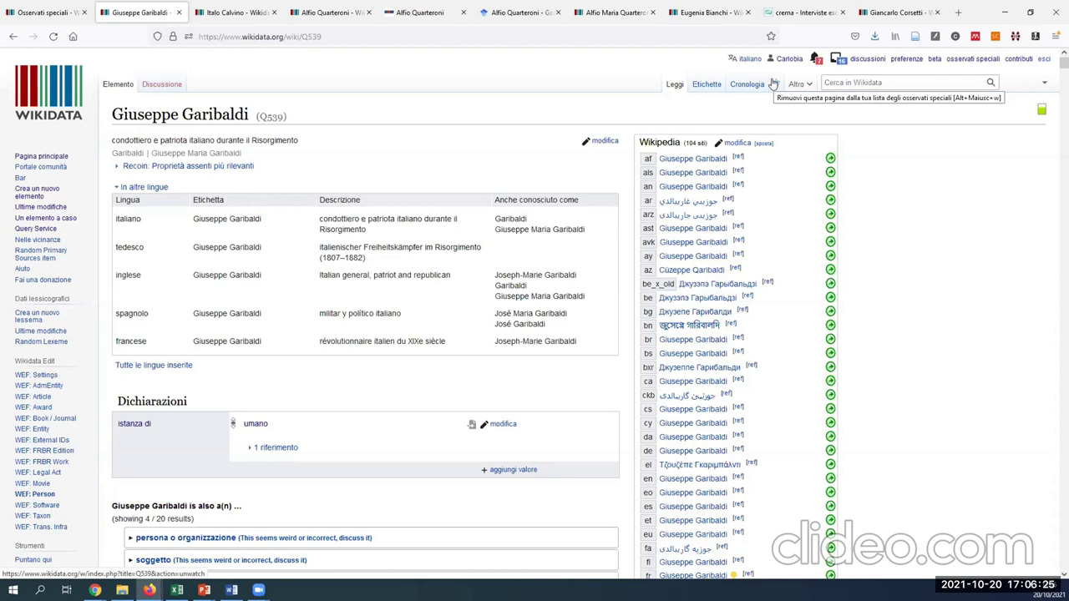
Remove the Giuseppe Garibaldi item from the watchlist and add it back
click(773, 84)
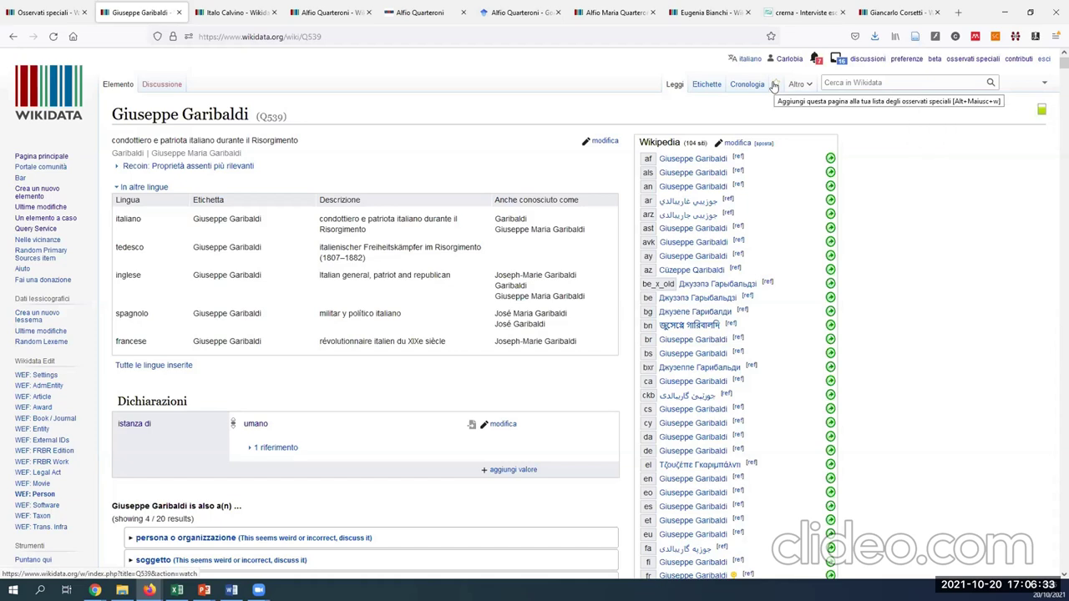
click(774, 85)
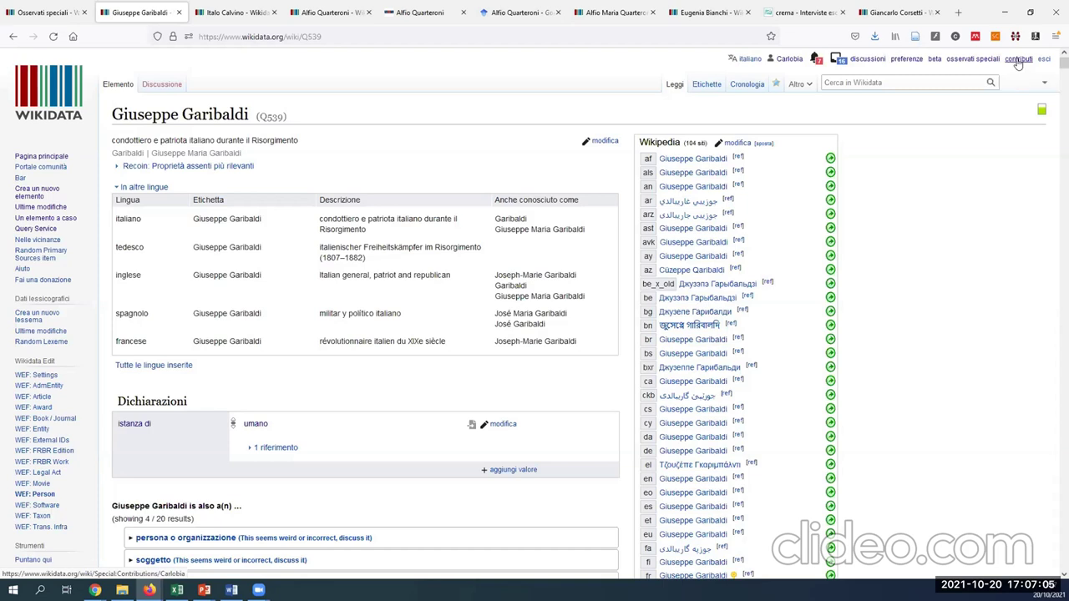
Open the gadgets section (Accessori) of the Wikidata preferences and examine the KeyShortcuts gadget at 133% zoom
click(907, 62)
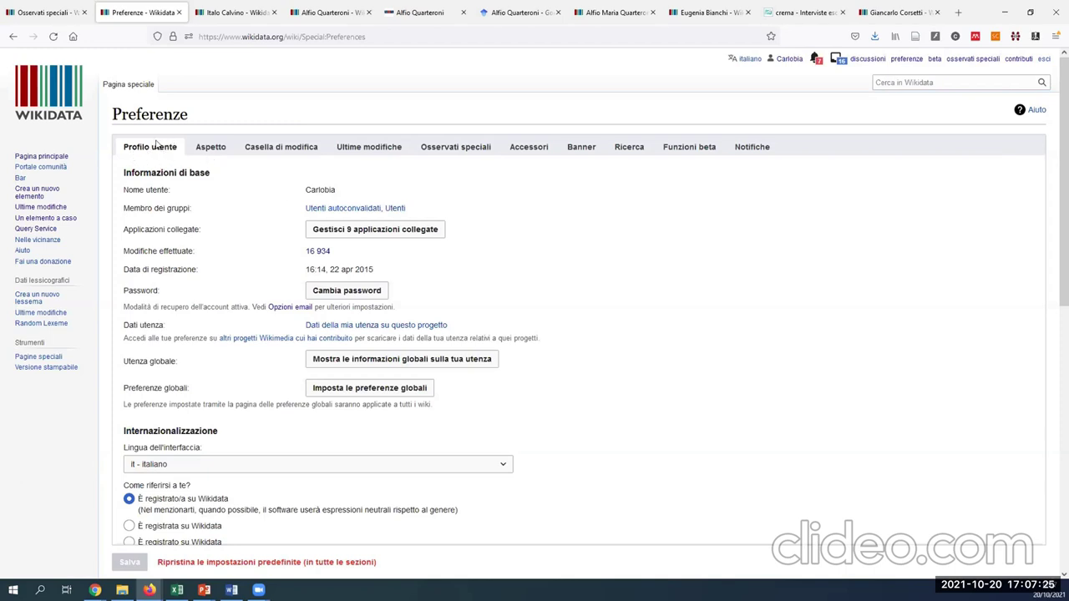
click(529, 147)
click(530, 148)
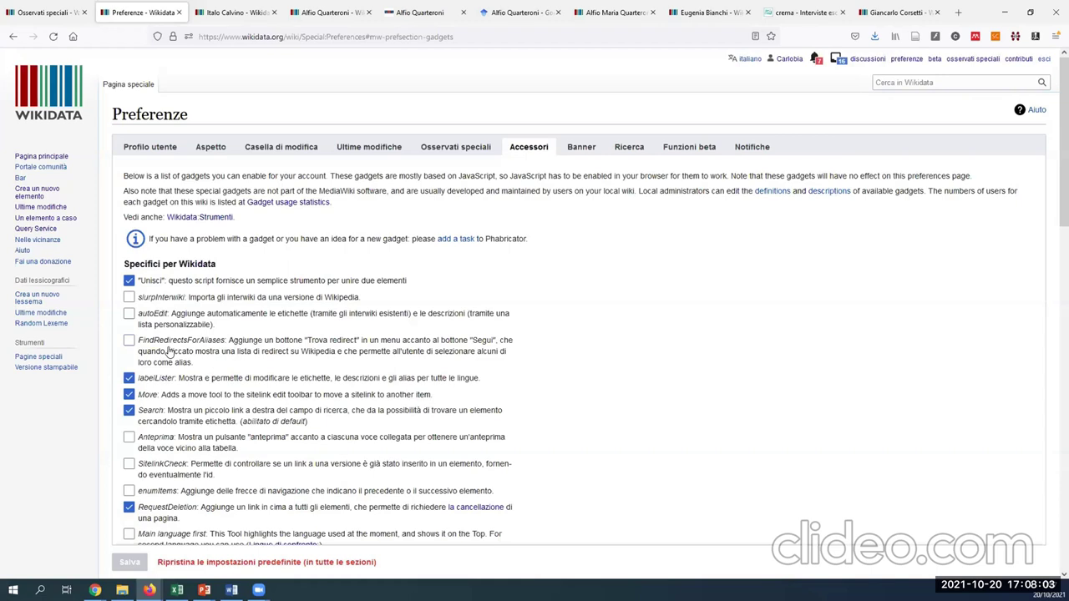
scroll(168, 352, down, 4)
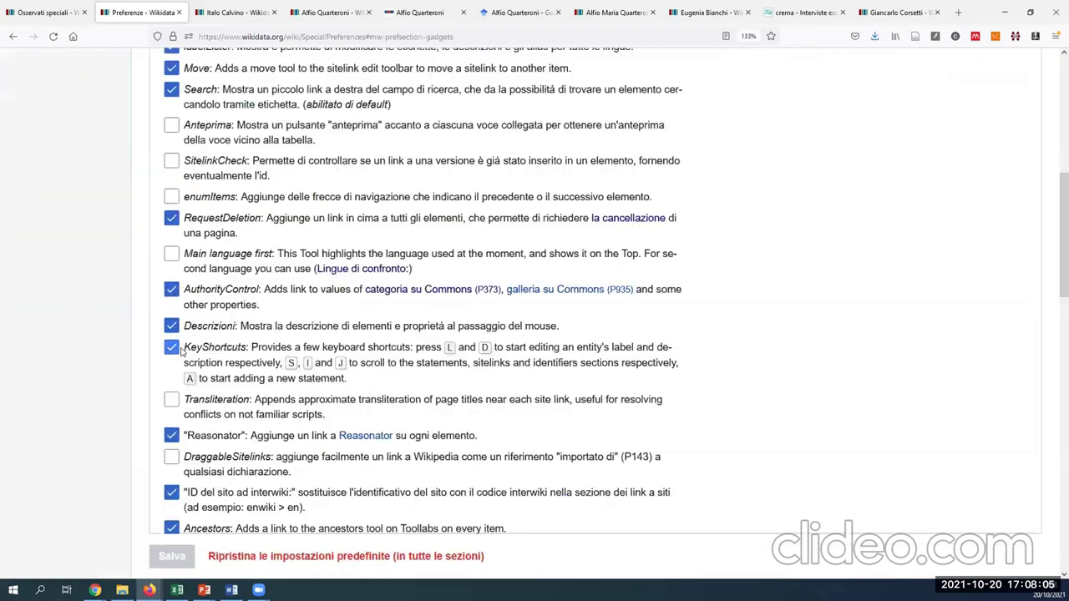
key(ctrl+plus)
key(ctrl+plus)
key(ctrl+plus)
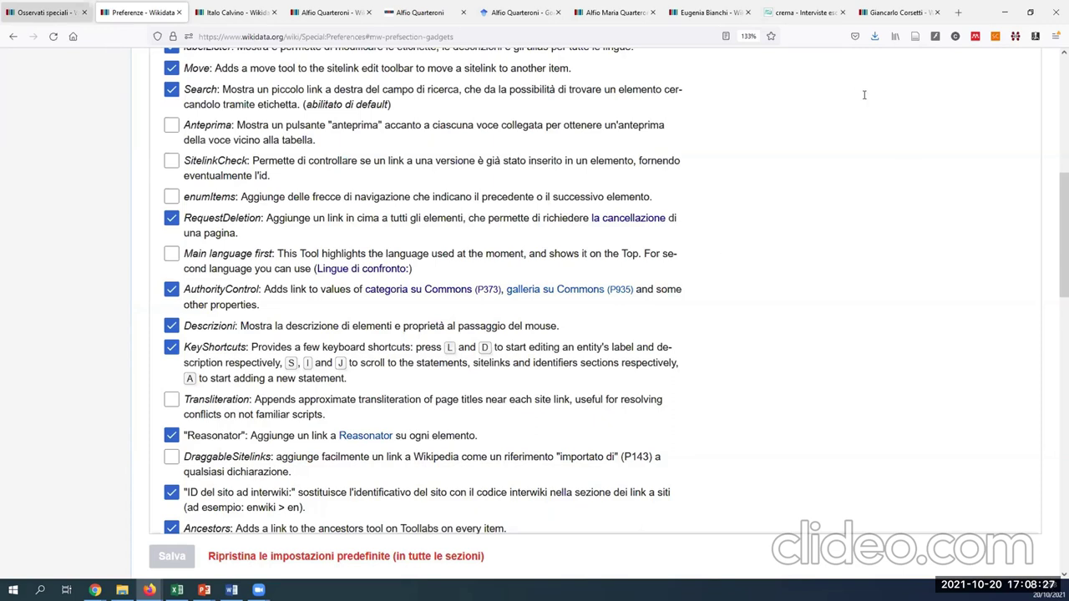
From the open watchlist page, search Wikidata for "giuseppe g" and open the Giuseppe Garibaldi item
key(ctrl+Page_Up)
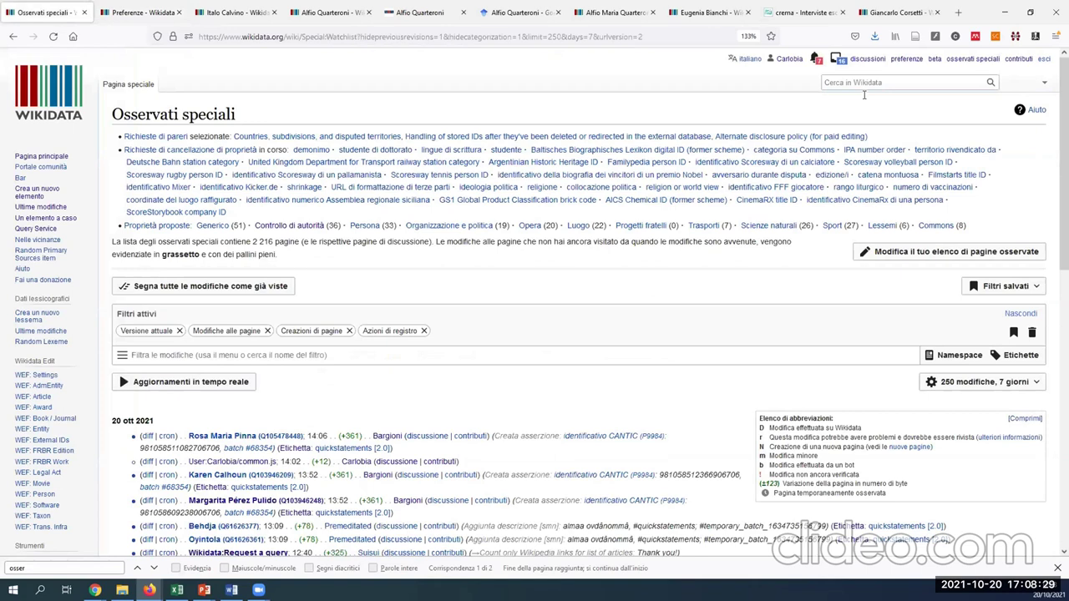
click(864, 94)
text(giuseppe g)
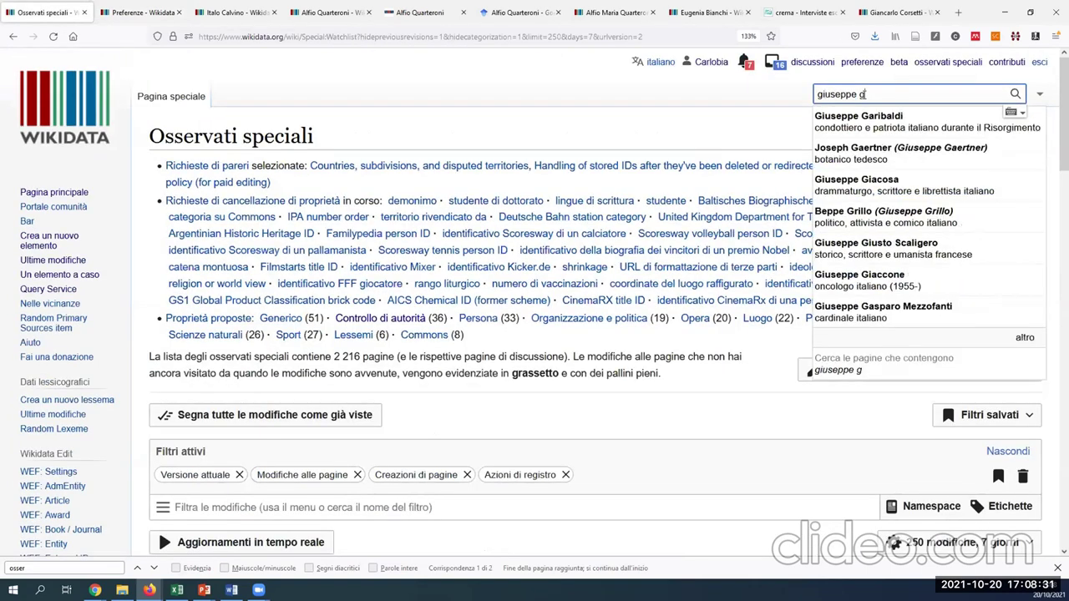
click(868, 123)
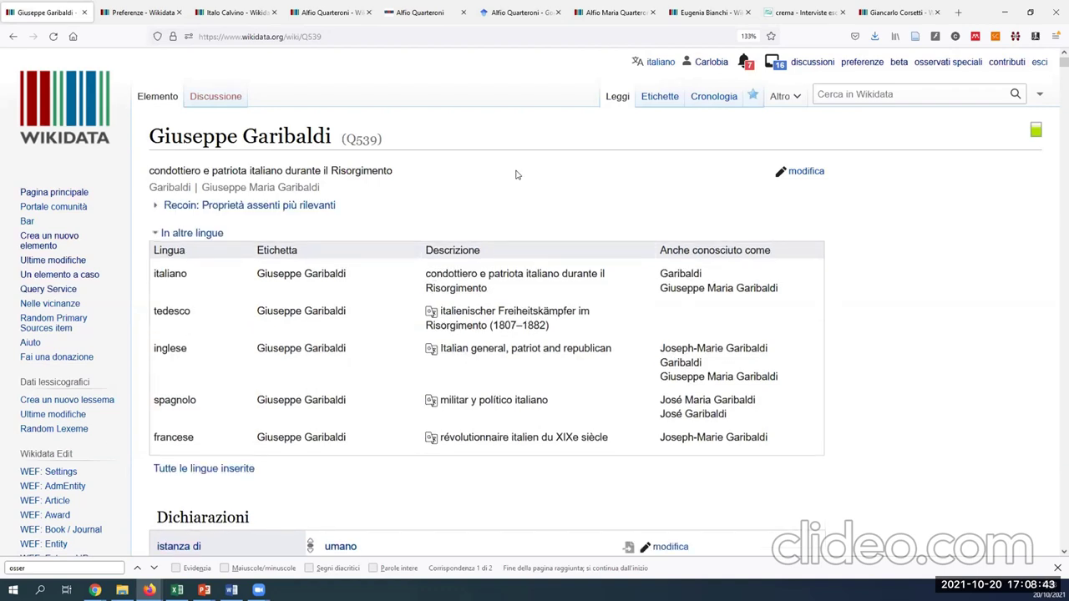
Open the Italian label and the Italian description of the Garibaldi item for editing, cancelling each edit without publishing
click(354, 271)
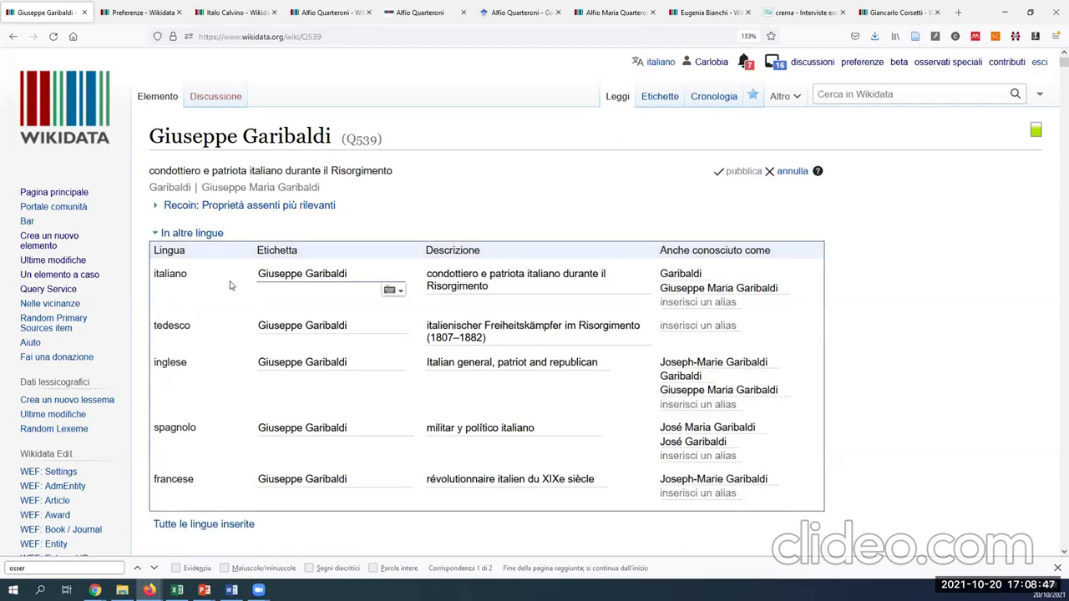
key(ctrl+a)
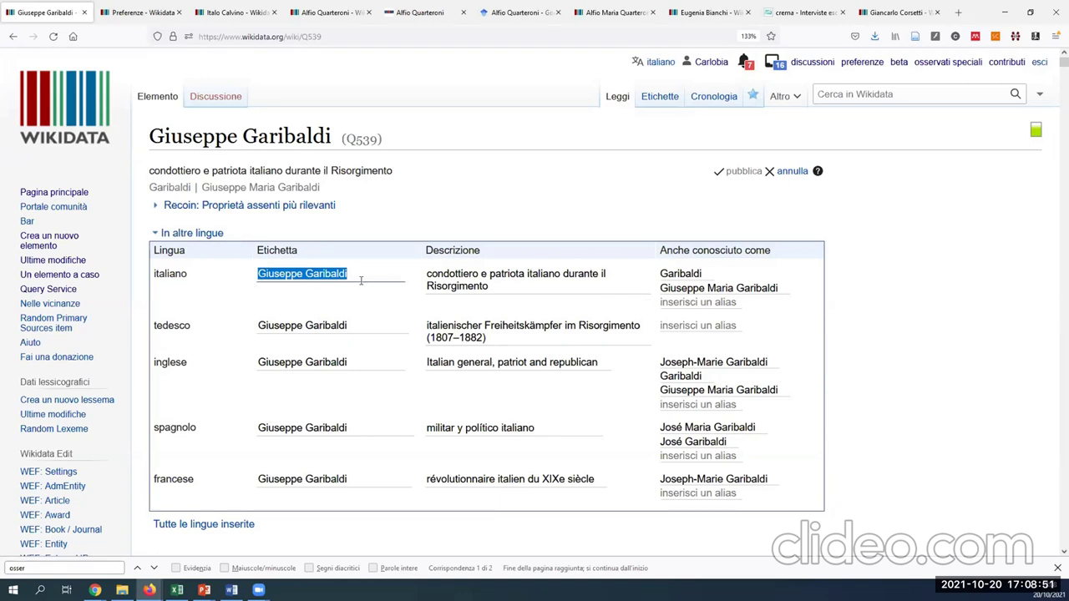
click(792, 173)
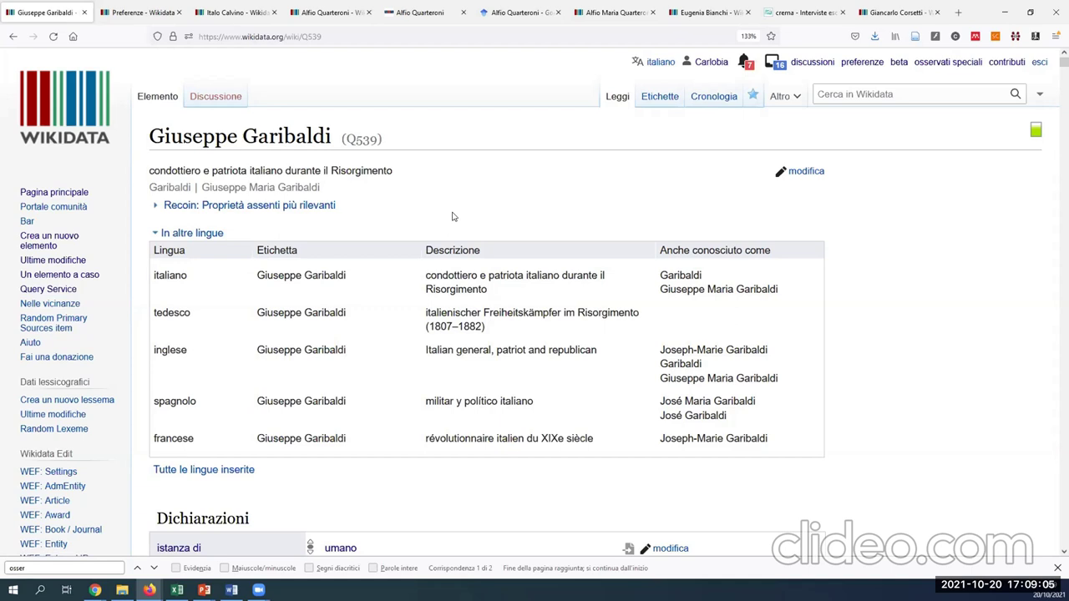
click(506, 288)
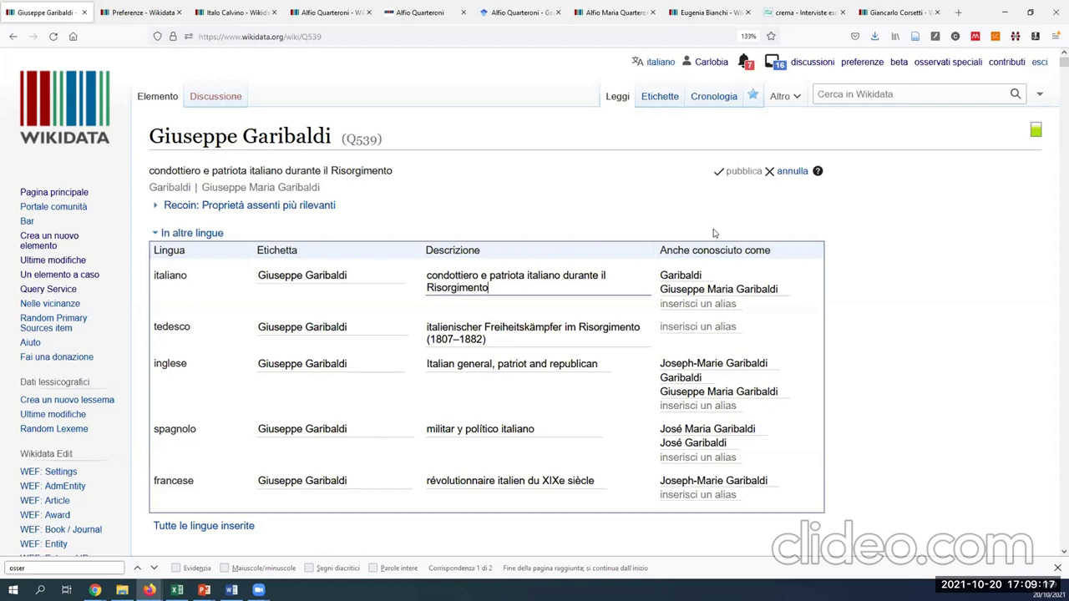
click(794, 172)
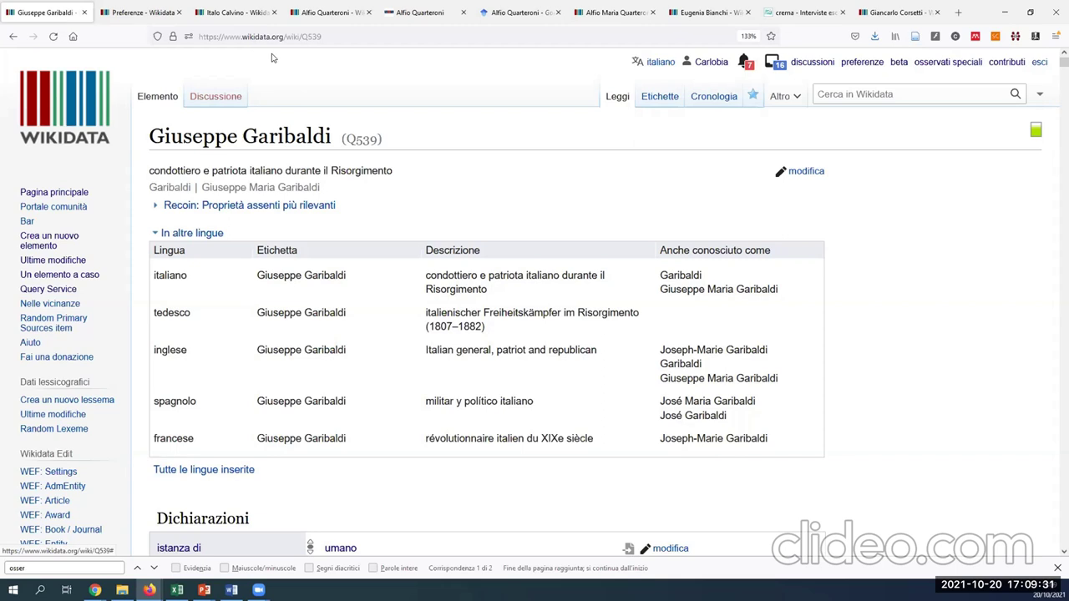
Examine the statements, sitelinks and identifiers sections of the Giuseppe Garibaldi item
scroll(271, 57, down, 5)
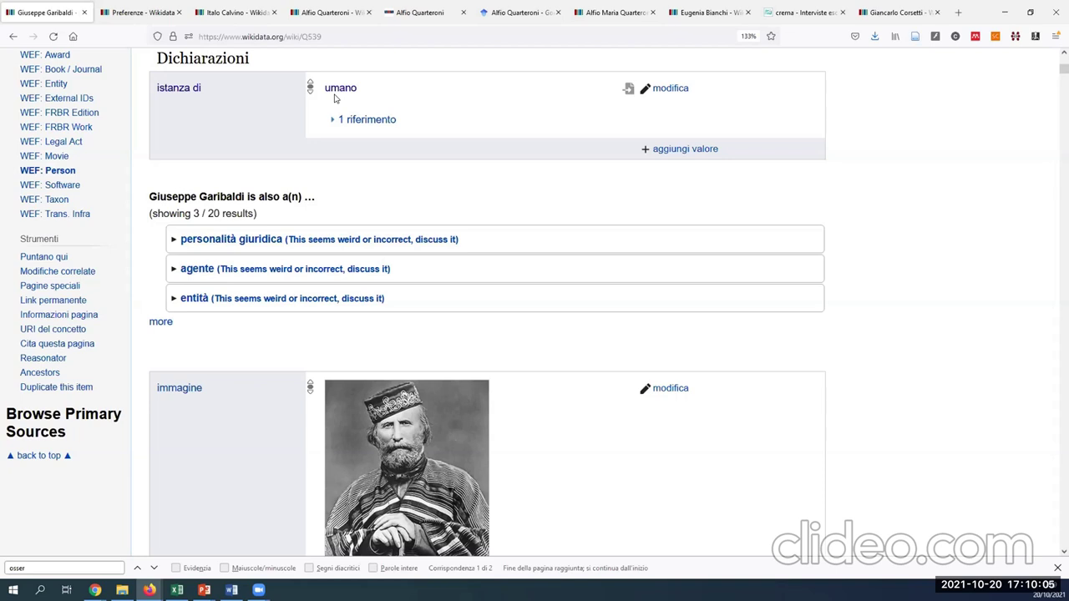
scroll(334, 99, down, 10)
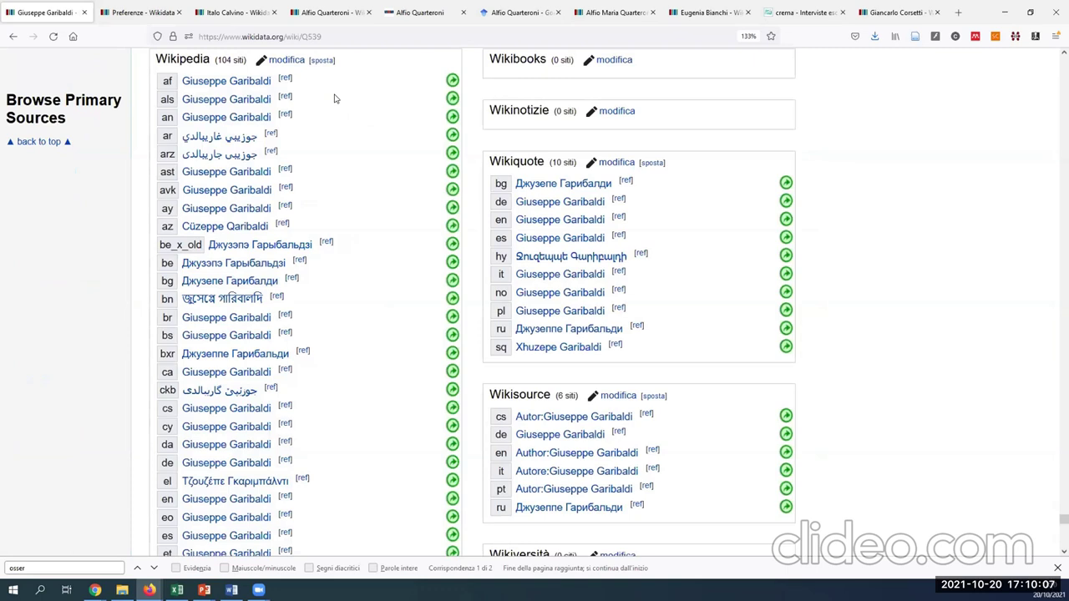
scroll(334, 99, up, 2)
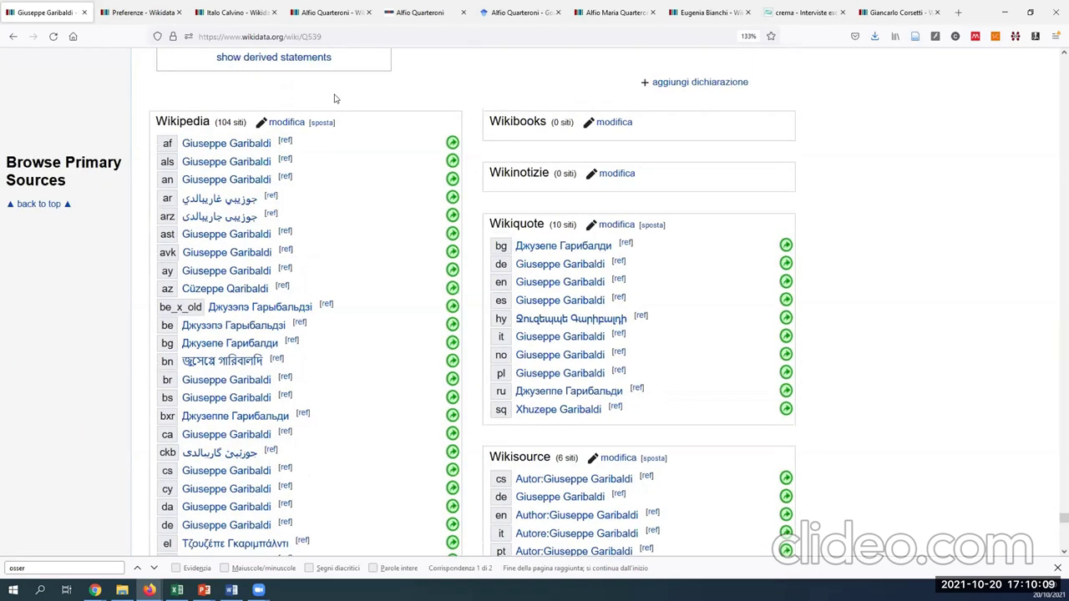
scroll(334, 98, up, 10)
scroll(334, 99, up, 10)
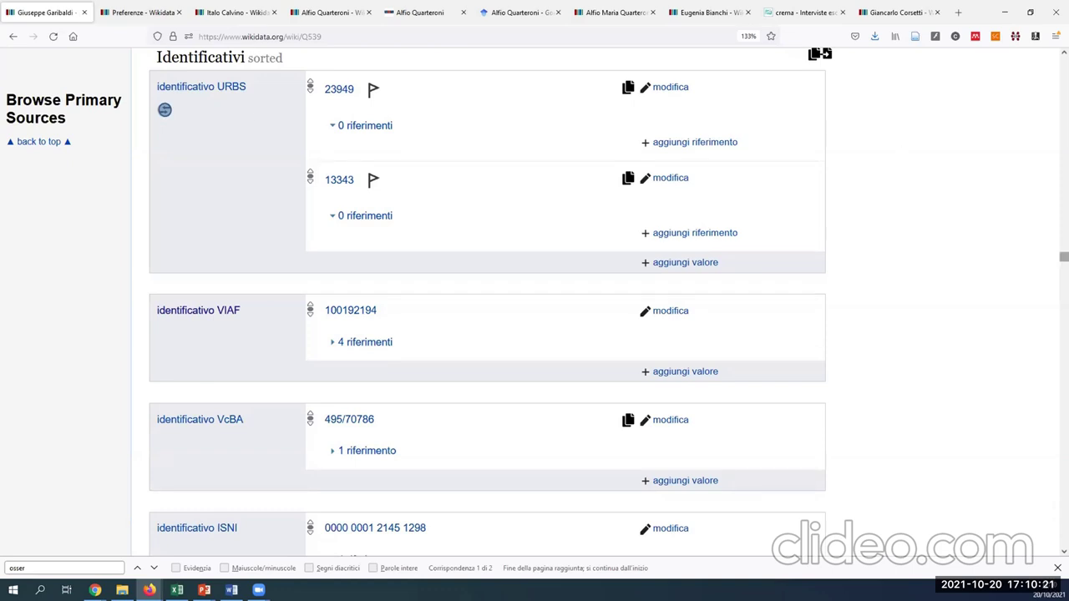
scroll(991, 52, up, 10)
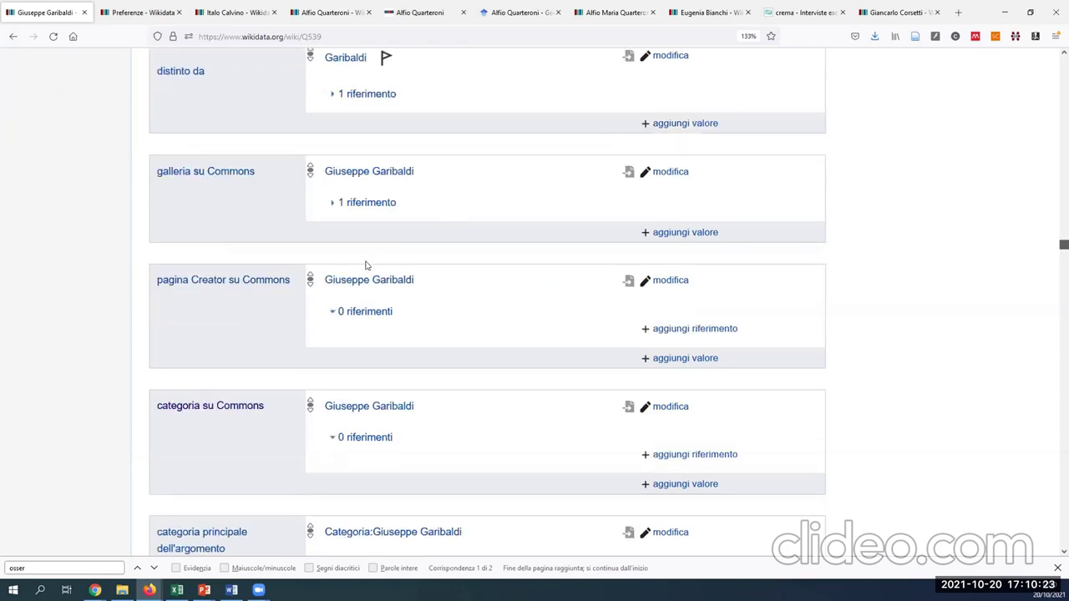
scroll(298, 274, up, 15)
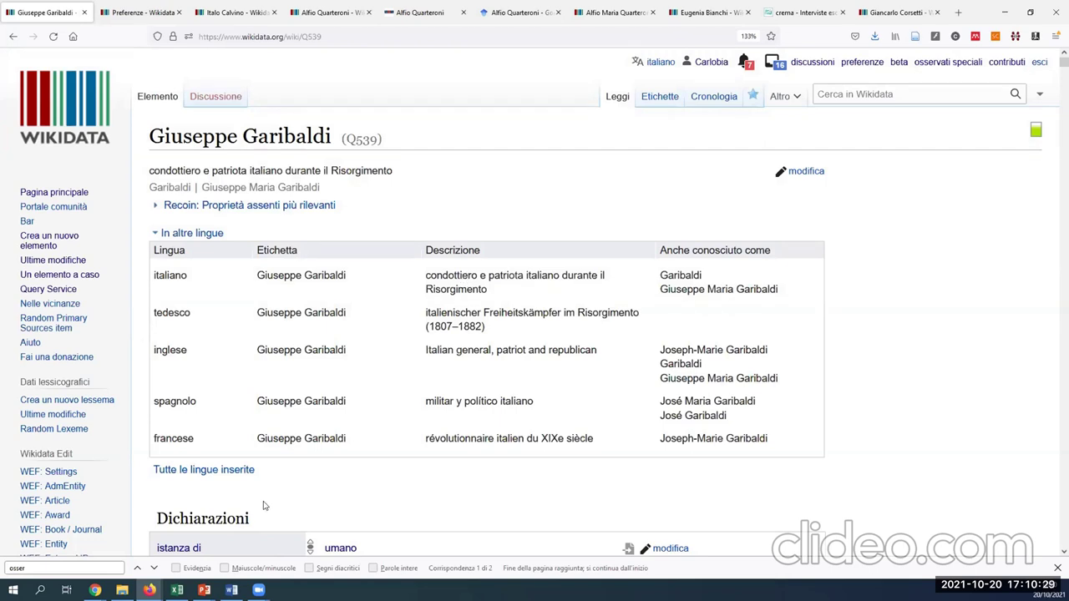
scroll(265, 504, down, 1)
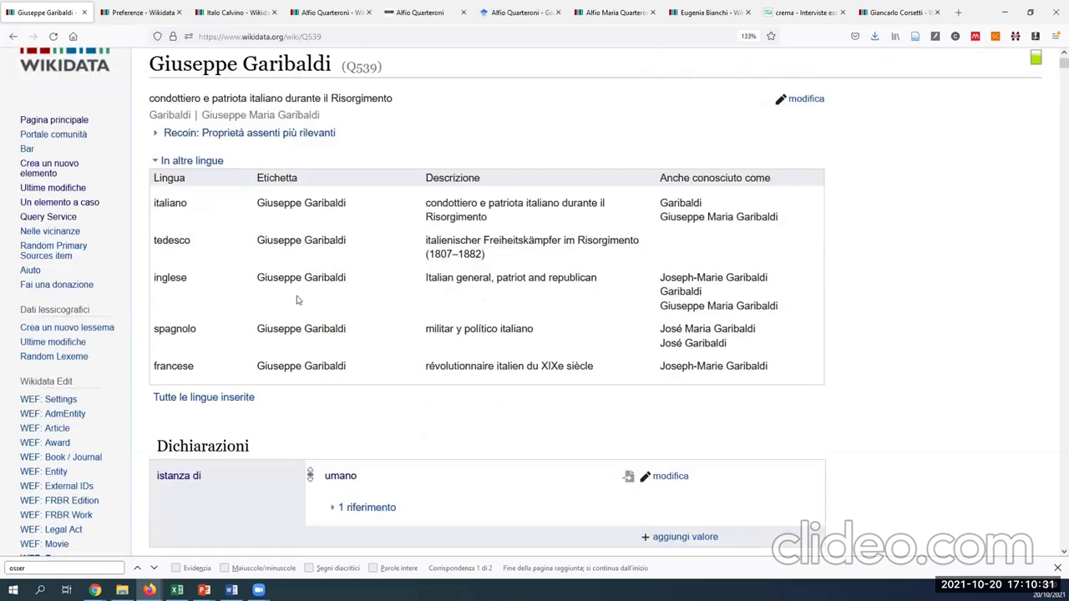
scroll(297, 300, down, 1)
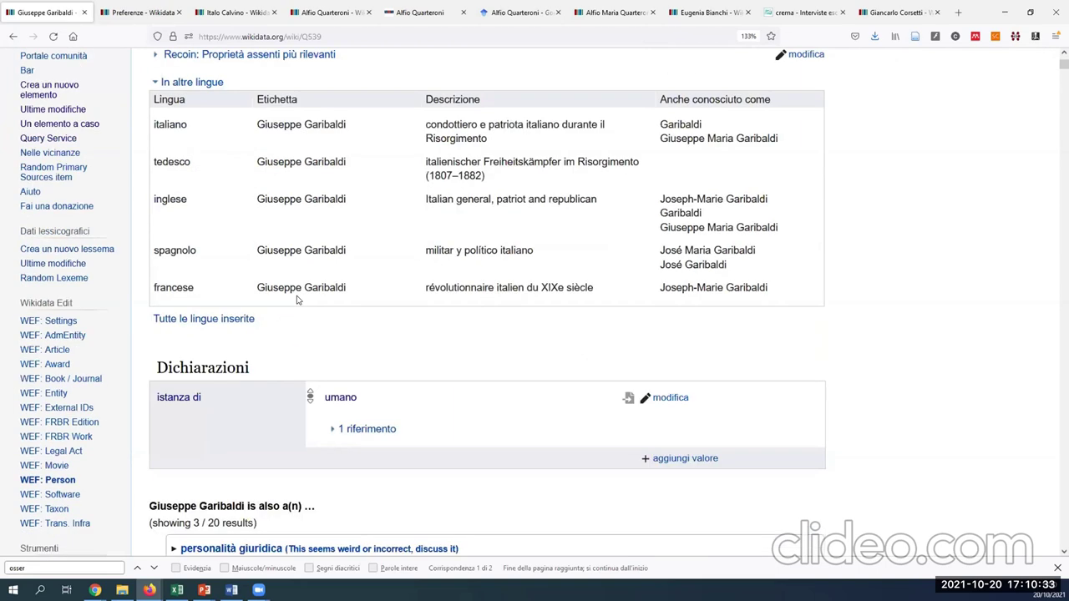
scroll(296, 300, down, 2)
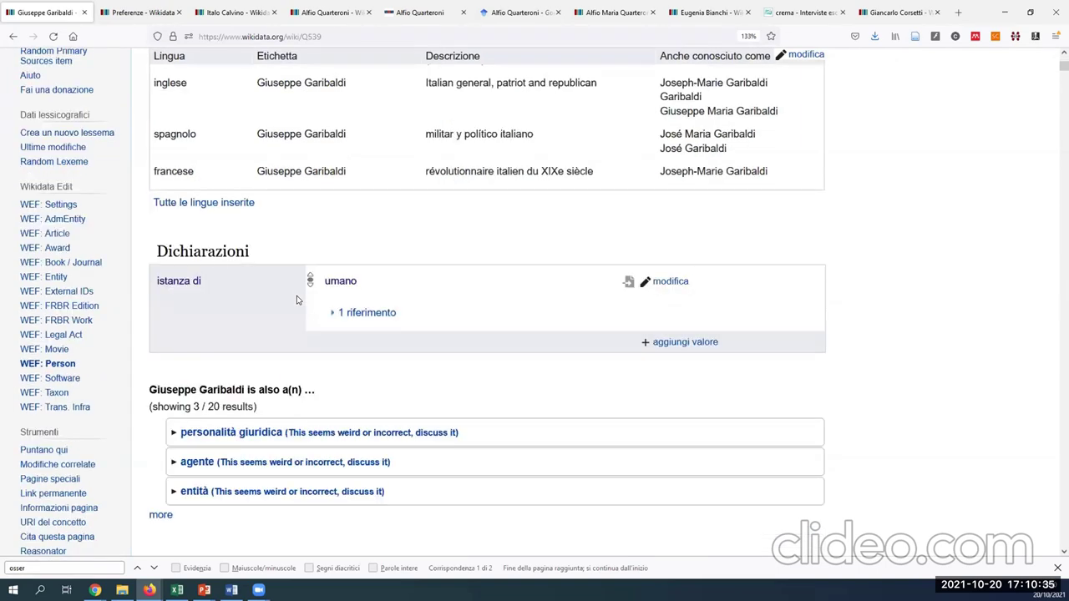
scroll(297, 300, down, 3)
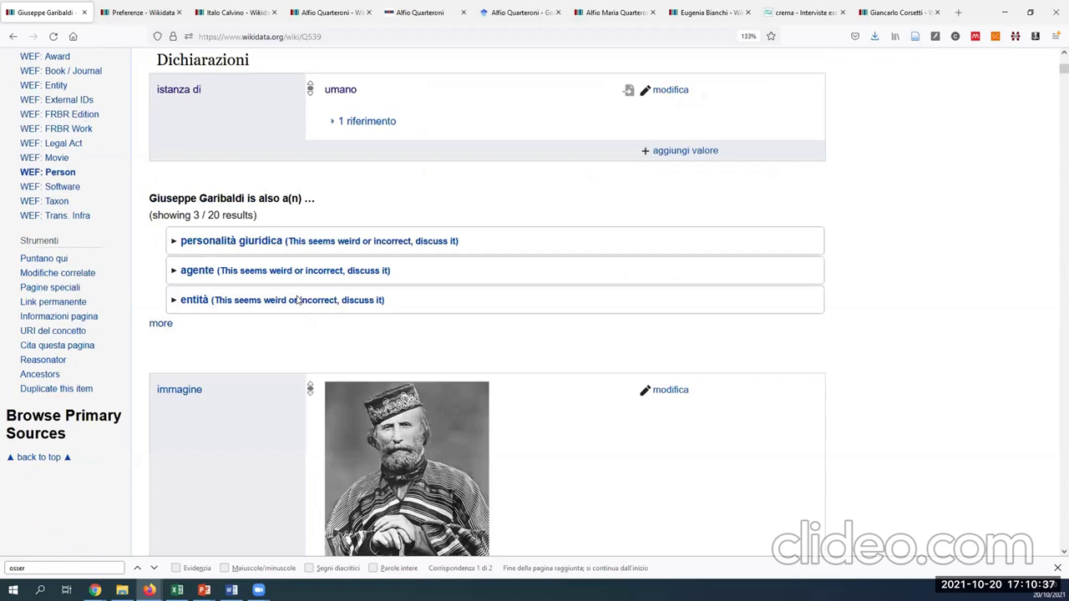
Start a new statement below the Garibaldi item's identifiers and cancel it without publishing
scroll(296, 299, down, 5)
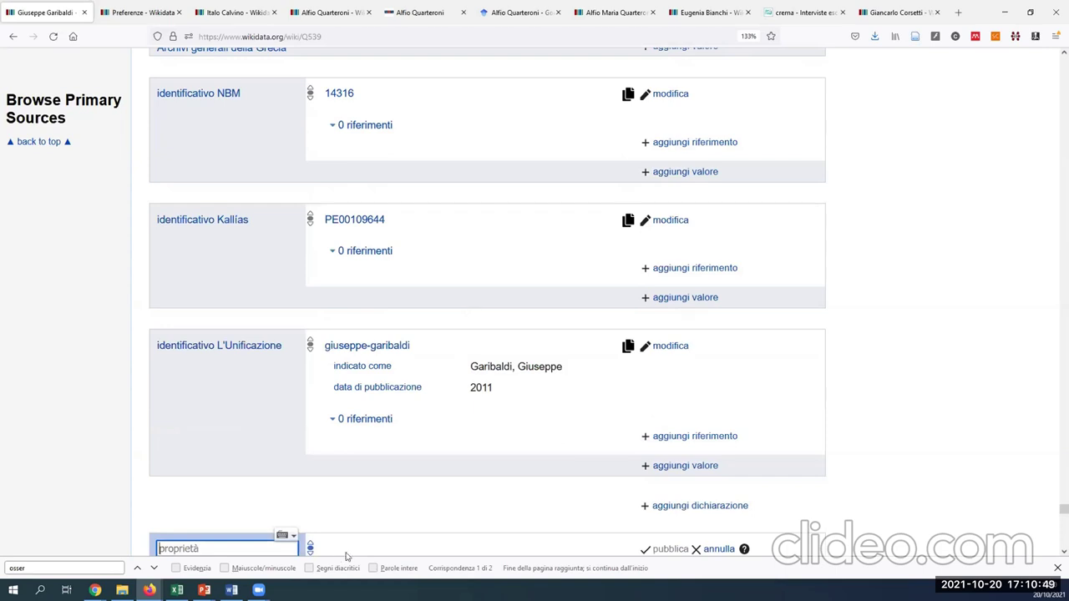
scroll(153, 377, down, 2)
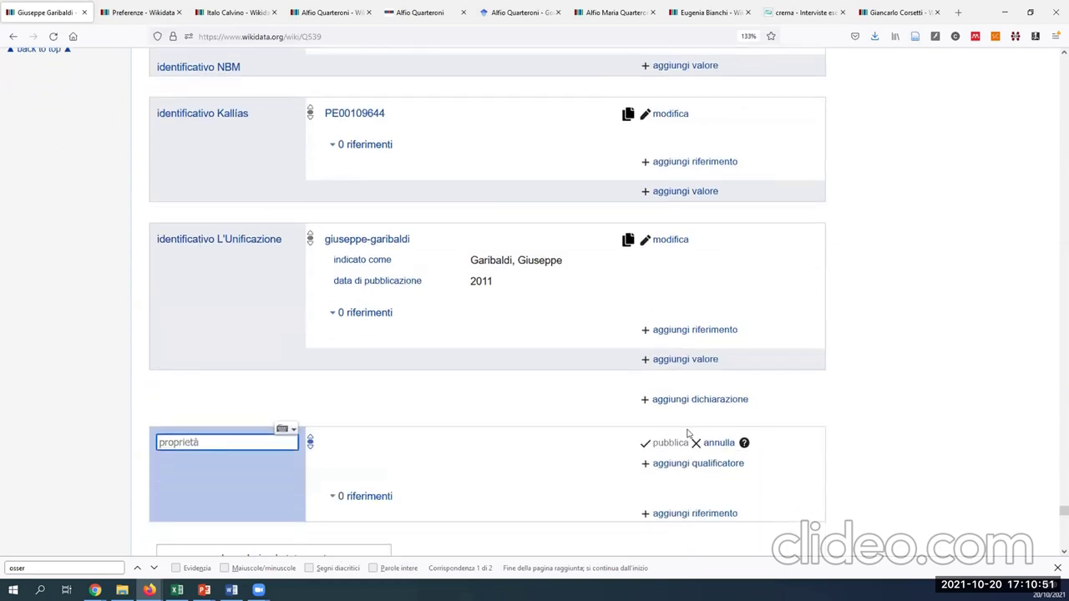
scroll(688, 406, down, 2)
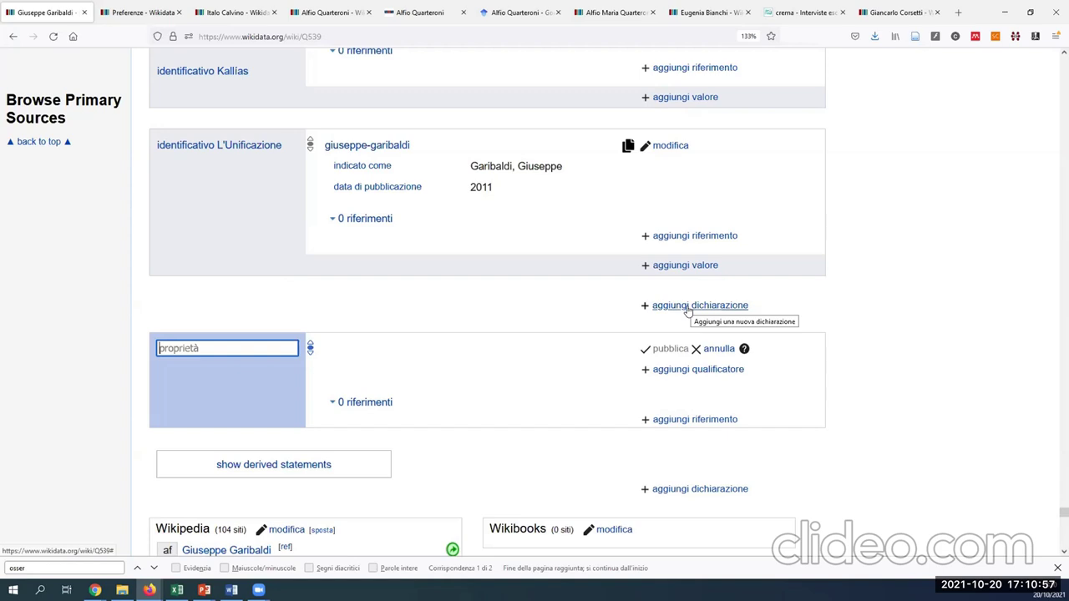
click(719, 350)
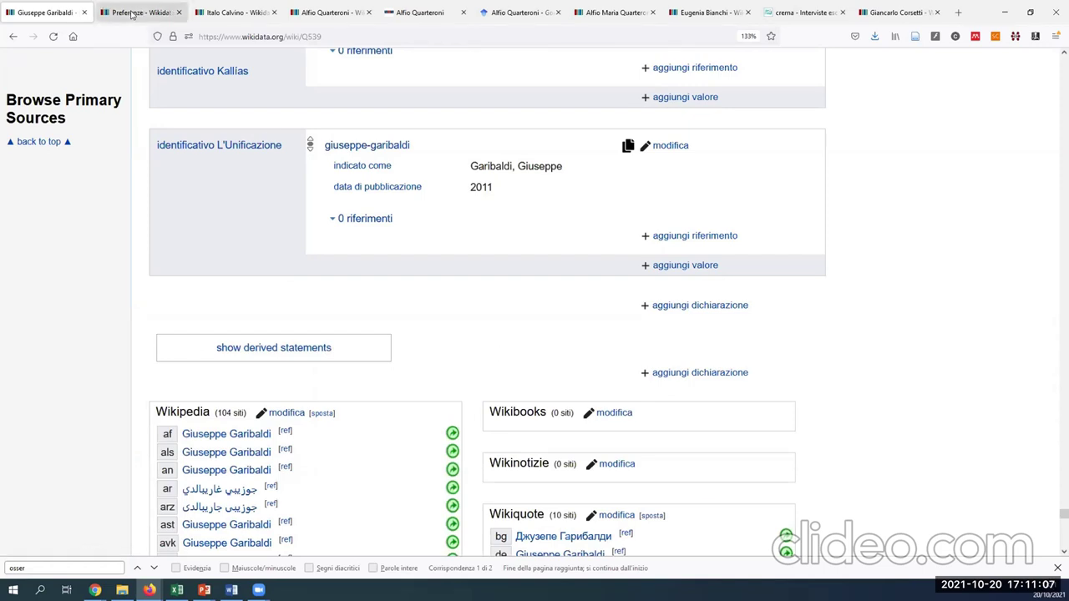
Return to the gadget preferences, disable the KeyShortcuts gadget and enable it again without saving
key(ctrl+Tab)
click(171, 348)
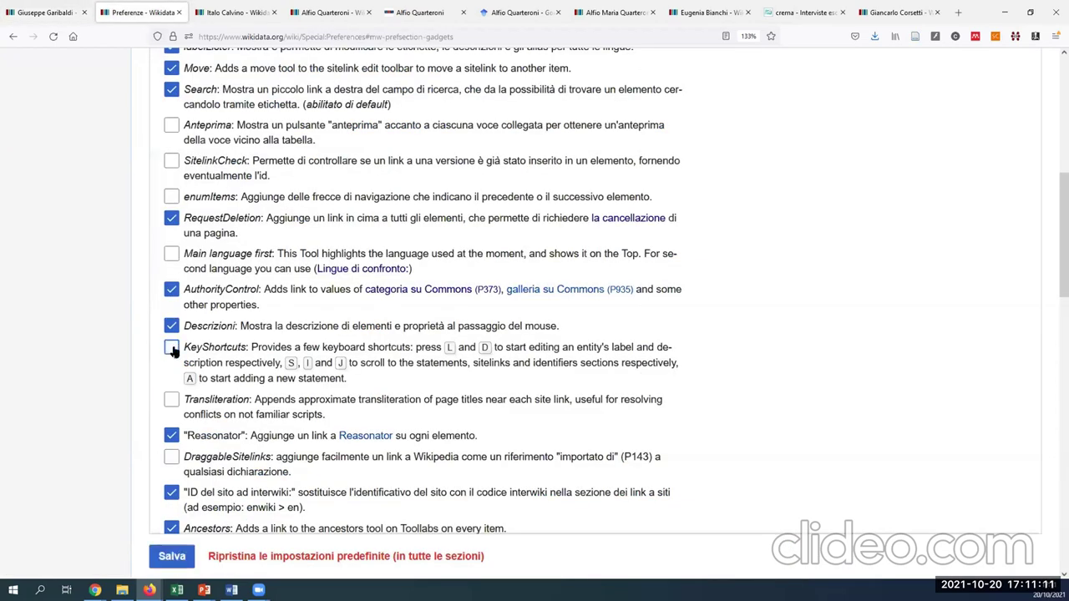
click(172, 348)
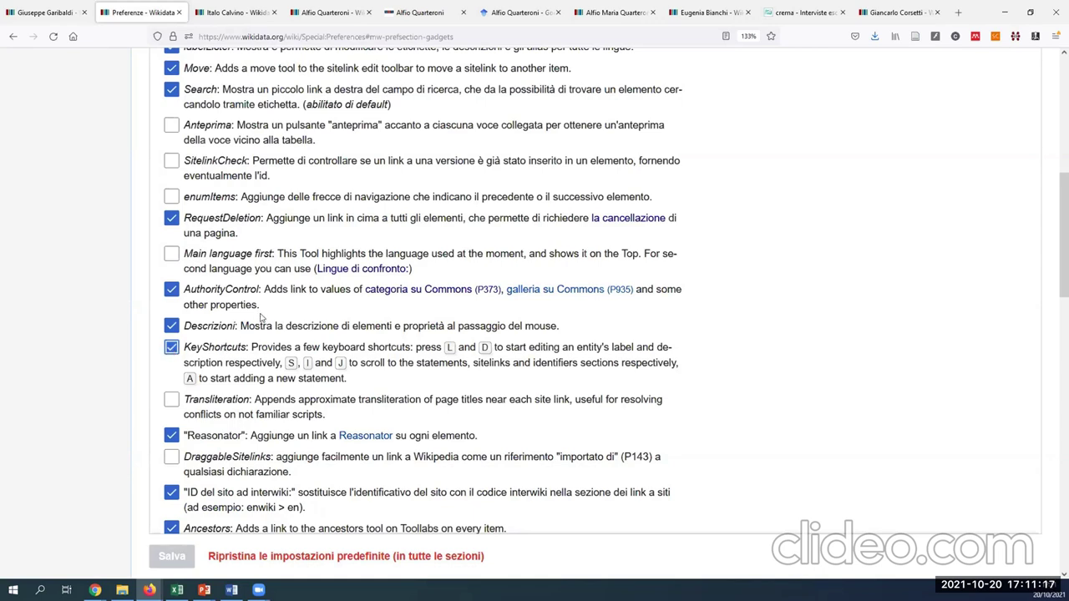
Look through the Wikidata-specific gadgets in the preferences and switch to the already open item about the art historian
scroll(259, 338, up, 3)
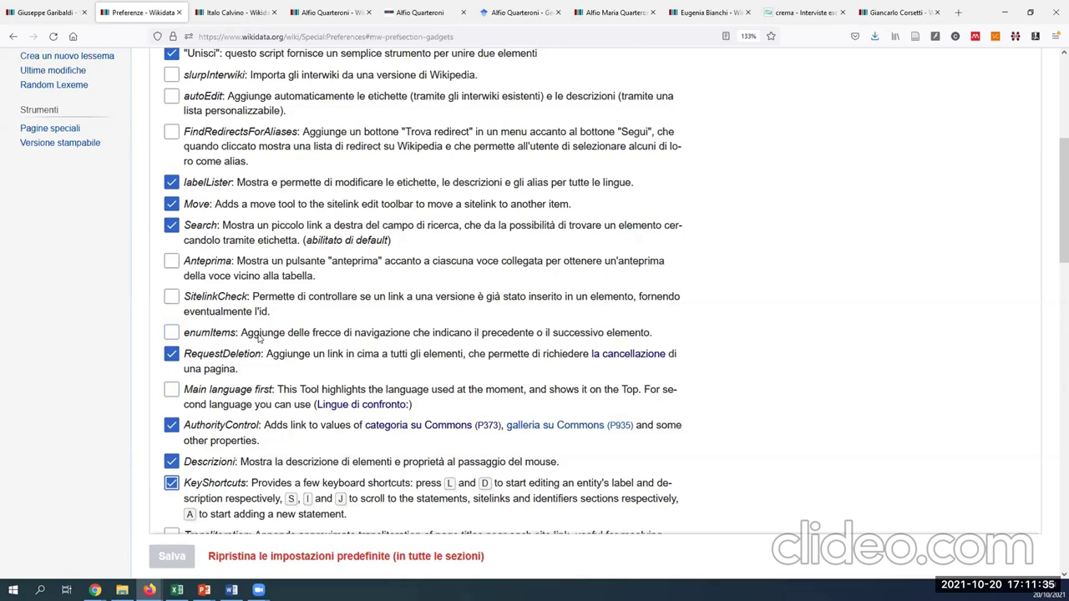
scroll(259, 338, up, 1)
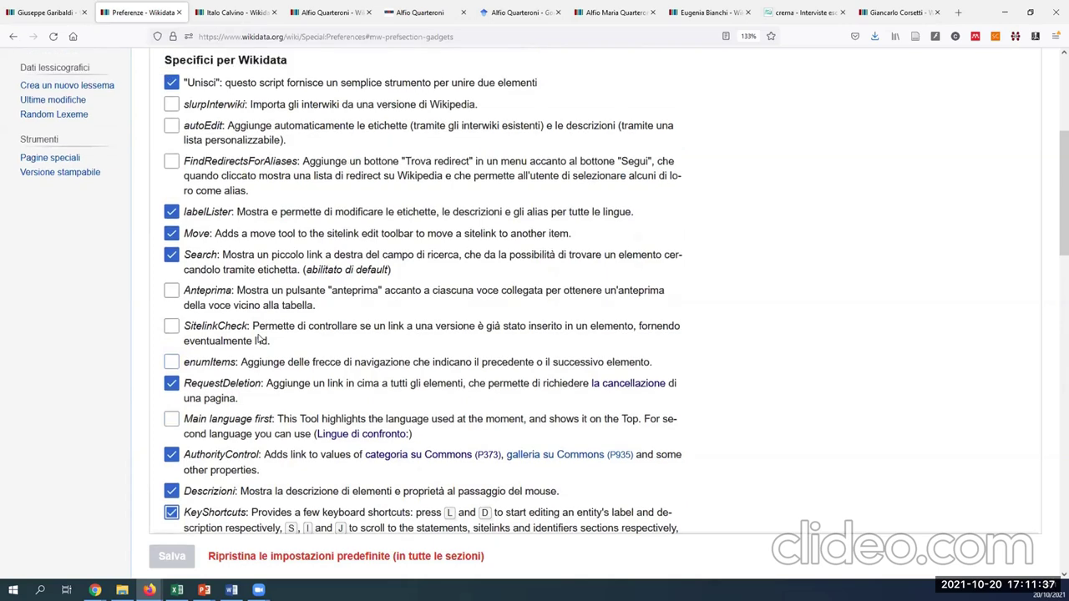
scroll(407, 373, up, 3)
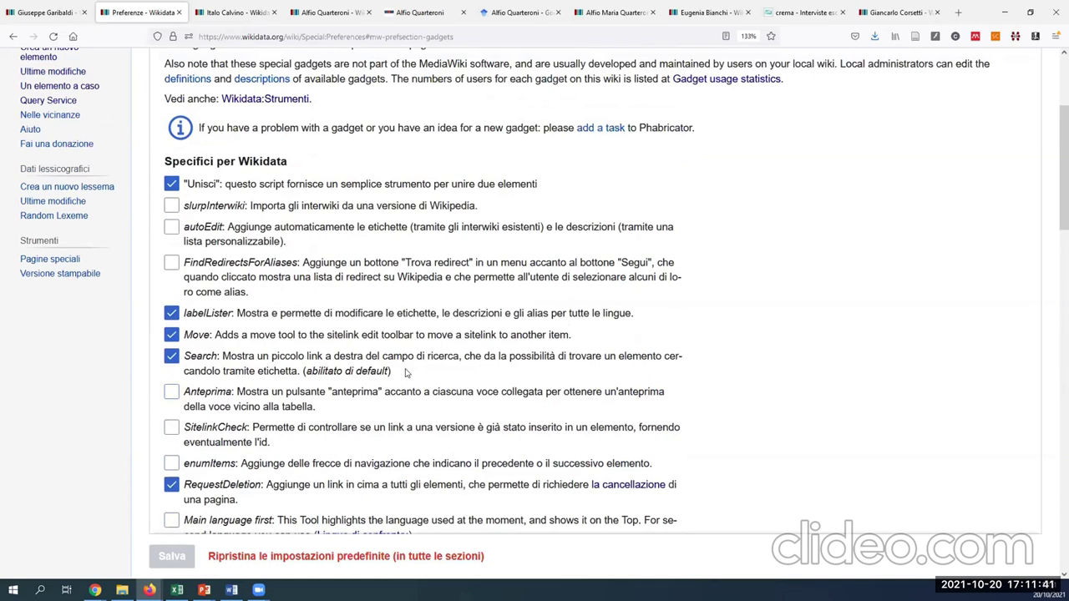
scroll(407, 373, down, 5)
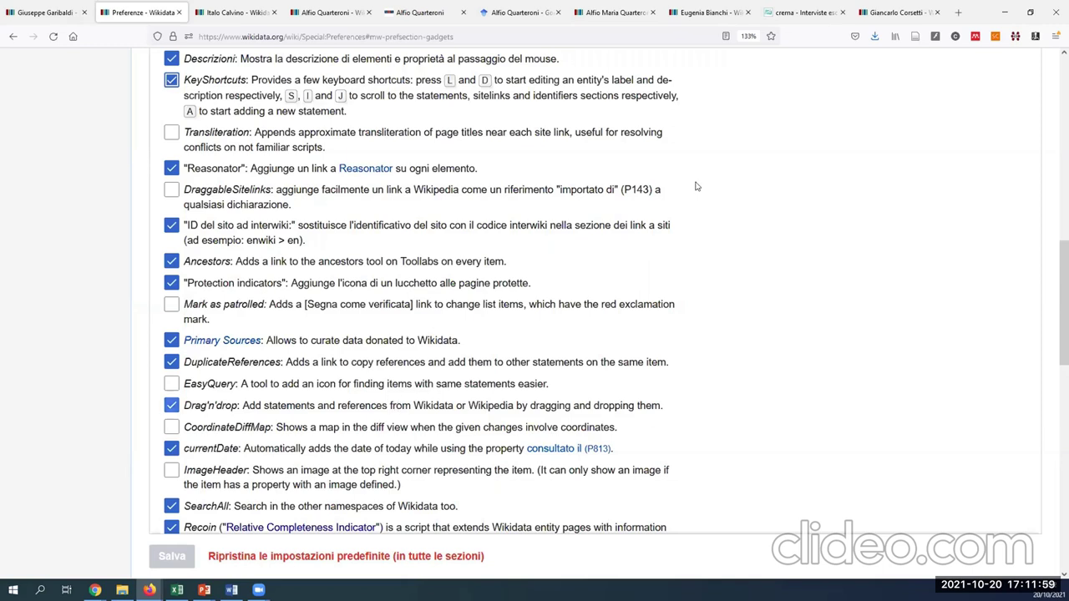
click(705, 17)
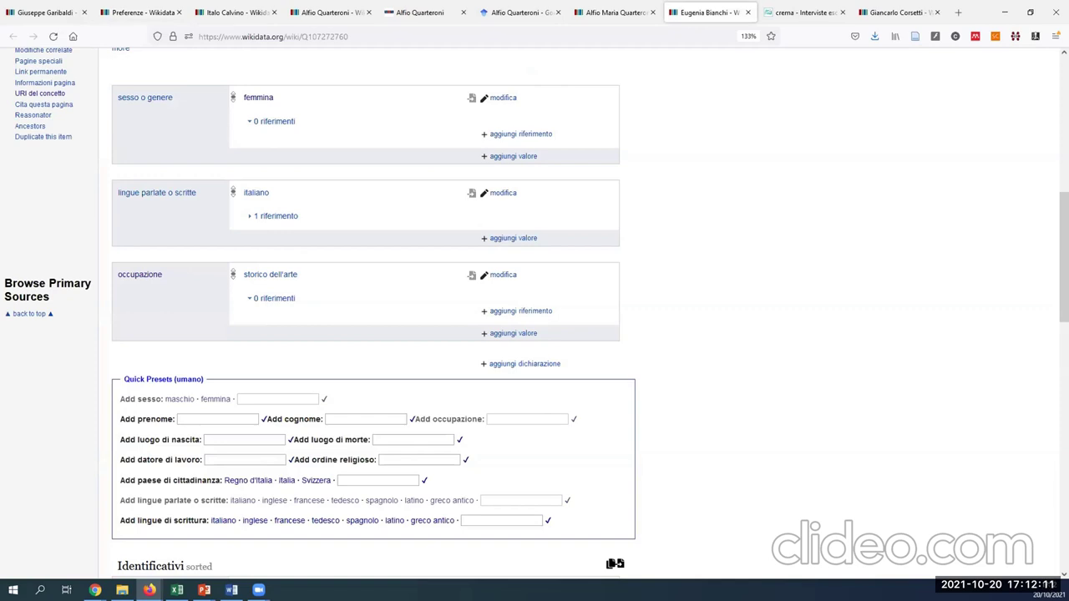
Consult the Il Nuovo Torrazzo interview for the art historian's employer and university, and return to her Wikidata item
ctrl+scroll(201, 385, up, 2)
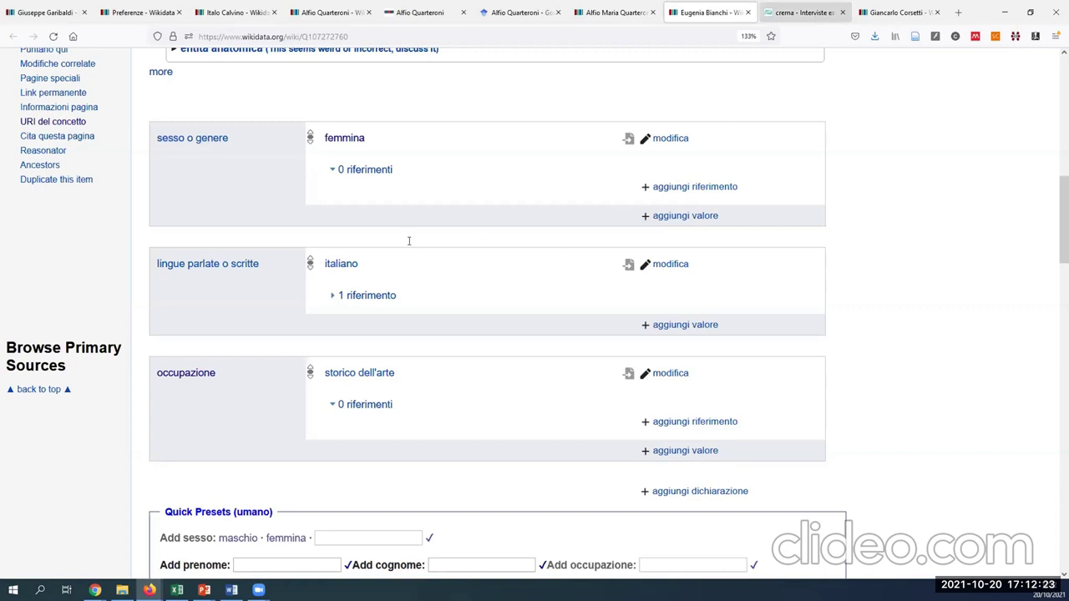
key(ctrl+Tab)
drag(479, 223, 324, 243)
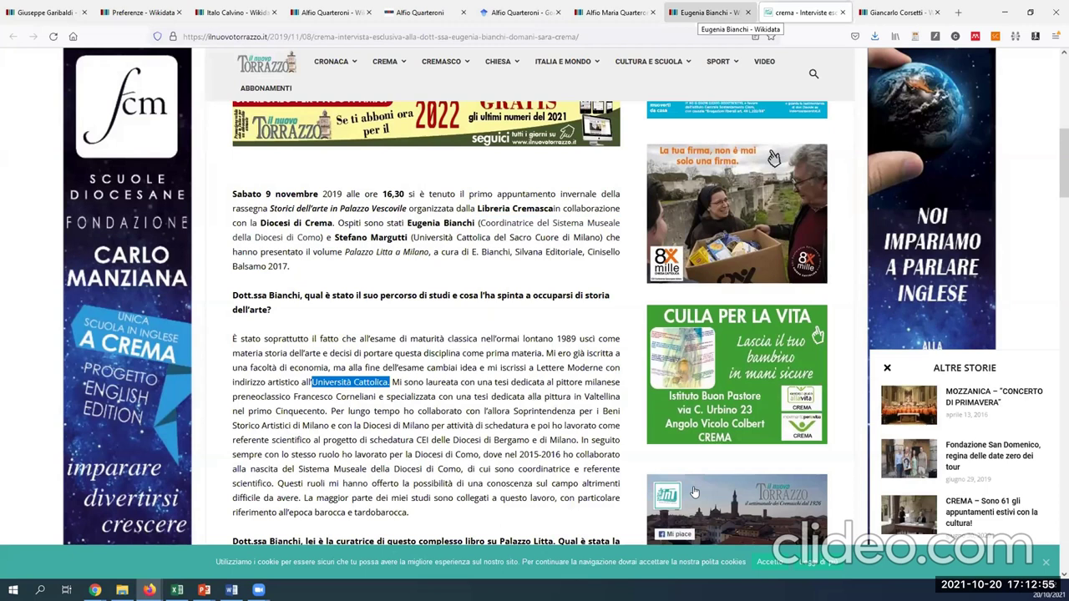
key(ctrl+shift+Tab)
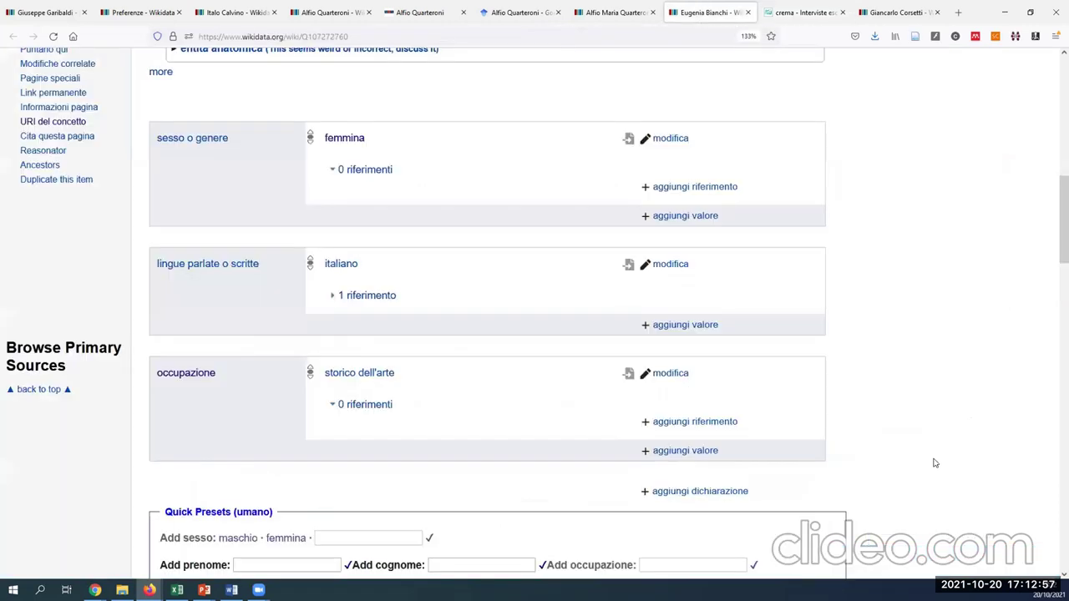
Add a "datore di lavoro" statement with value Sistema Museale della Diocesi di Como and the interview's address as reference URL
click(656, 492)
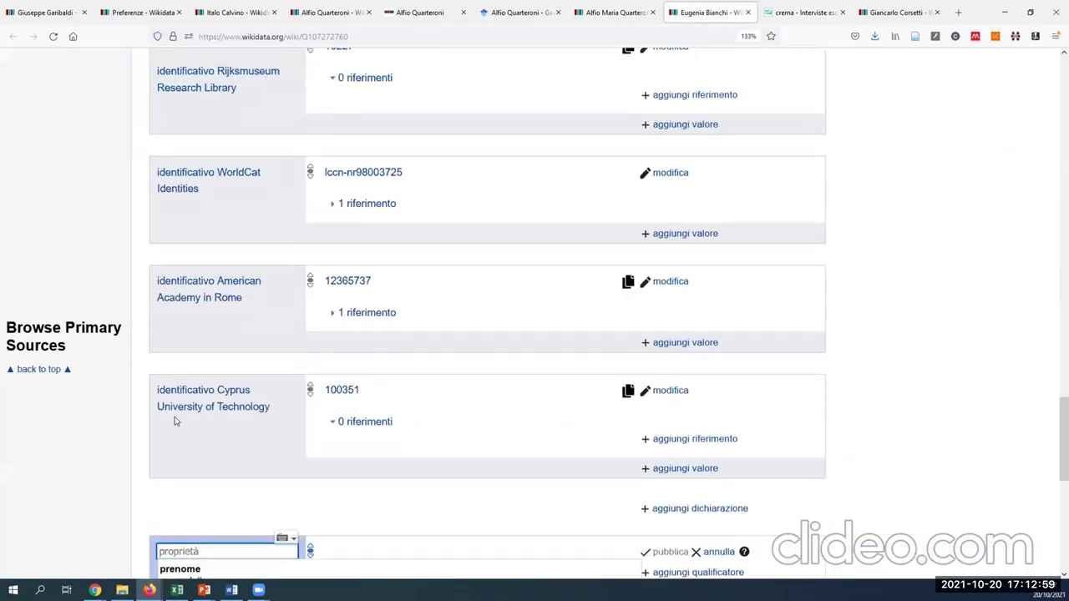
scroll(192, 434, down, 1)
text(d)
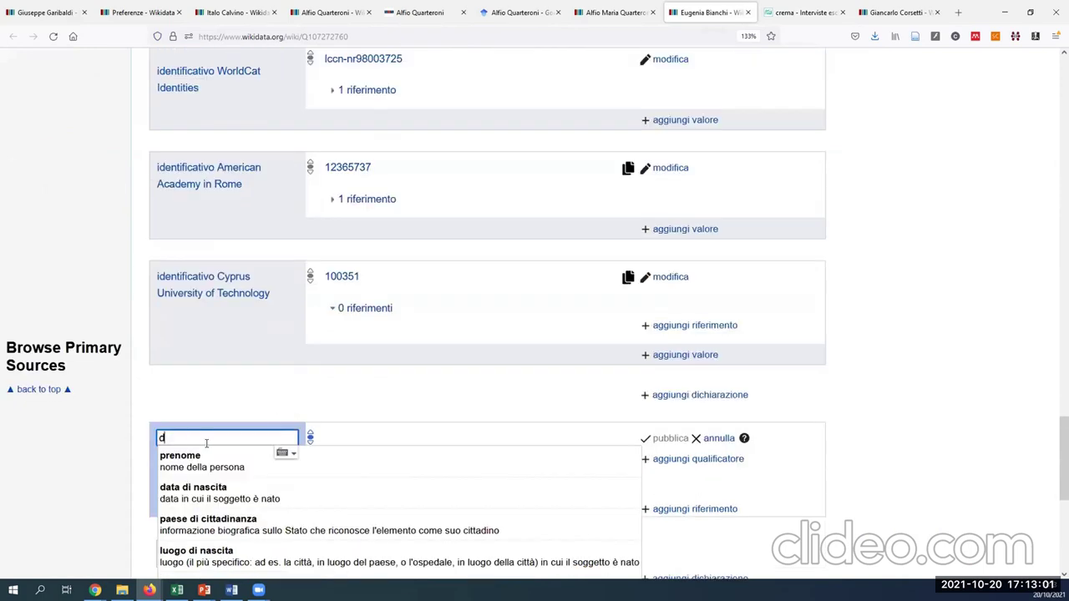
text(atore di la)
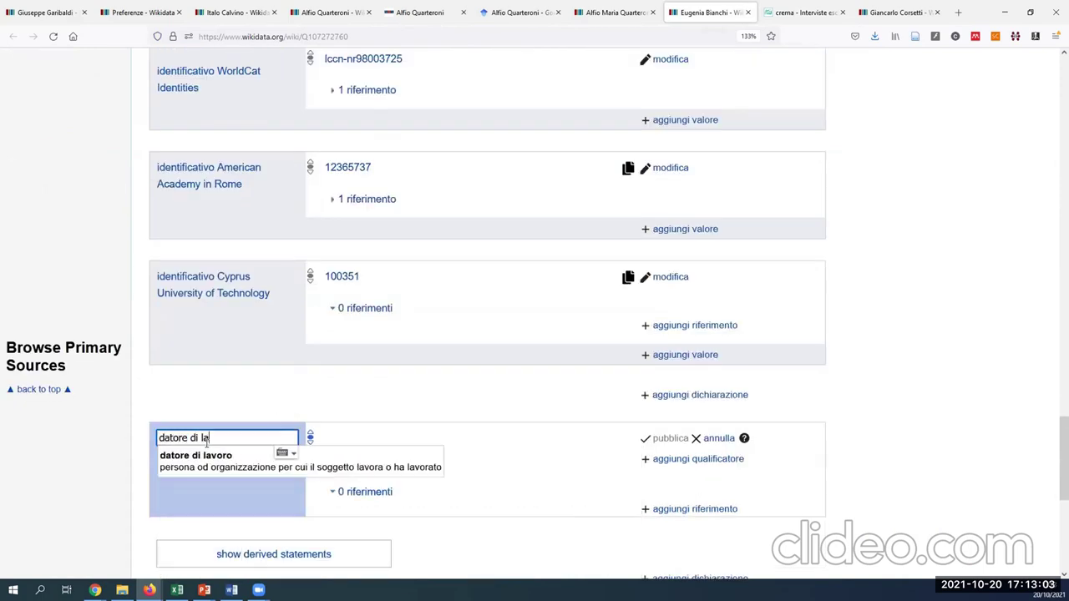
click(242, 470)
text(s)
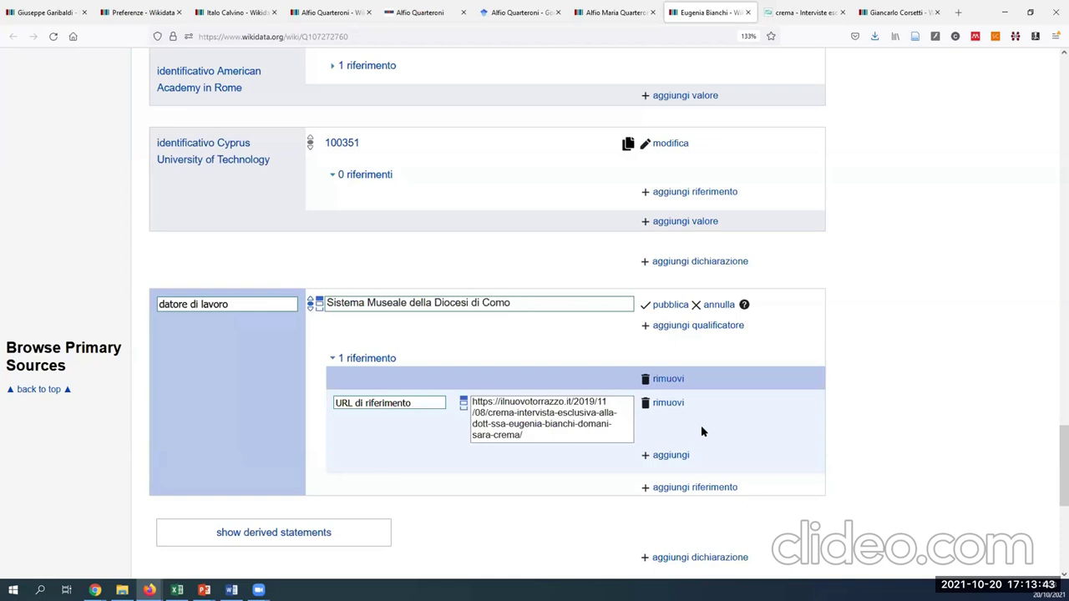
Add "consultato il" 20 ott 2021 to the employer statement's reference and publish the statement
key(Return)
text(con)
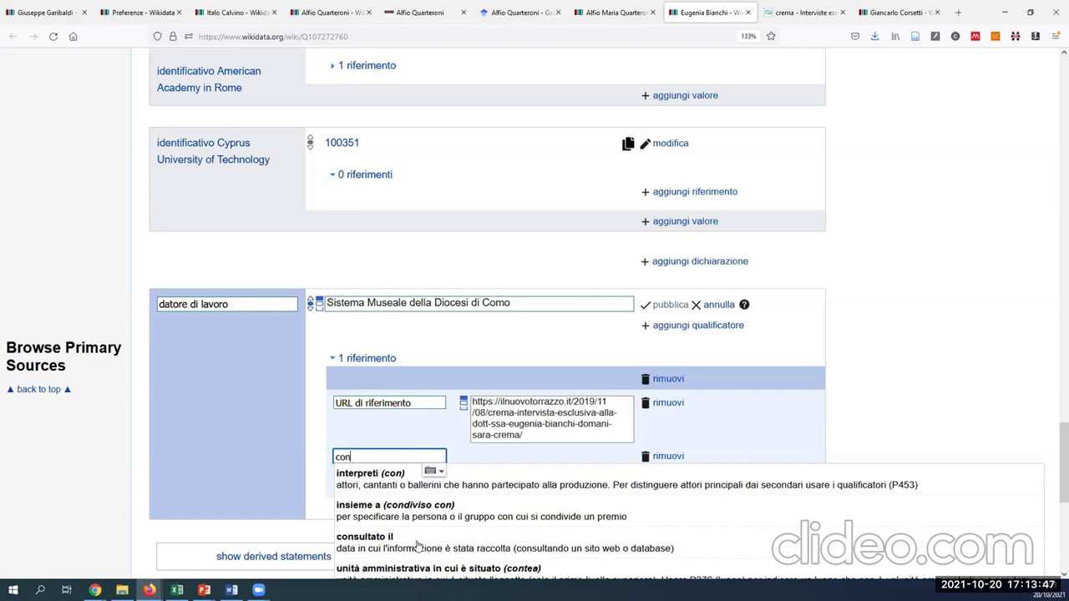
click(418, 543)
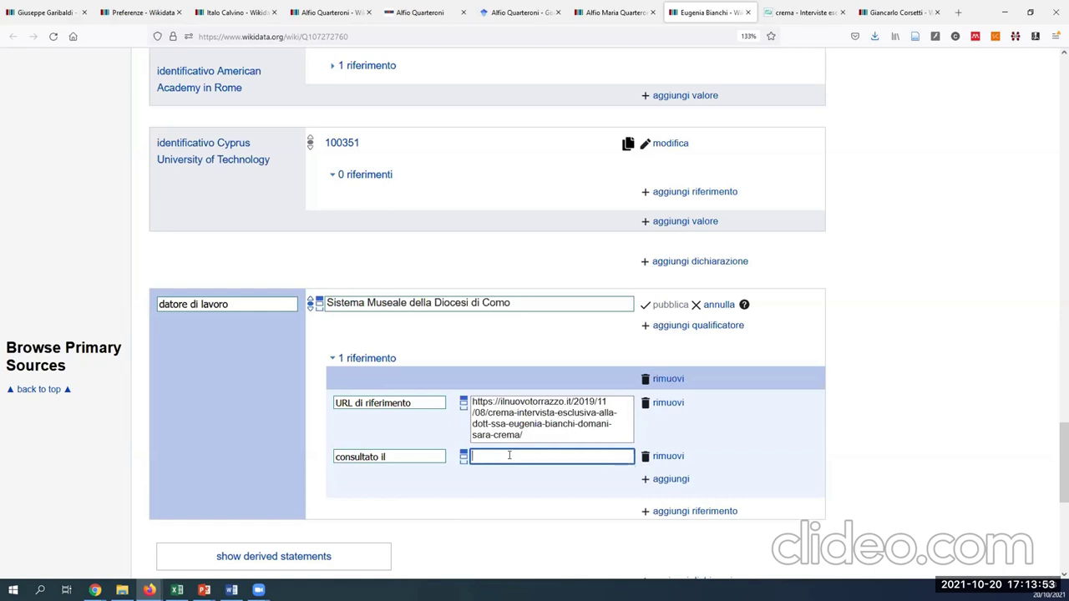
text(20)
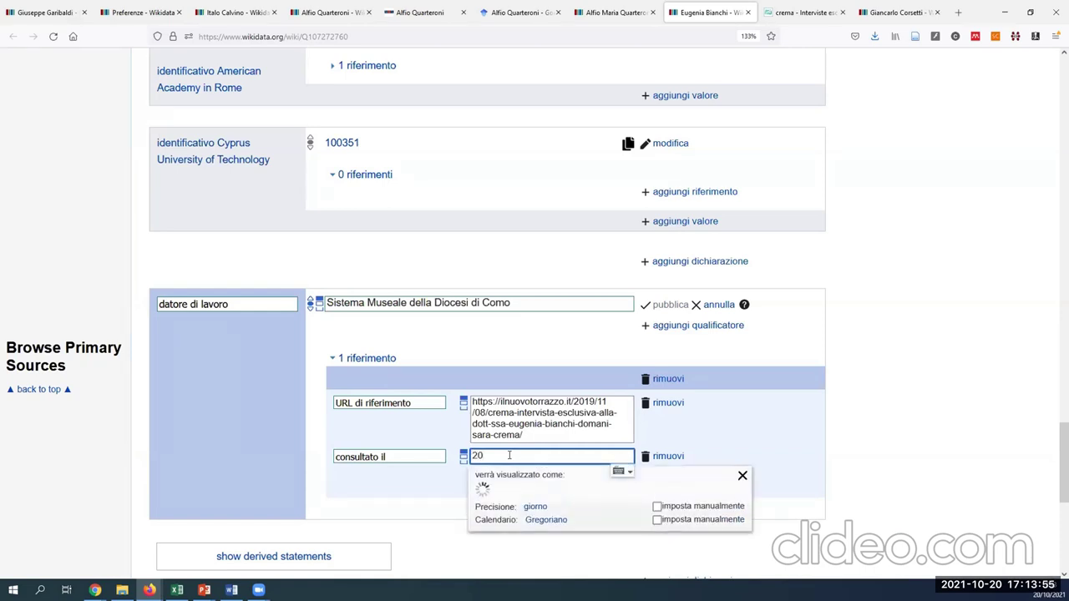
text( ott 2021)
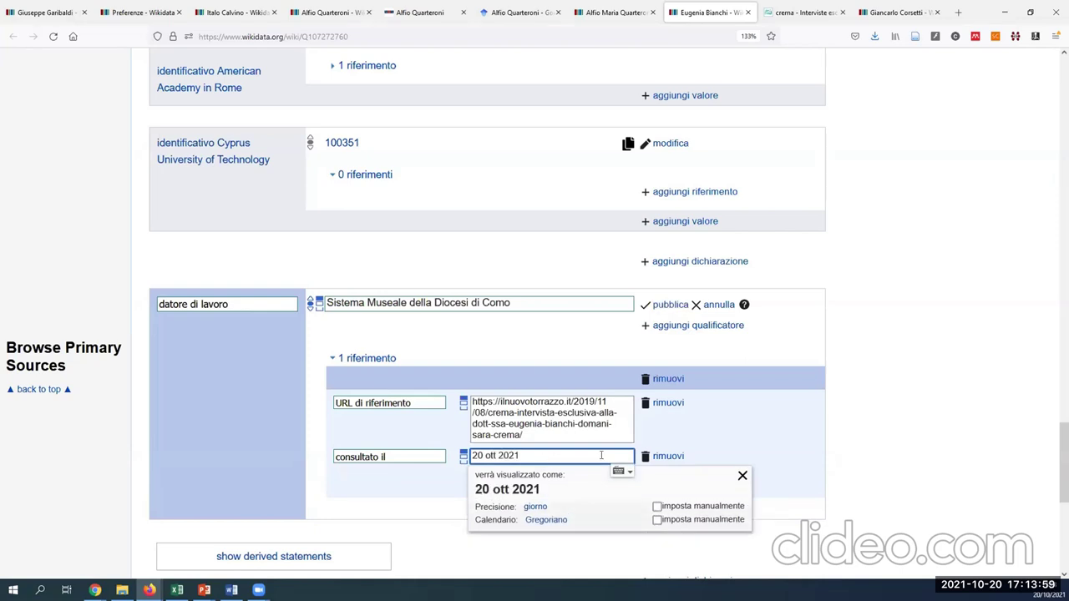
click(668, 306)
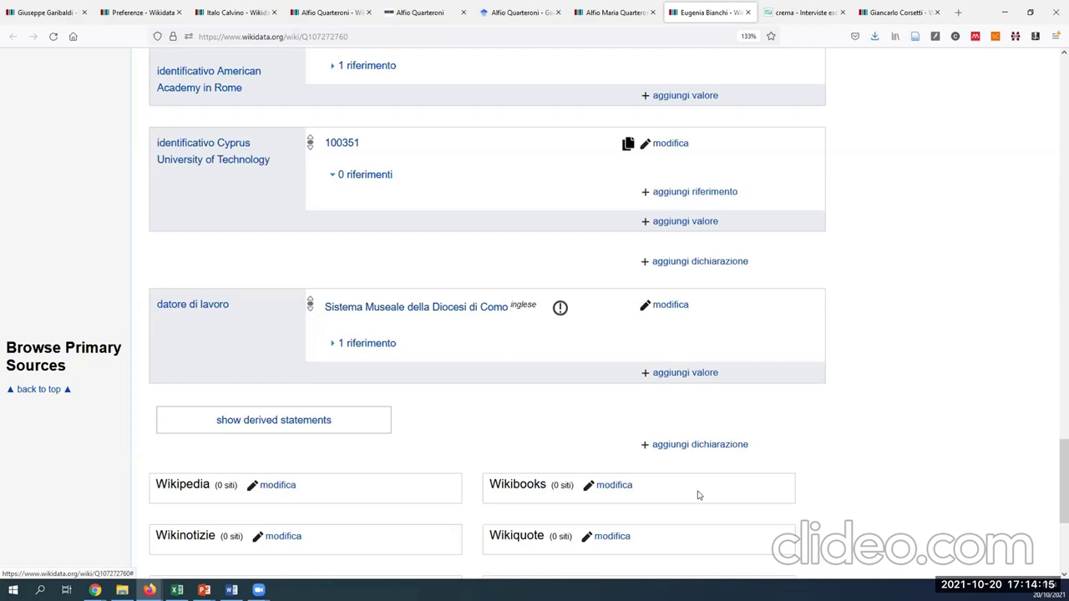
Read the potential problems flagged on the employer statement and open the Sistema Museale della Diocesi di Como item
click(560, 307)
scroll(591, 387, down, 1)
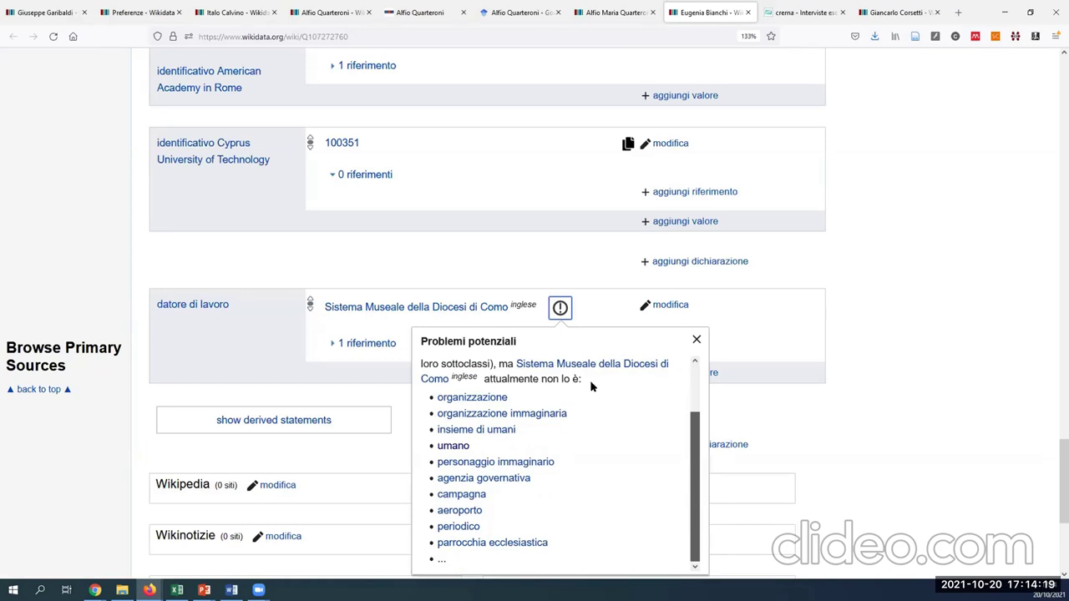
scroll(591, 386, up, 1)
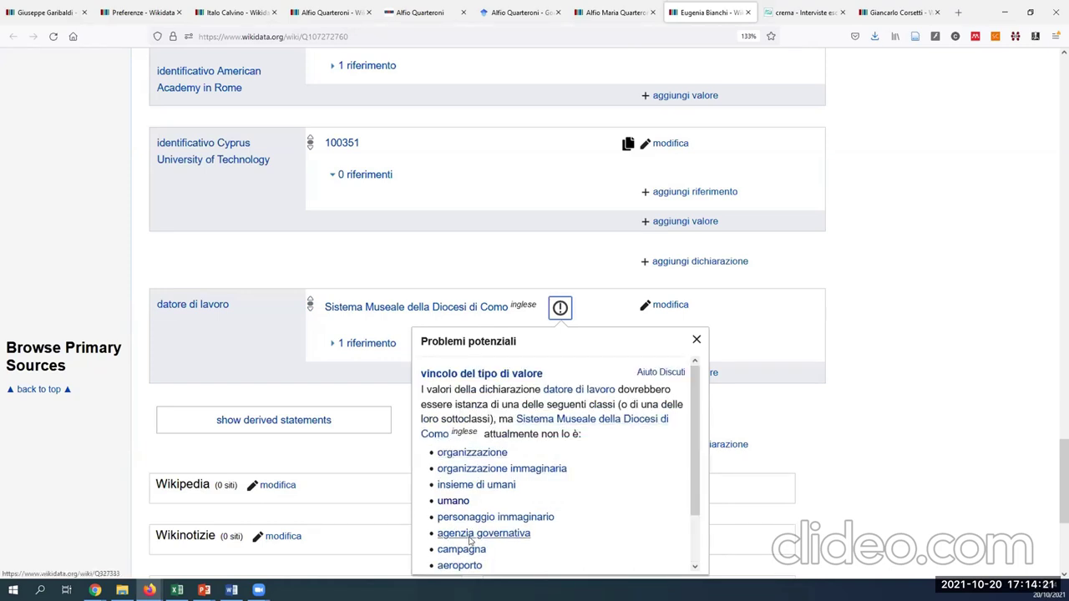
scroll(535, 501, down, 2)
scroll(585, 435, up, 2)
click(595, 418)
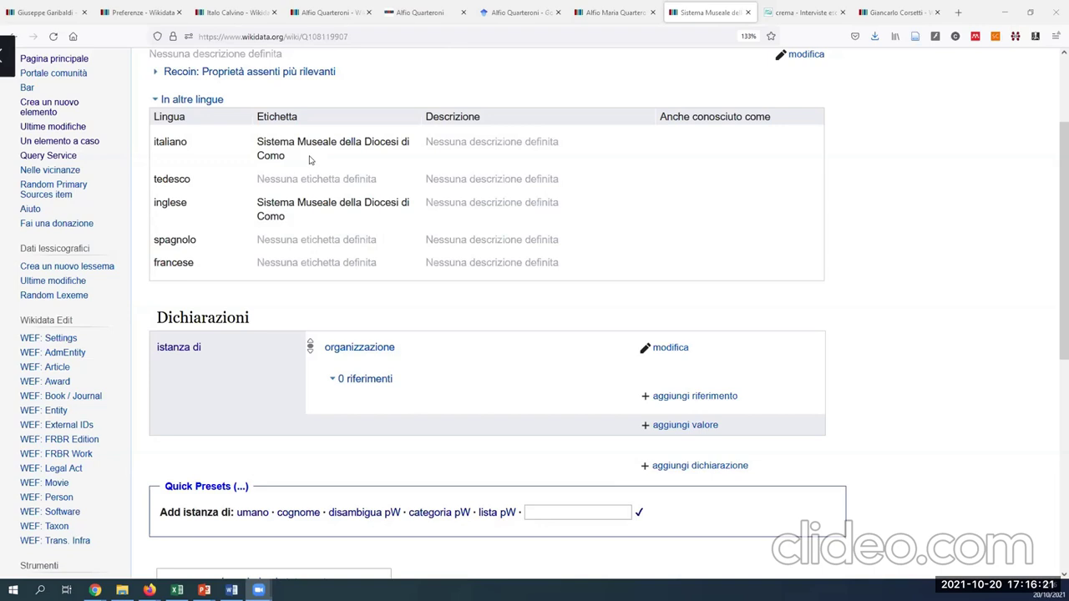
Return to the art historian's item, reload it and check the employer statement again
click(14, 37)
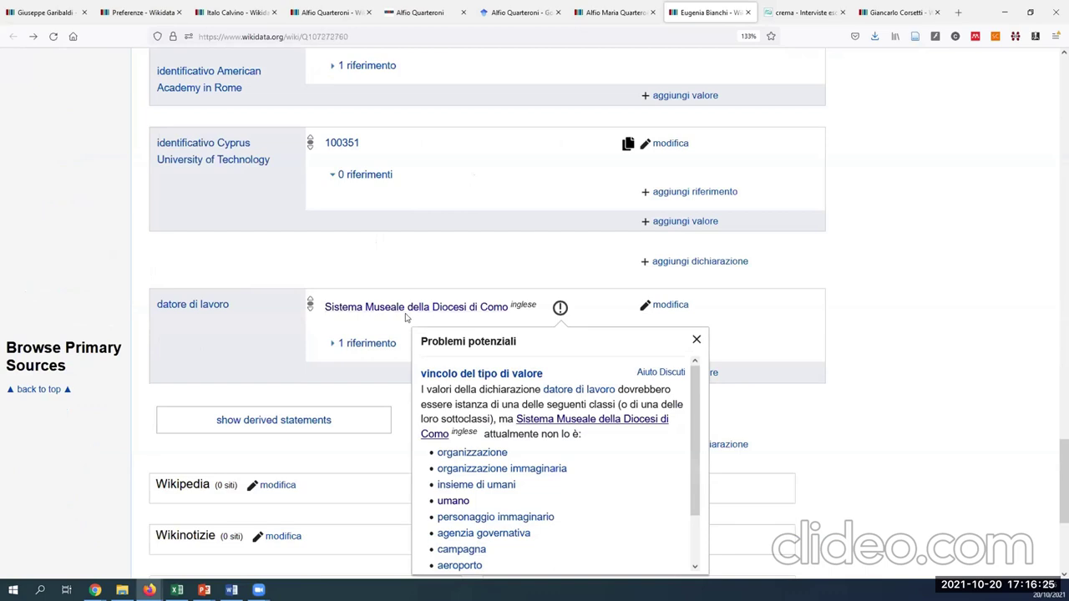
click(51, 38)
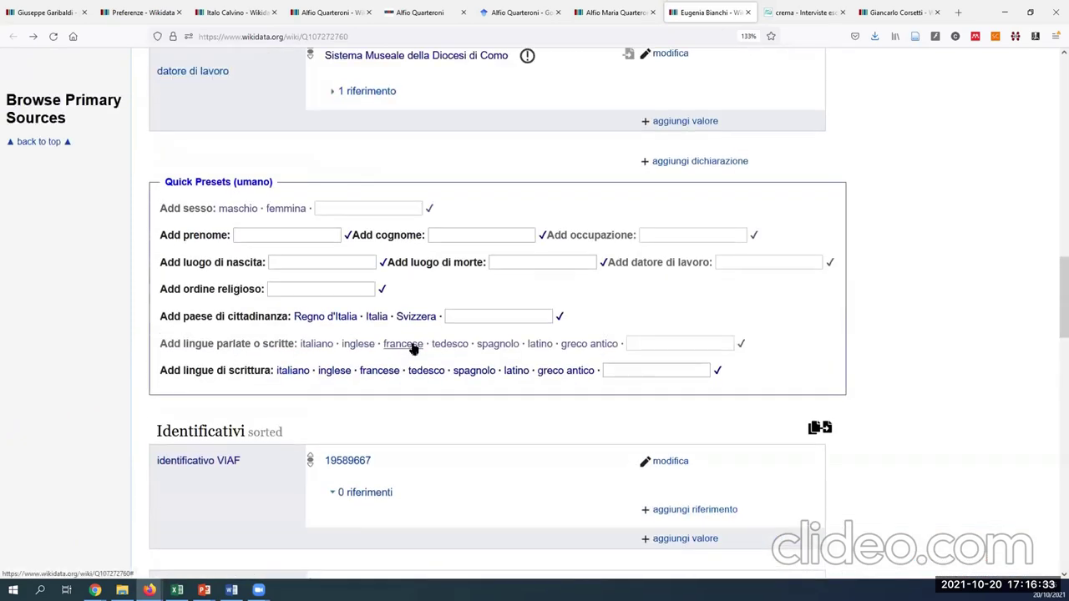
scroll(412, 343, up, 3)
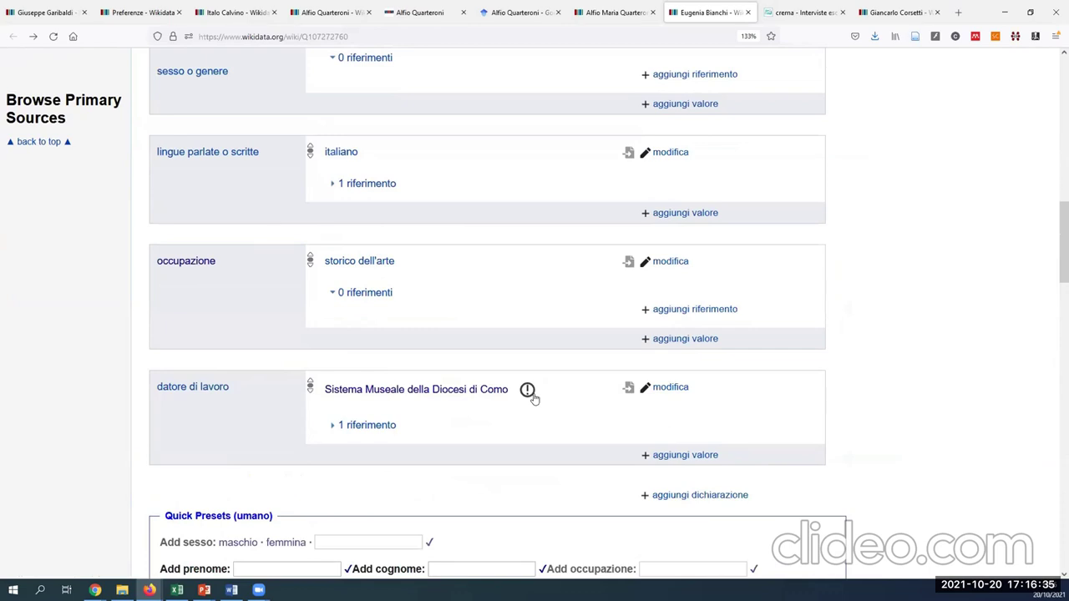
mouse_move(529, 394)
Start a new statement on the art historian's item with the property "scuola frequentata"
click(701, 498)
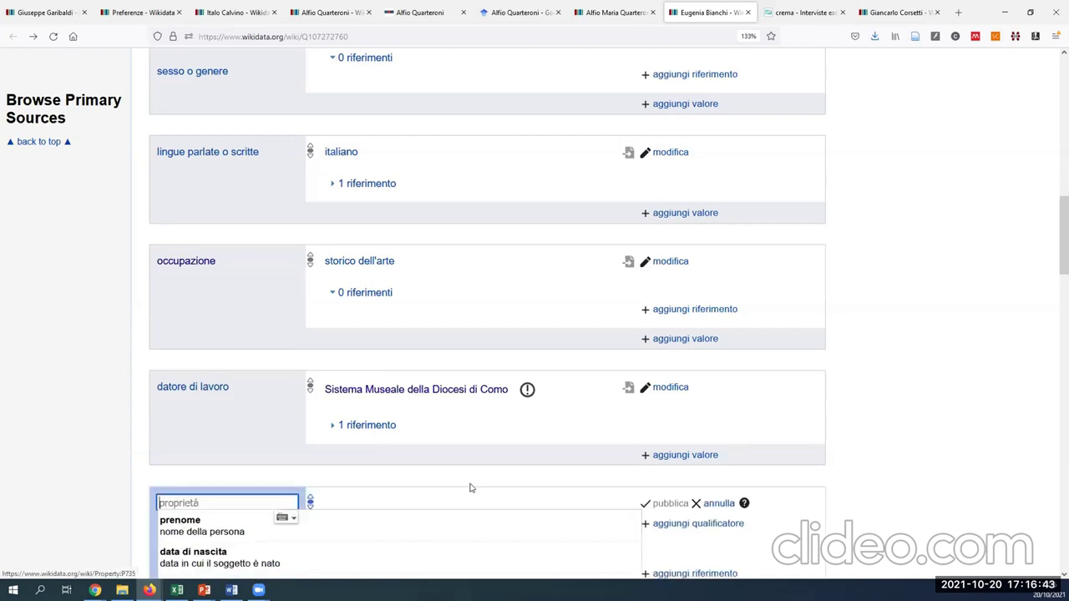
click(454, 501)
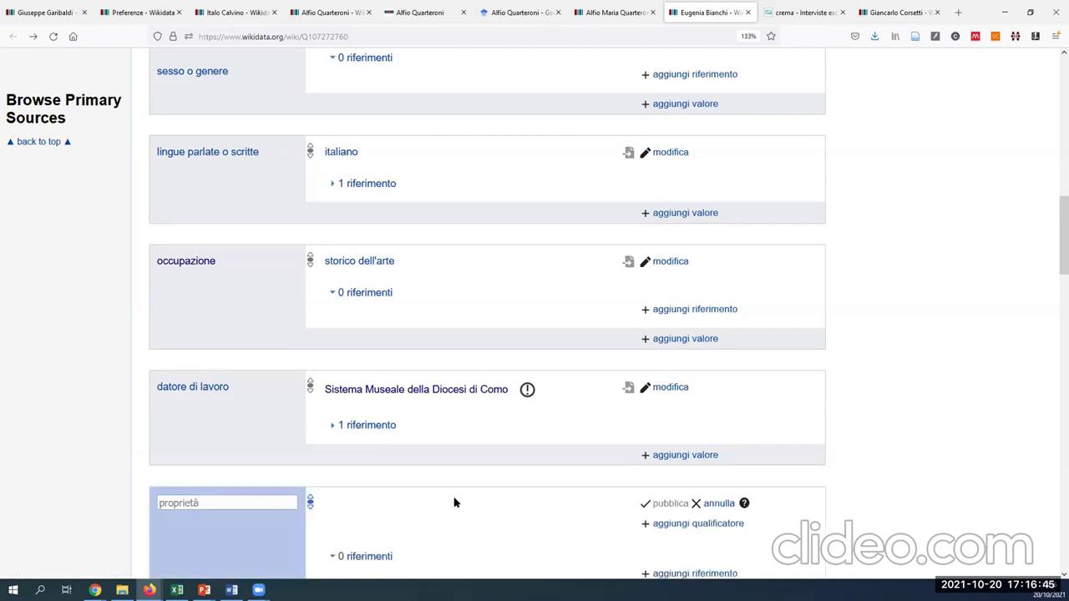
scroll(455, 502, up, 5)
key(Tab)
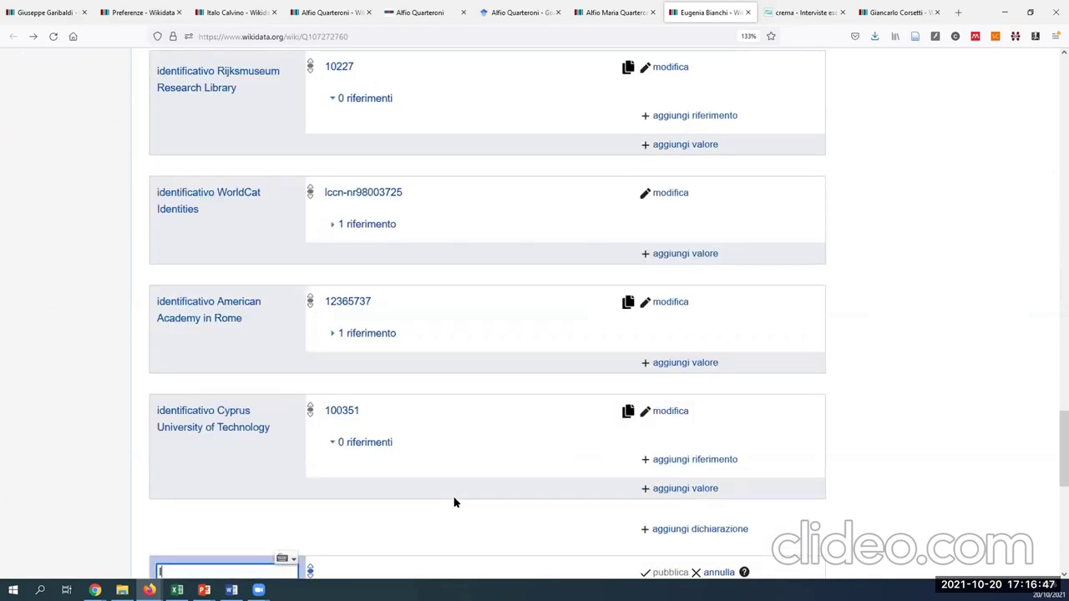
text(s)
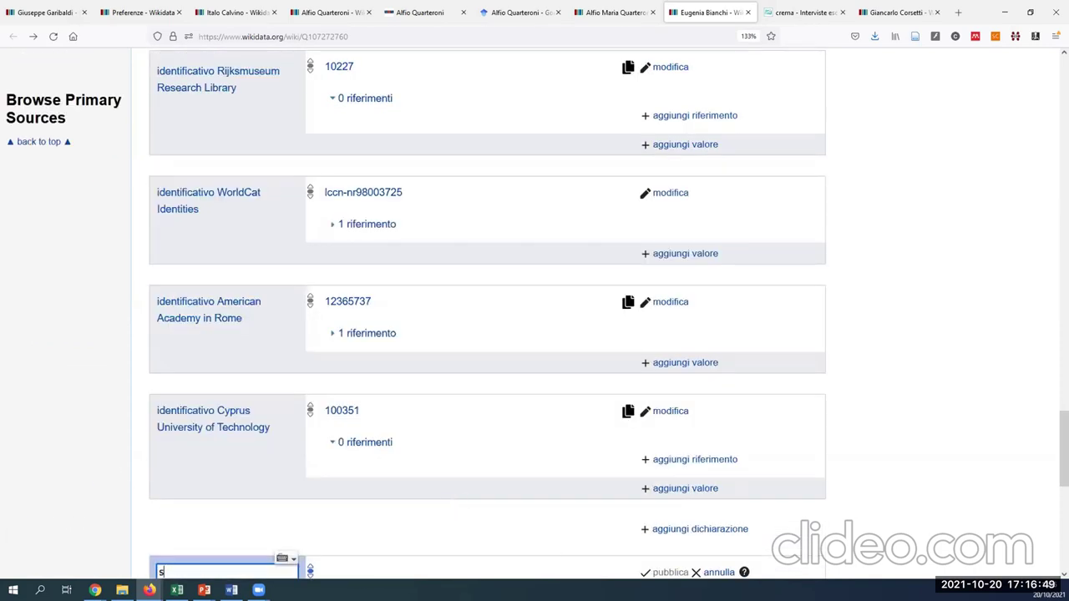
text(cuola fre)
scroll(506, 523, down, 4)
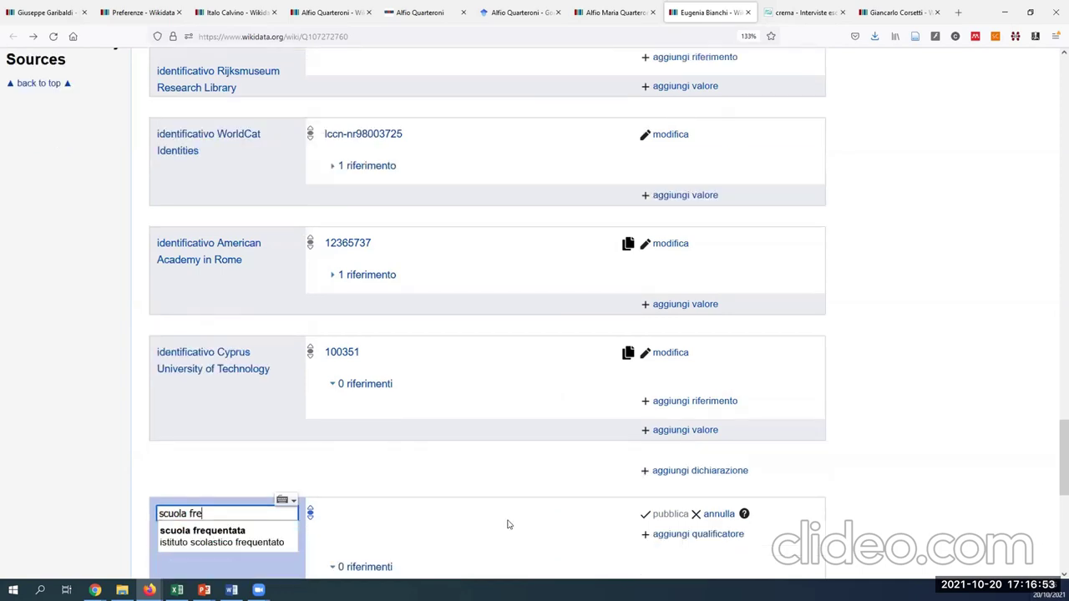
click(200, 390)
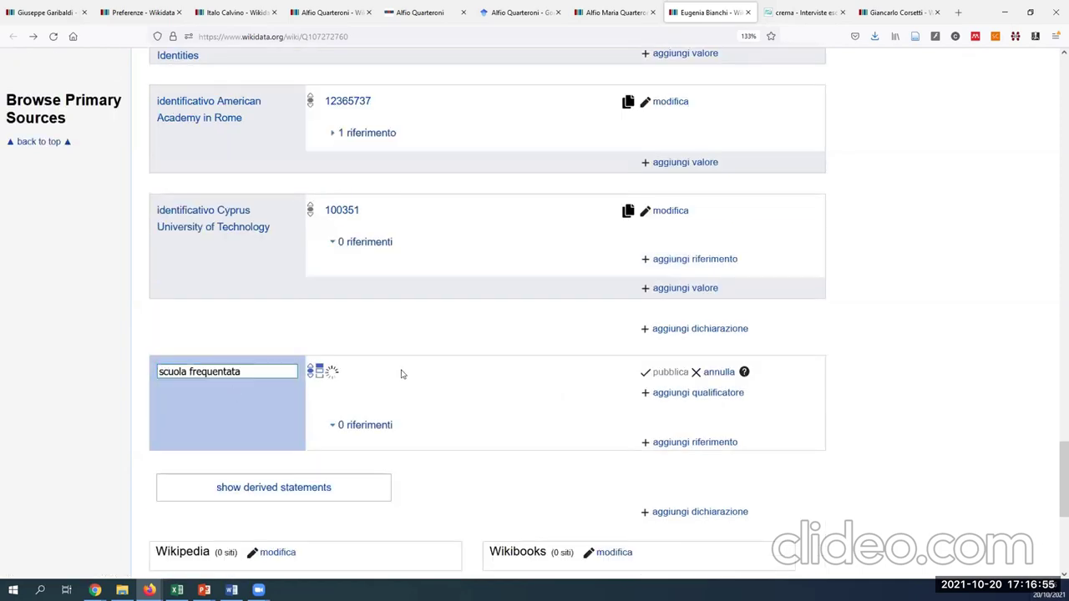
Set the school attended to Università Cattolica del Sacro Cuore and publish the statement
text(unive)
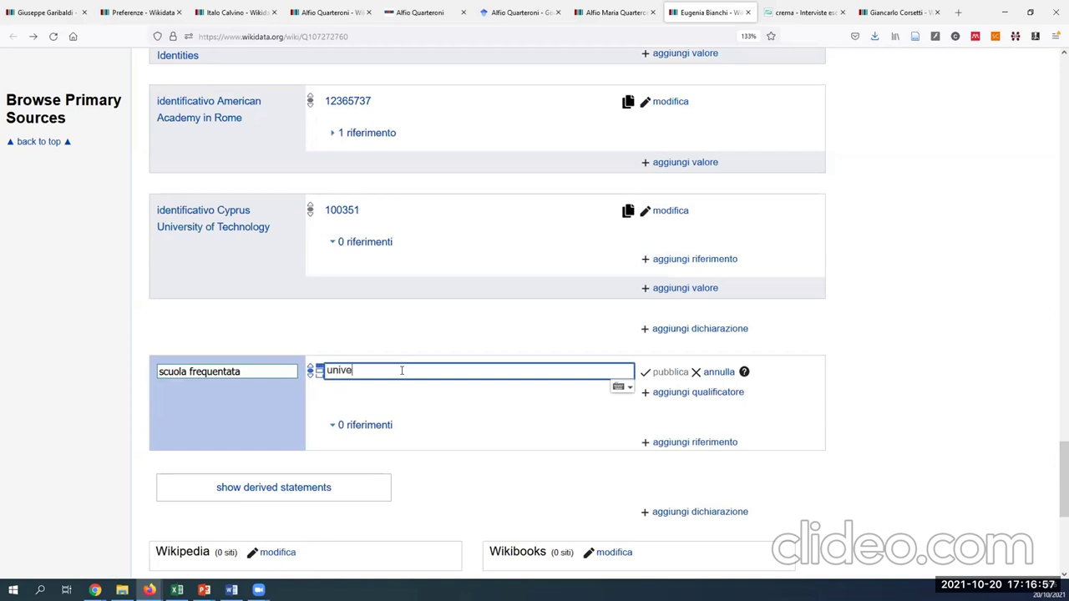
text(rsità cattoli)
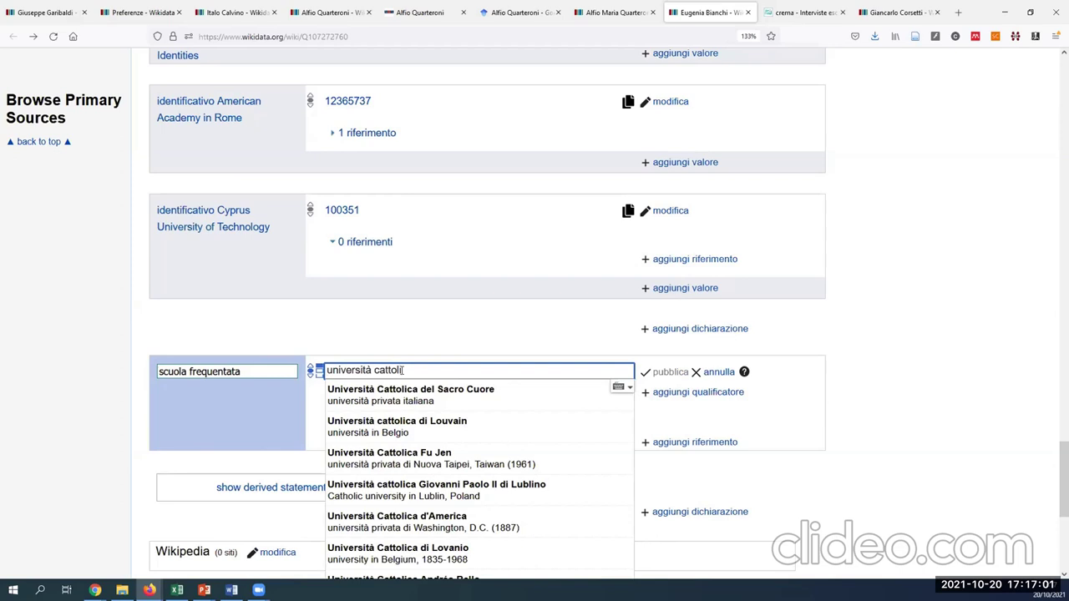
text(ca del Sacro Cuore)
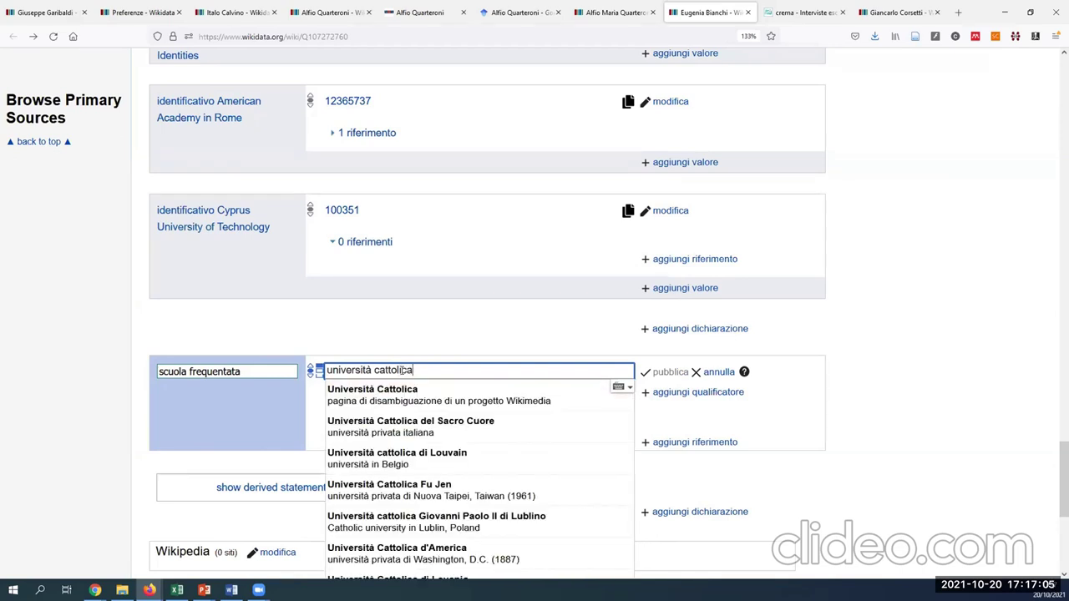
click(398, 430)
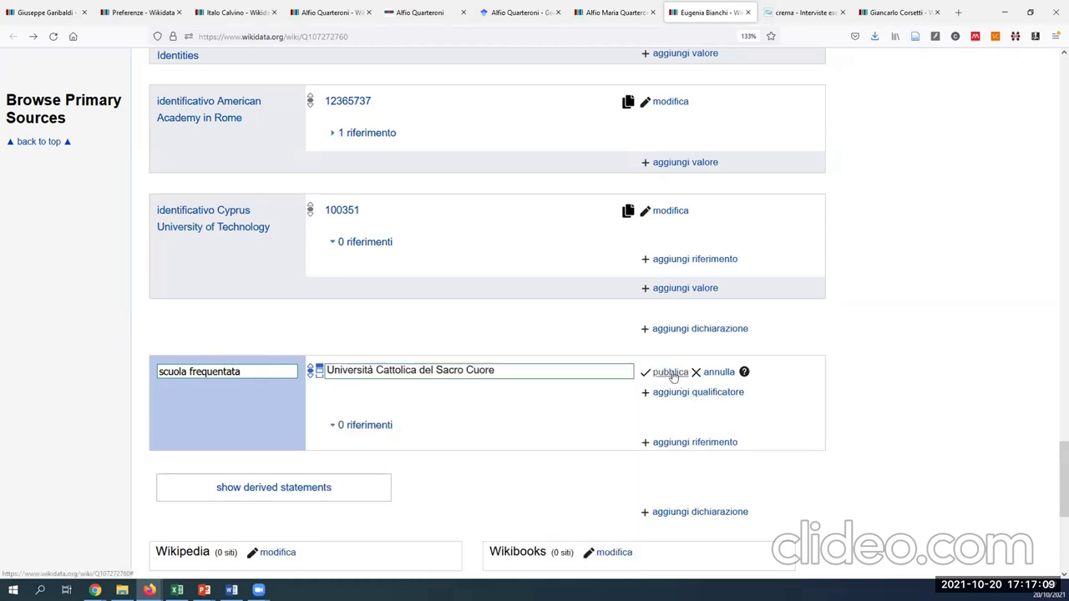
click(673, 373)
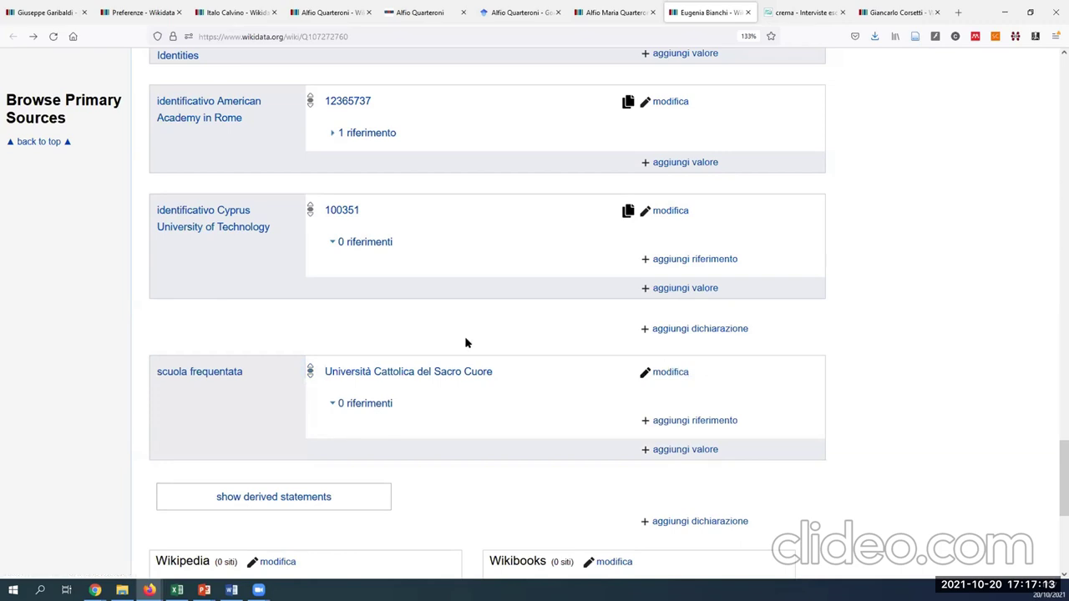
Reload the item and expand the reference of the "datore di lavoro" statement
click(52, 36)
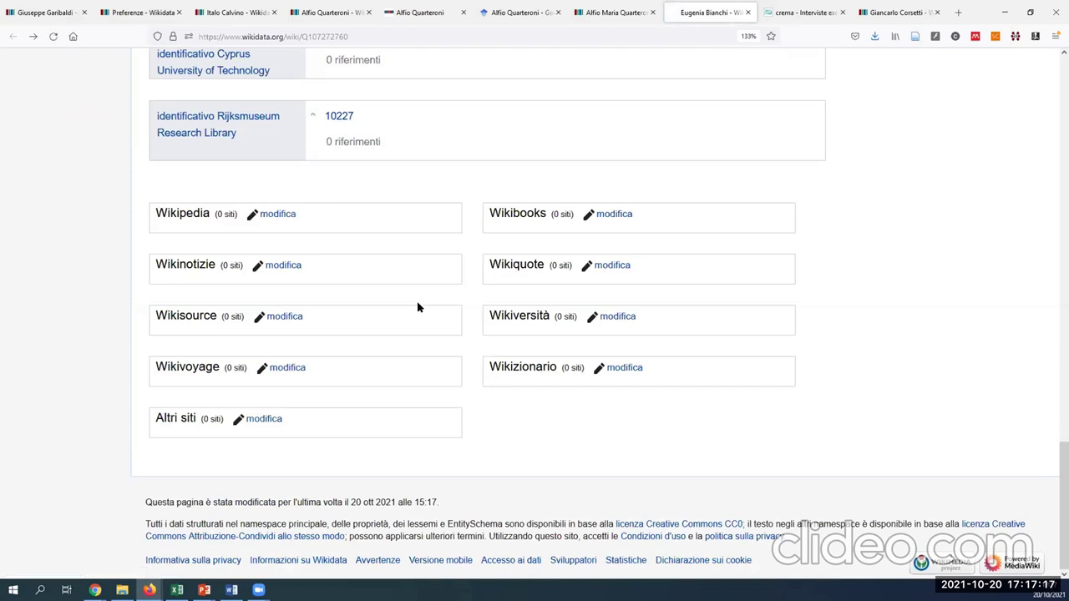
scroll(417, 302, up, 8)
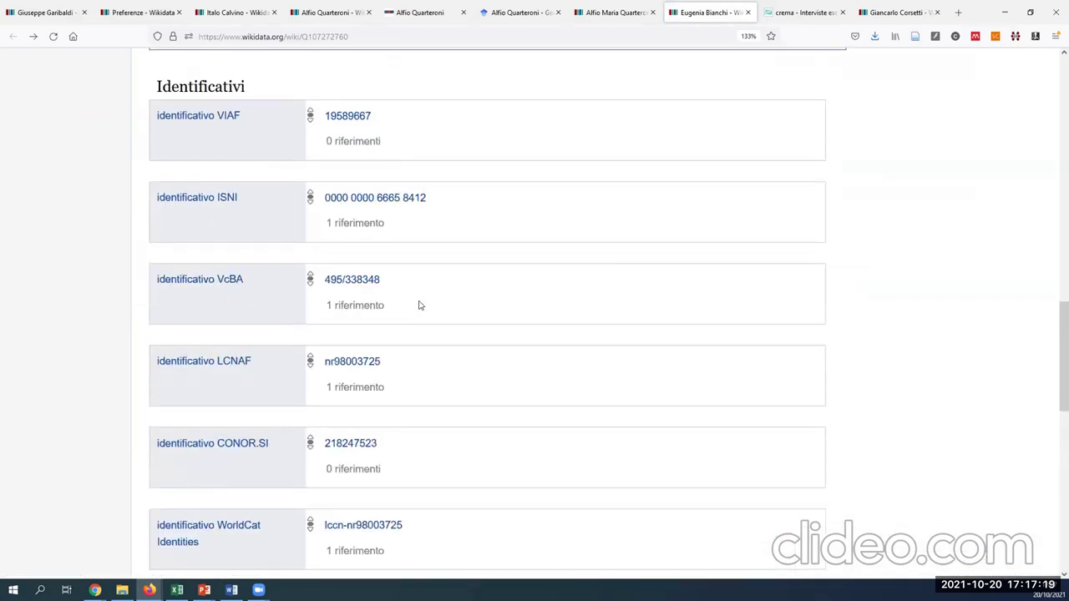
scroll(420, 306, up, 15)
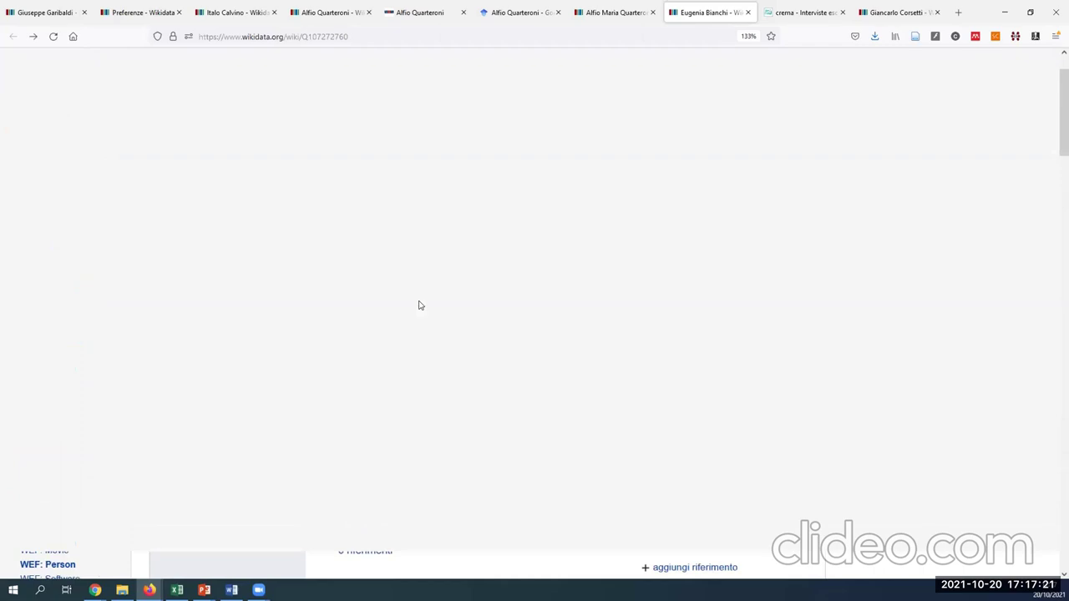
scroll(420, 306, down, 8)
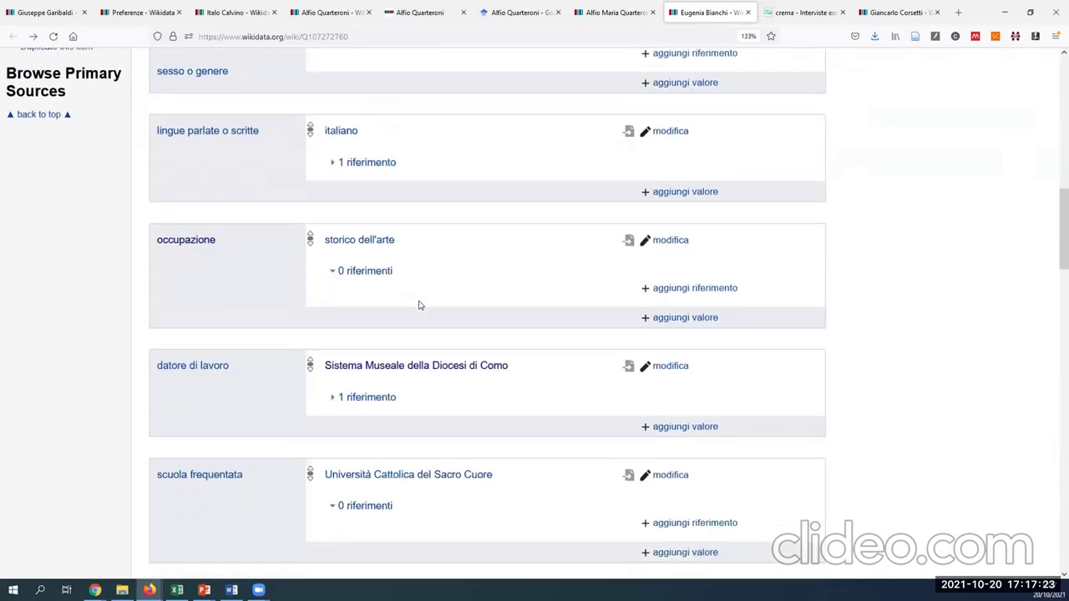
scroll(420, 306, down, 2)
scroll(369, 275, down, 2)
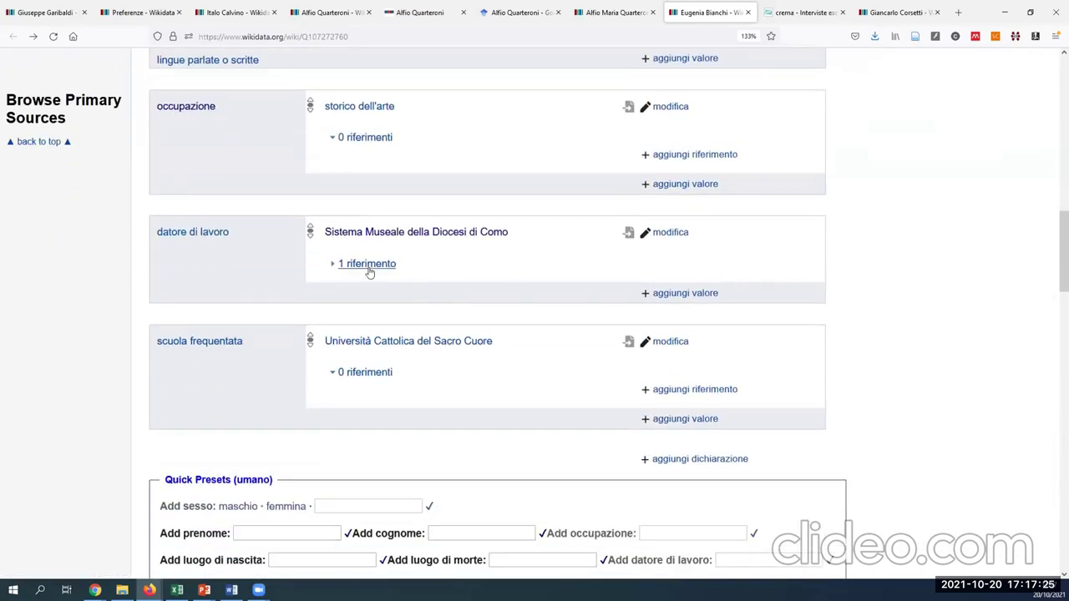
click(370, 264)
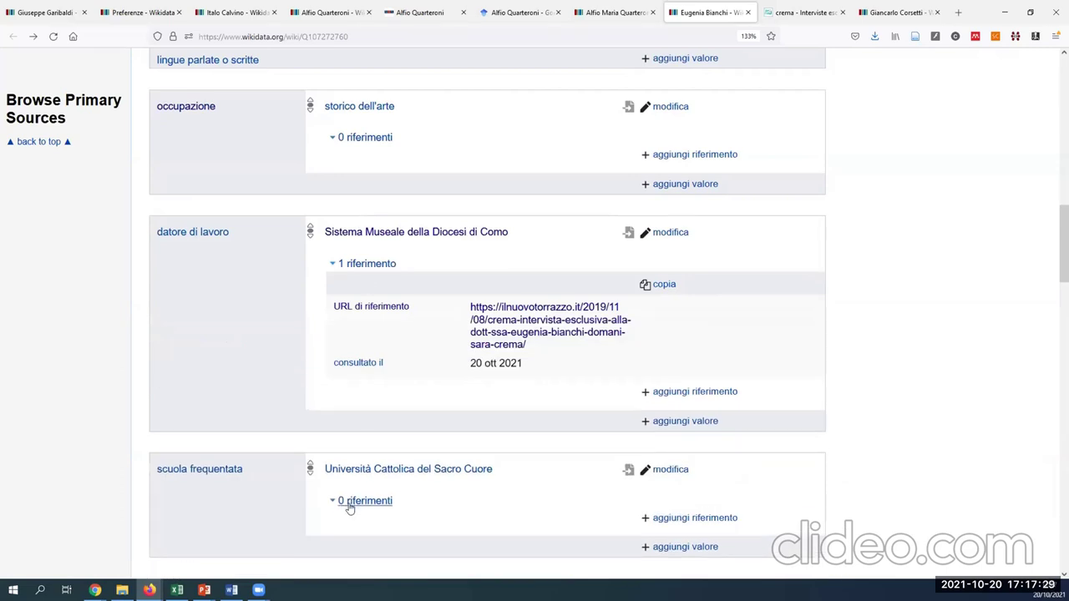
Copy the reference of the "datore di lavoro" statement onto the "scuola frequentata" statement and reload the item
click(661, 284)
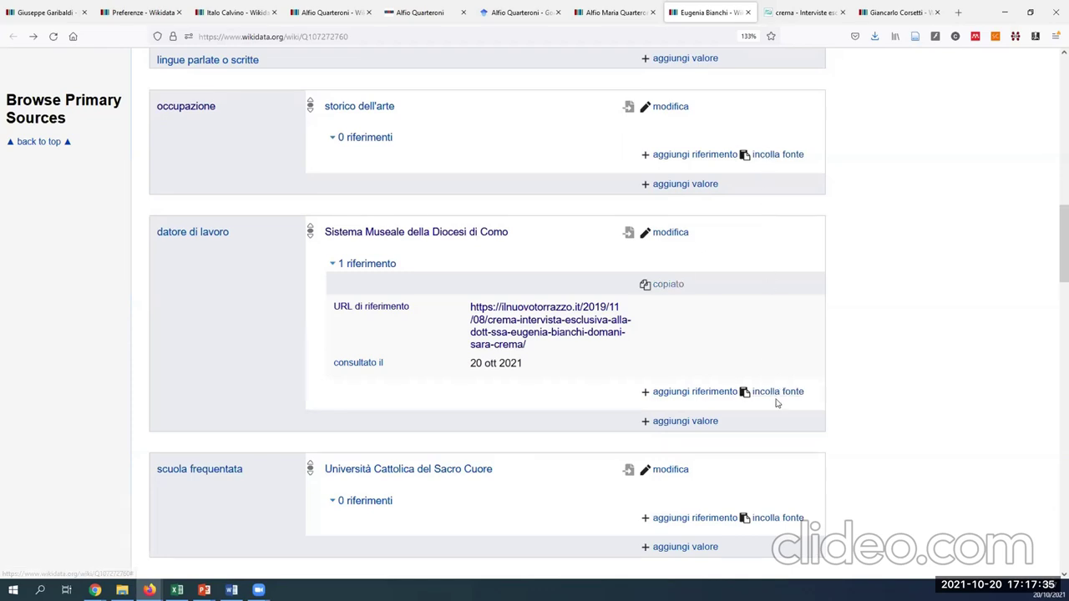
click(772, 518)
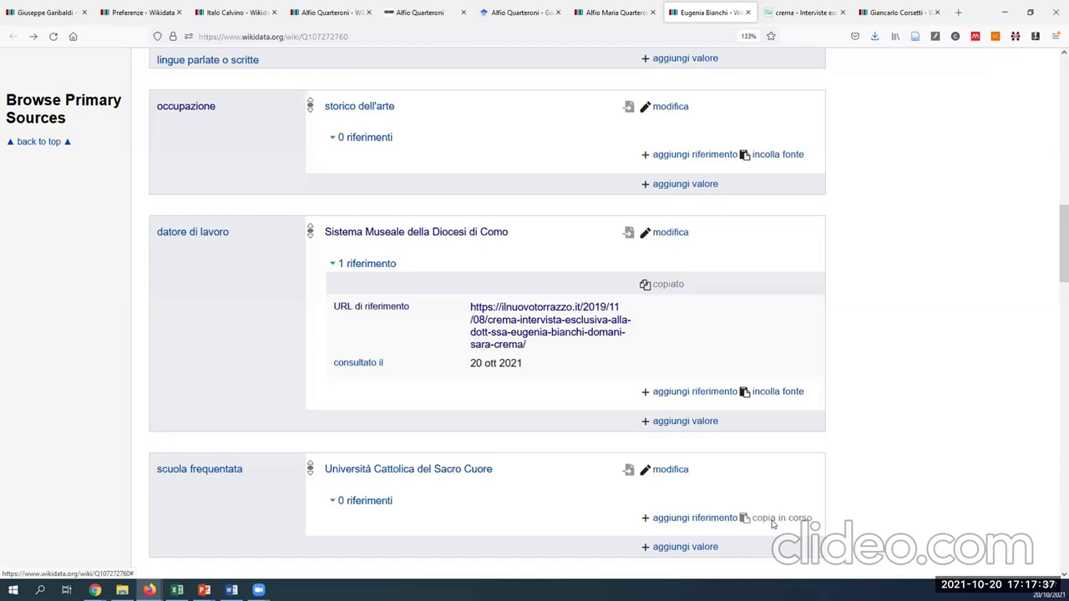
scroll(769, 493, down, 2)
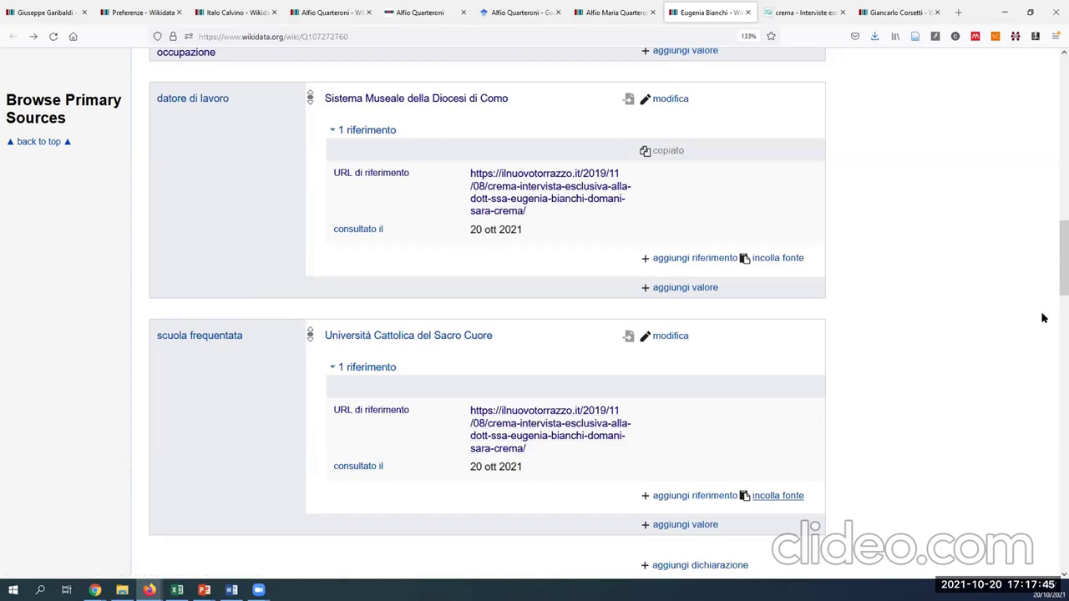
drag(1064, 251, 1064, 84)
click(52, 36)
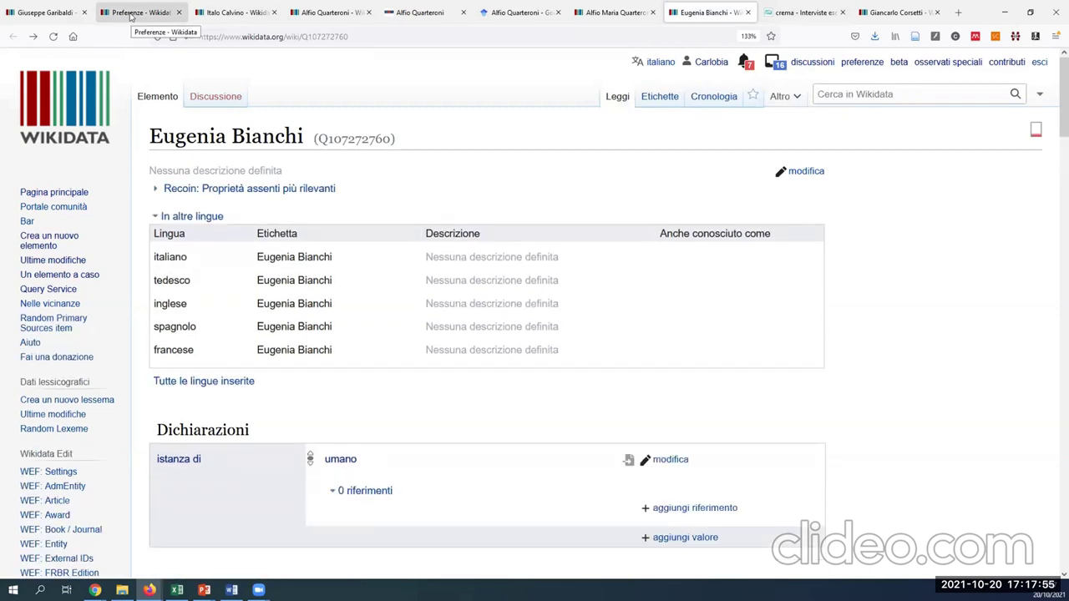
Review the DuplicateReferences and currentDate gadgets in the Wikidata preferences
click(134, 13)
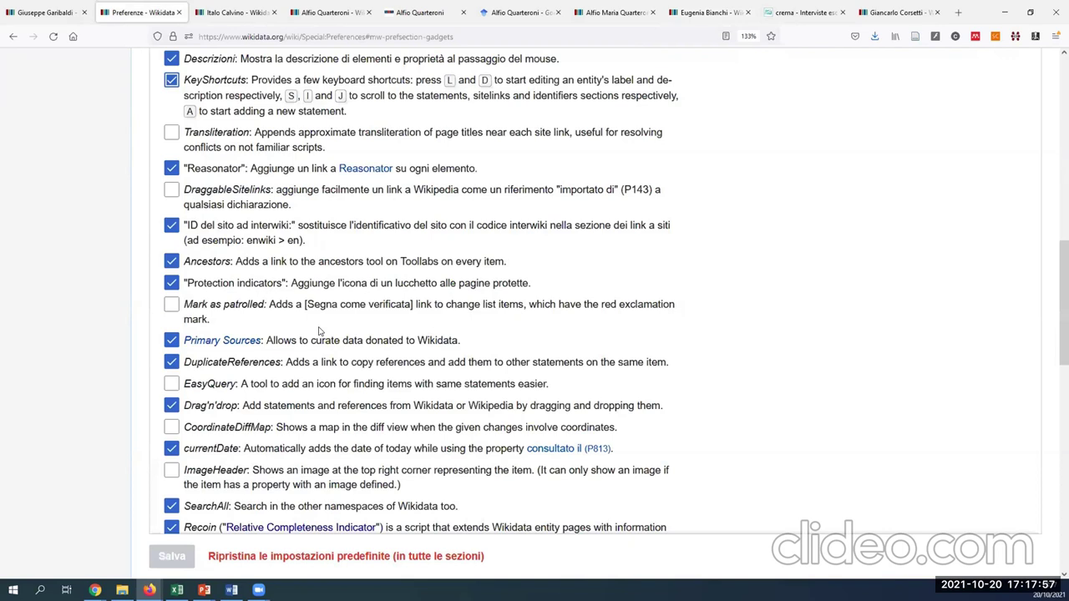
scroll(175, 449, down, 3)
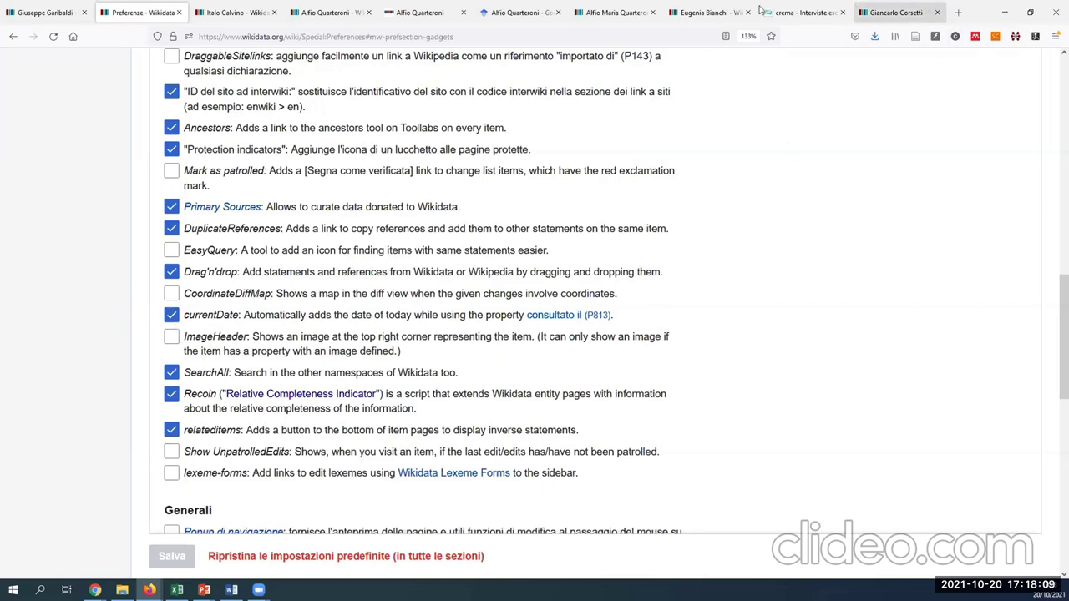
Return to the art historian's item and start a reference with "URL di riferimento" on the "sesso o genere" statement
click(686, 17)
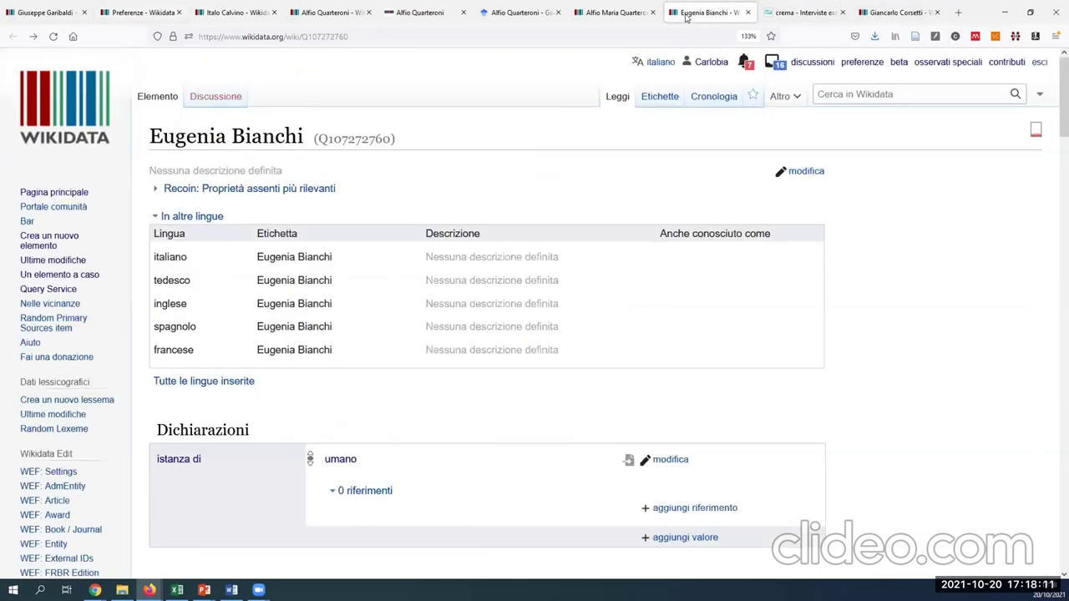
scroll(573, 389, down, 8)
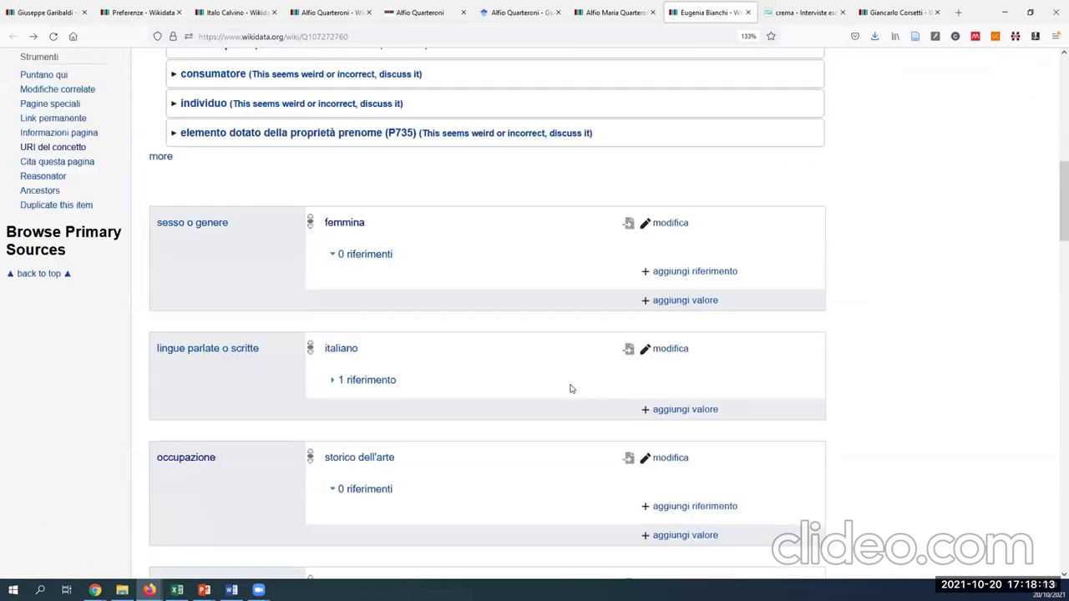
scroll(571, 389, down, 3)
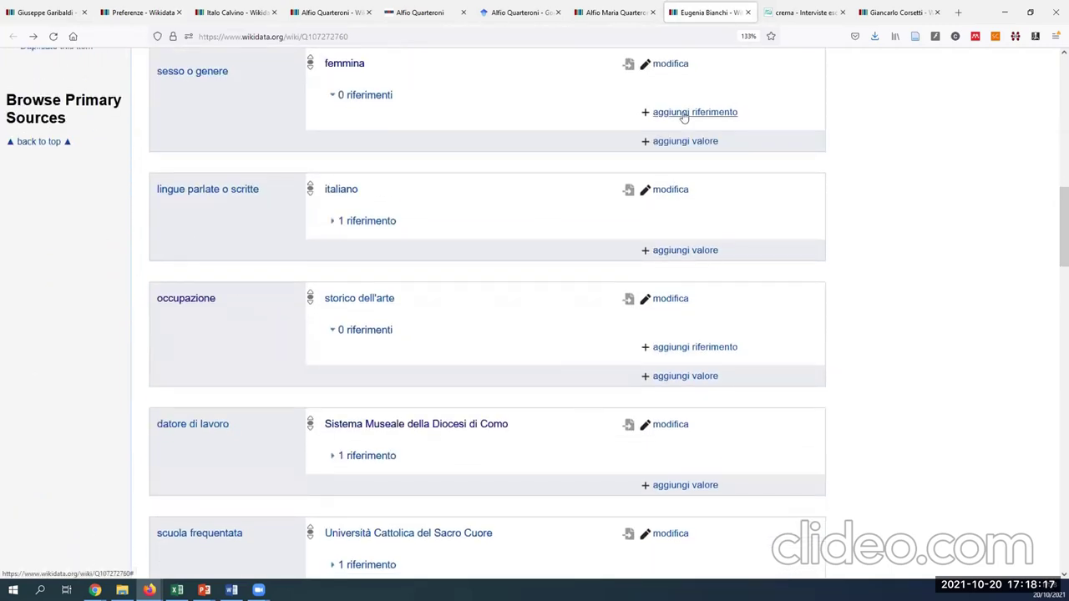
click(683, 114)
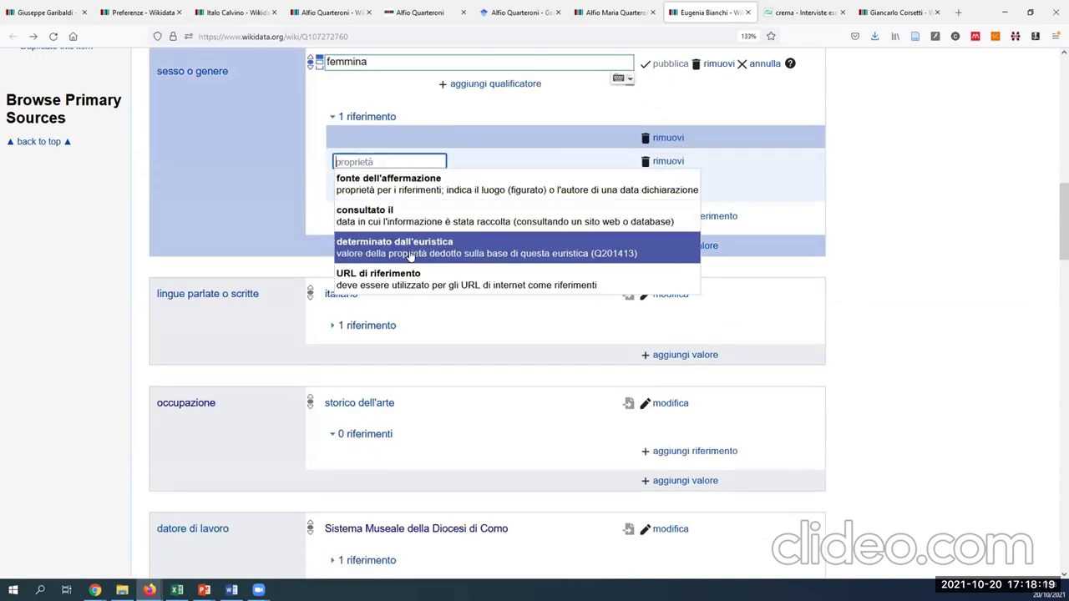
click(410, 279)
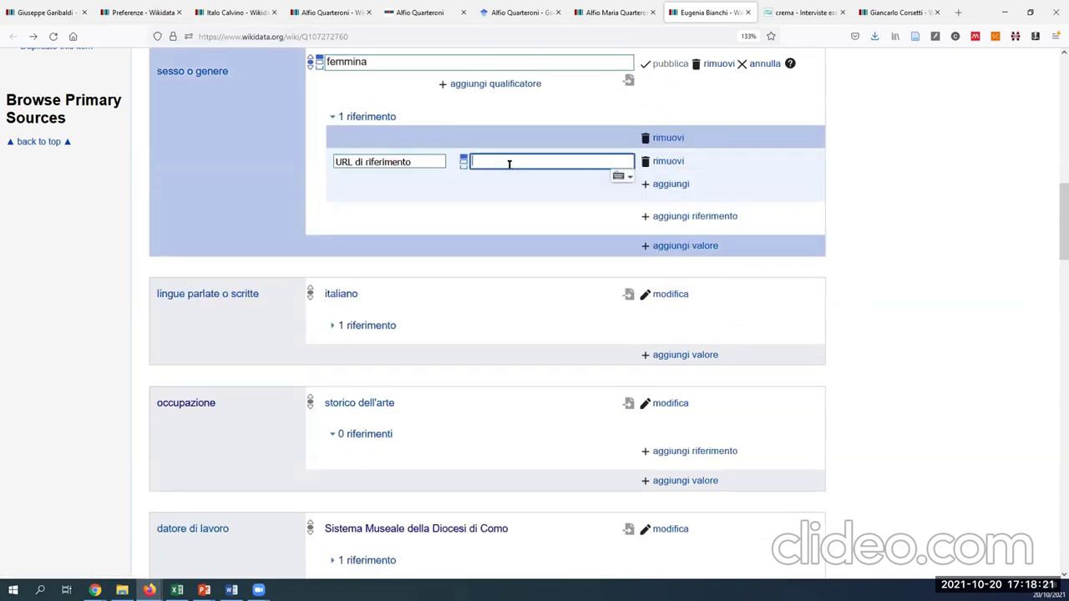
Set the reference URL of the gender statement to the web address of the ilnuovotorrazzo.it interview article
text(Sistema Museale della Diocesi di Como)
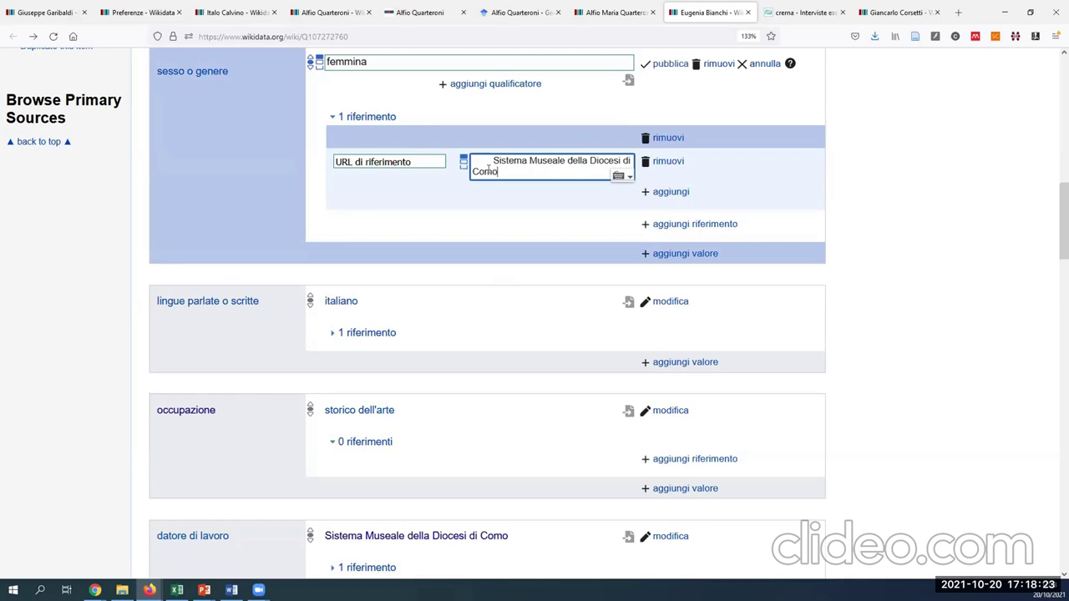
key(ctrl+a)
click(801, 13)
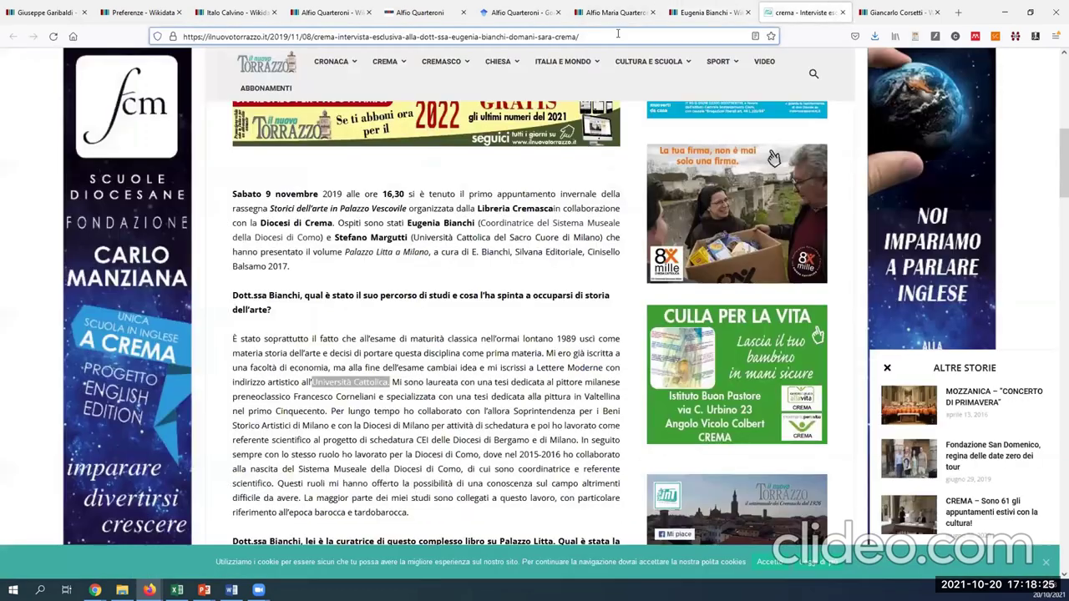
key(ctrl+l)
key(ctrl+c)
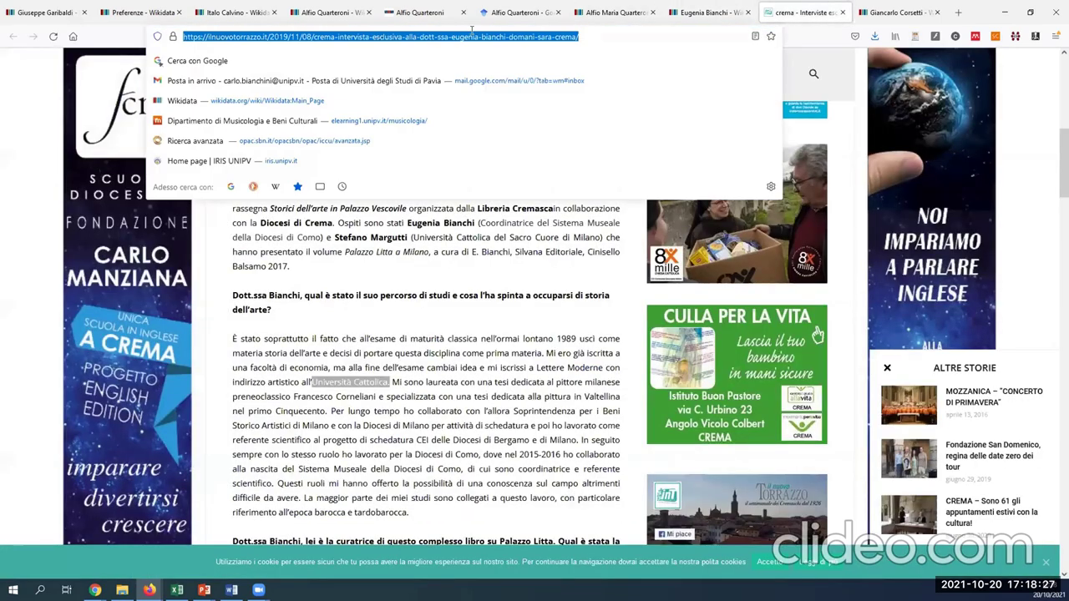
click(709, 13)
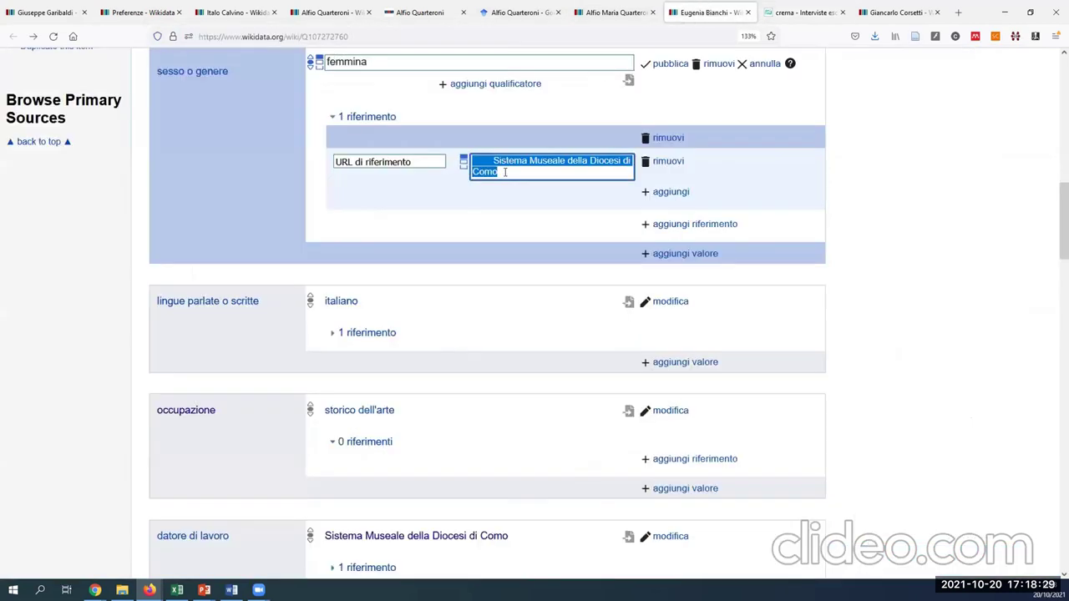
key(ctrl+v)
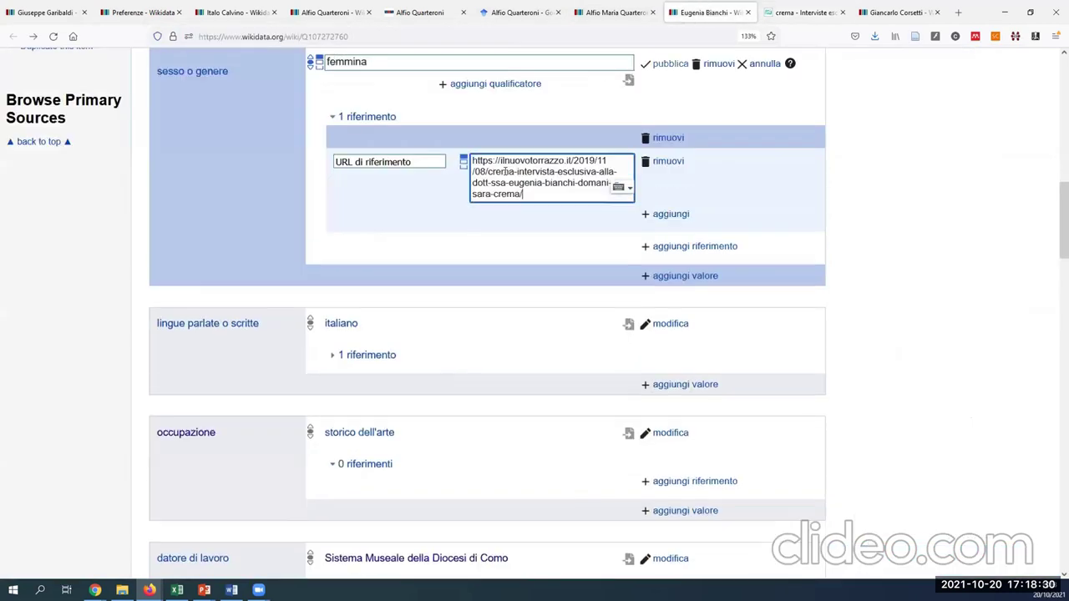
Add "consultato il" with the date 2021-10-20 to the gender statement's reference and publish it
click(680, 215)
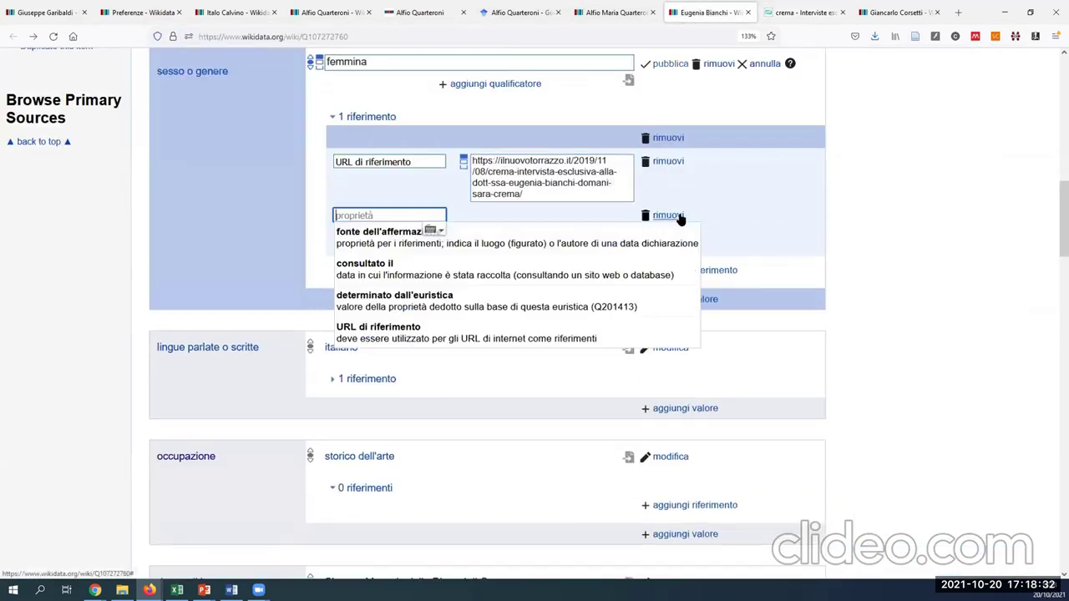
click(384, 277)
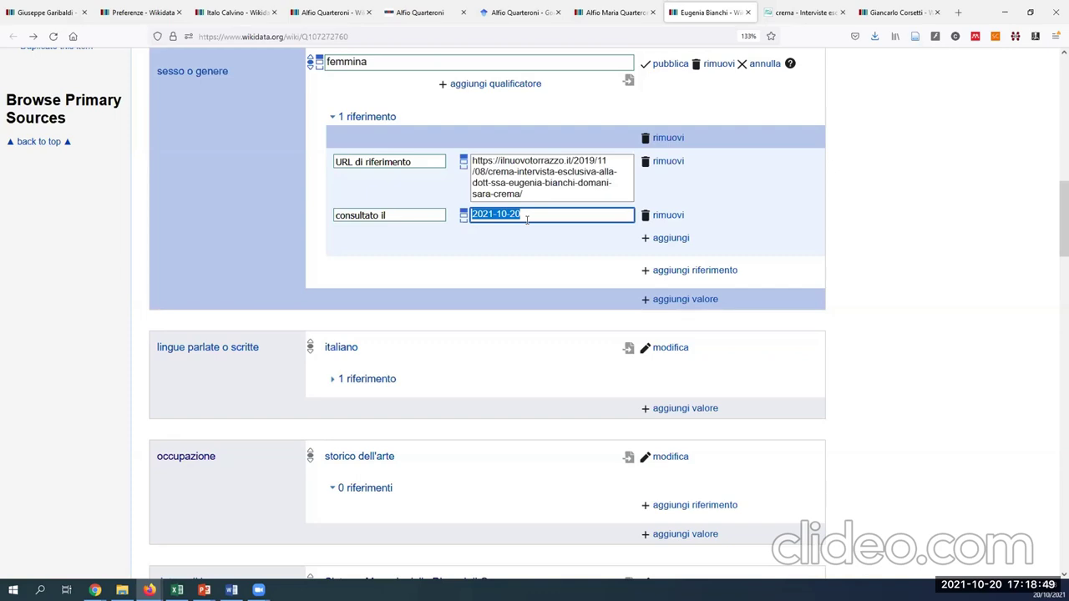
click(671, 64)
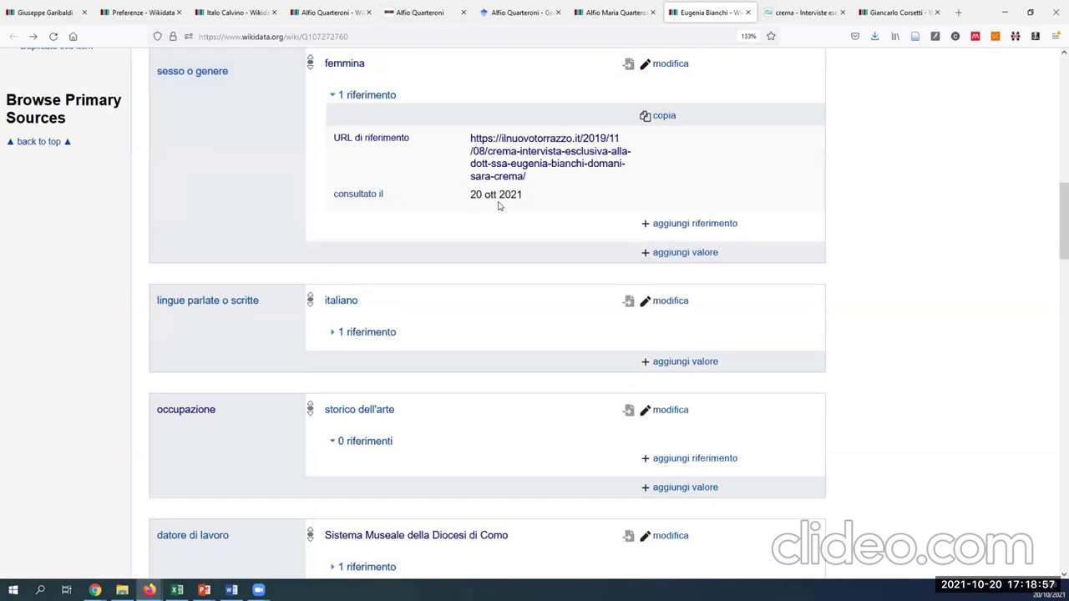
Check the currentDate gadget in the preferences and look up the "Unisci" gadget for merging two items
click(139, 13)
click(172, 317)
click(172, 316)
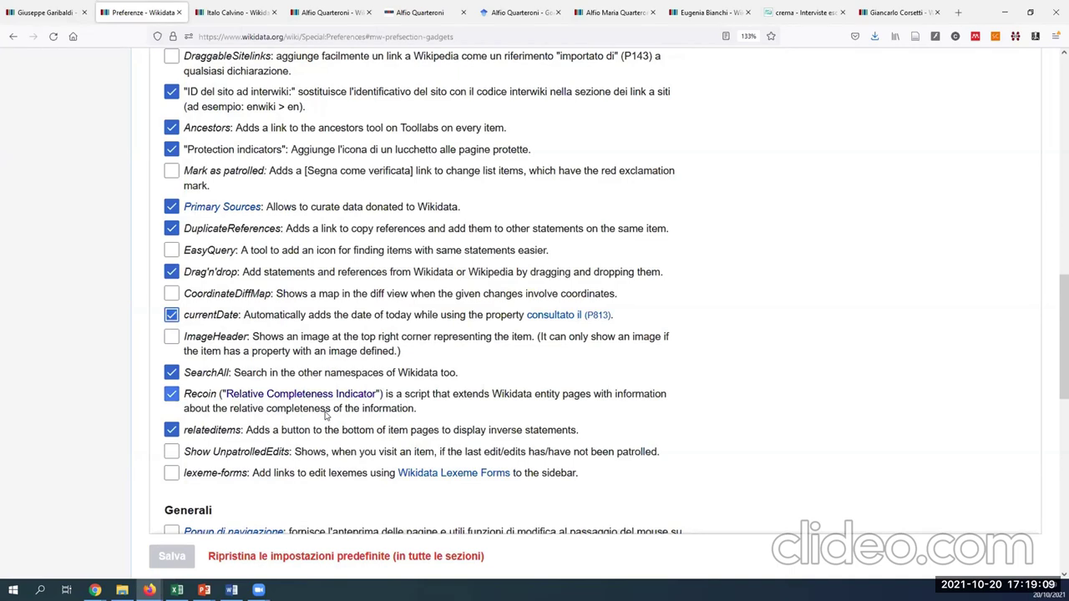
scroll(326, 415, up, 10)
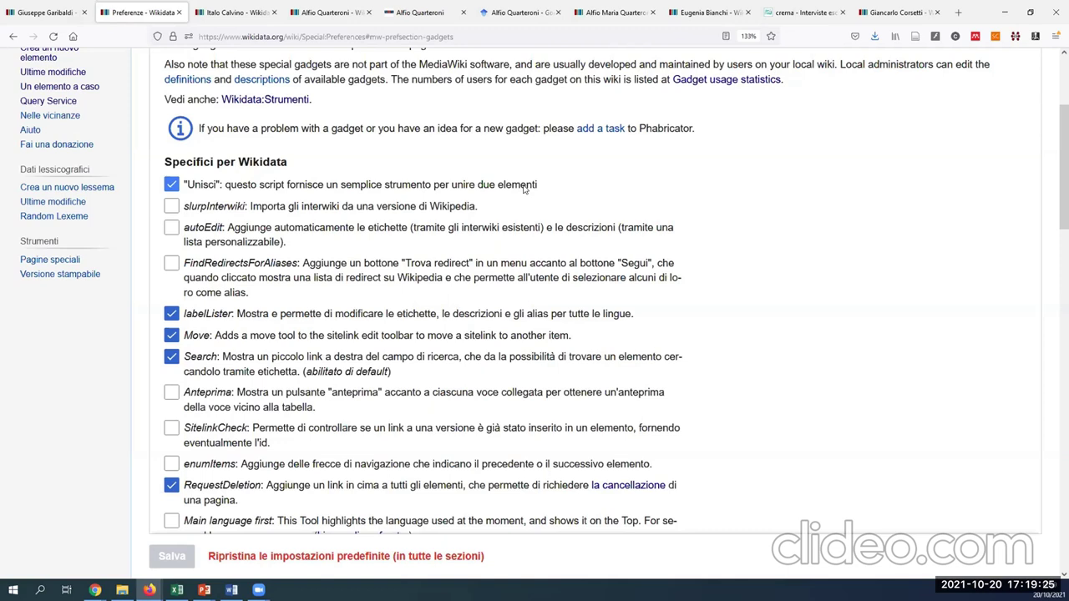
Examine the mathematician's item Q2644293, highlighting its identifier, browsing its statements and reducing the page zoom to 120%
click(331, 12)
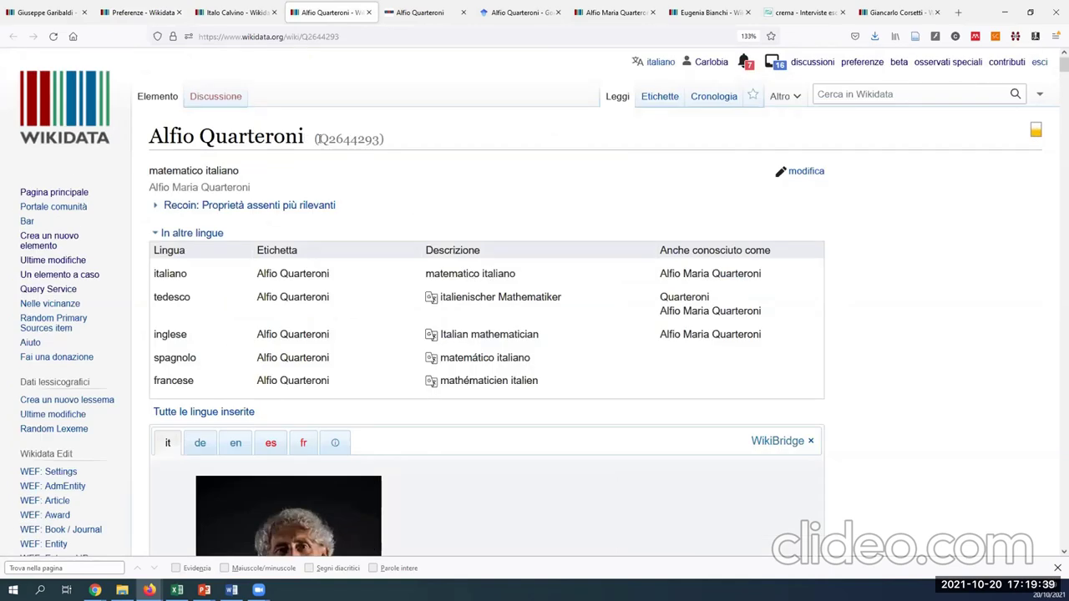
drag(318, 138, 366, 140)
drag(375, 140, 381, 140)
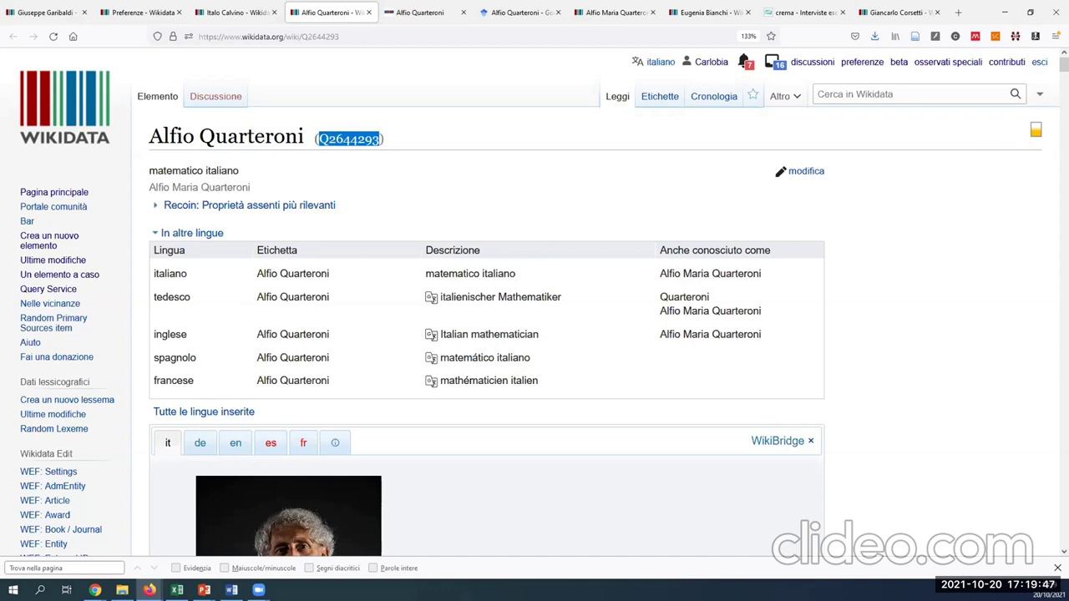
scroll(1064, 64, down, 3)
scroll(1064, 71, down, 12)
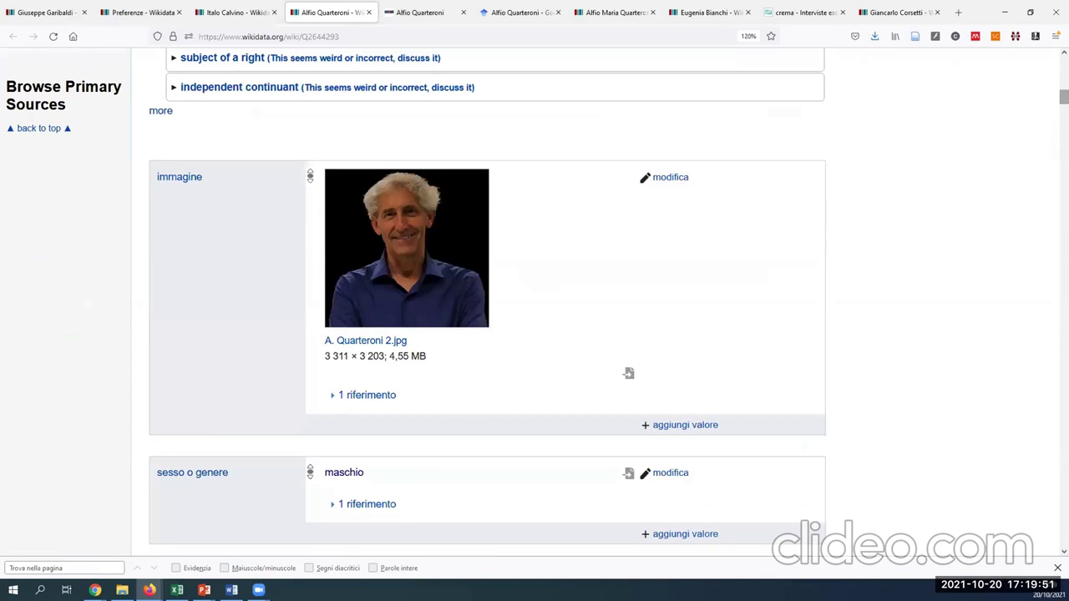
key(ctrl+minus)
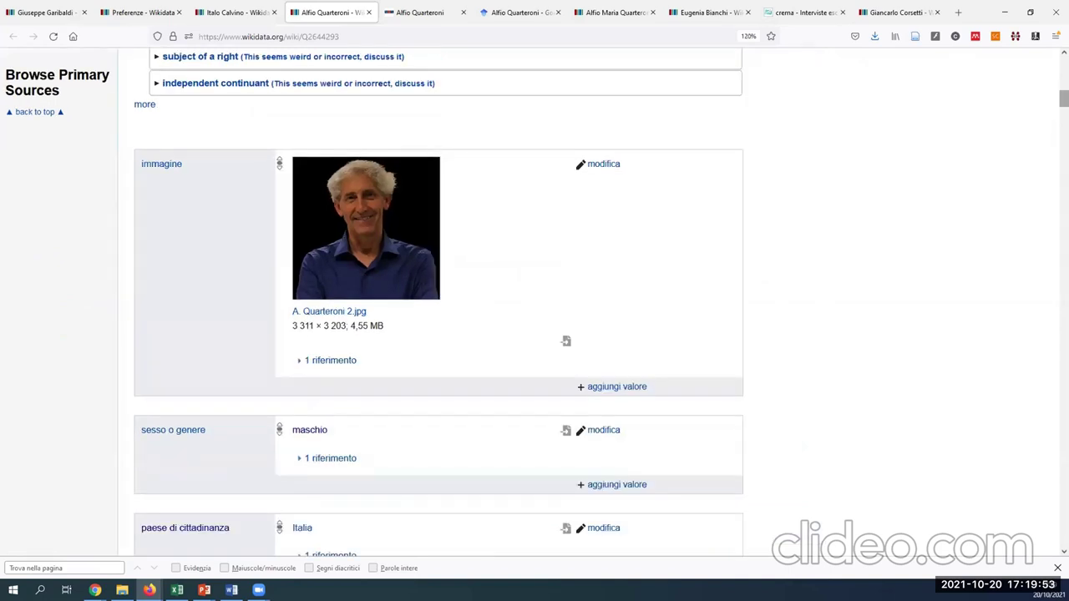
drag(1064, 98, 1064, 65)
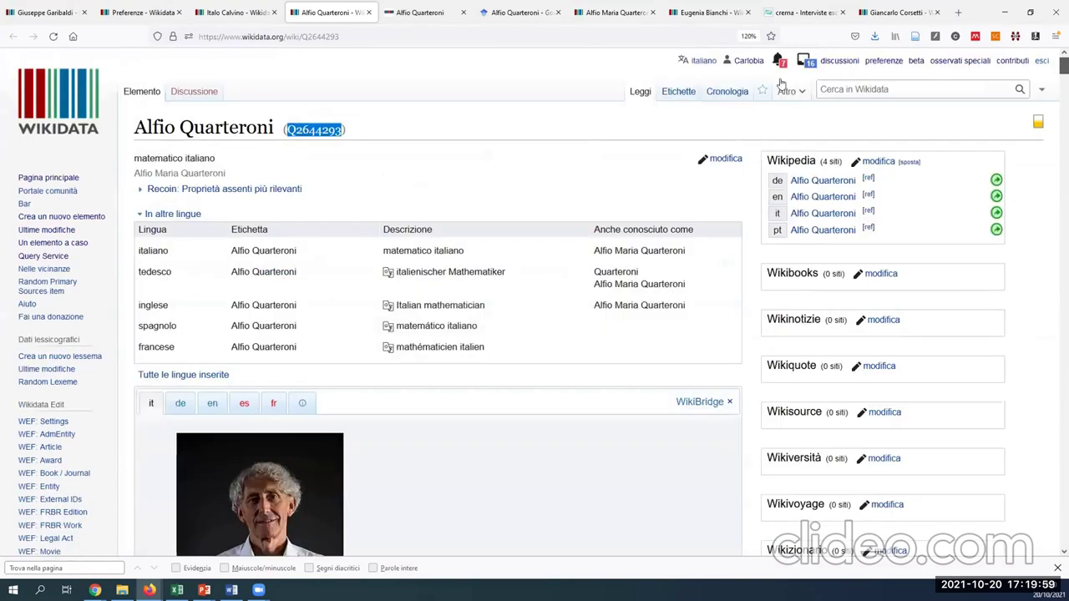
Look through the statements and identifiers of the mathematician's duplicate item Q108799794
click(615, 13)
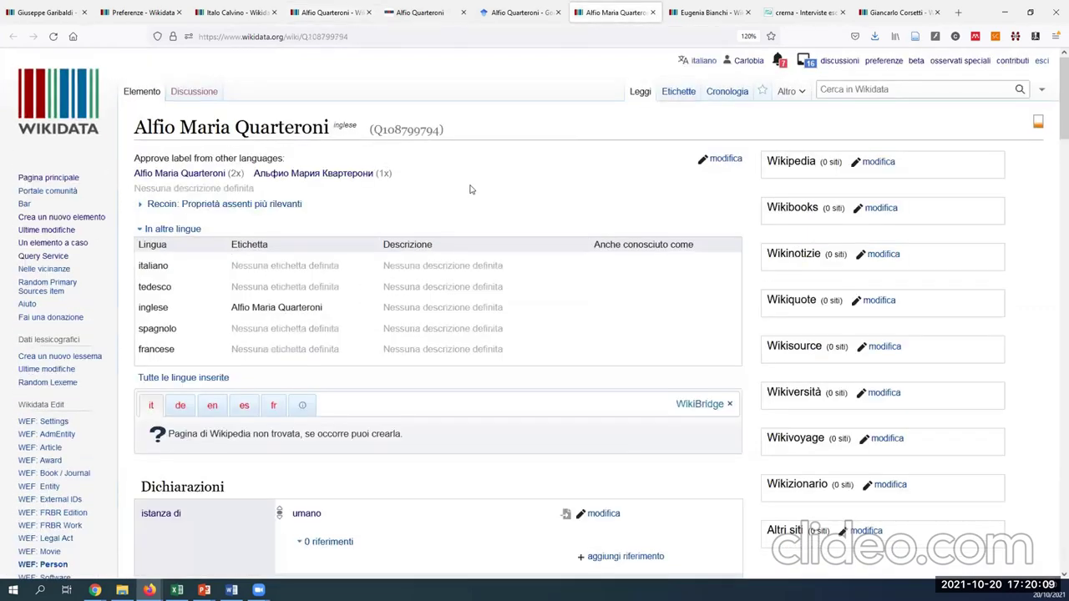
scroll(481, 213, down, 5)
scroll(465, 260, down, 3)
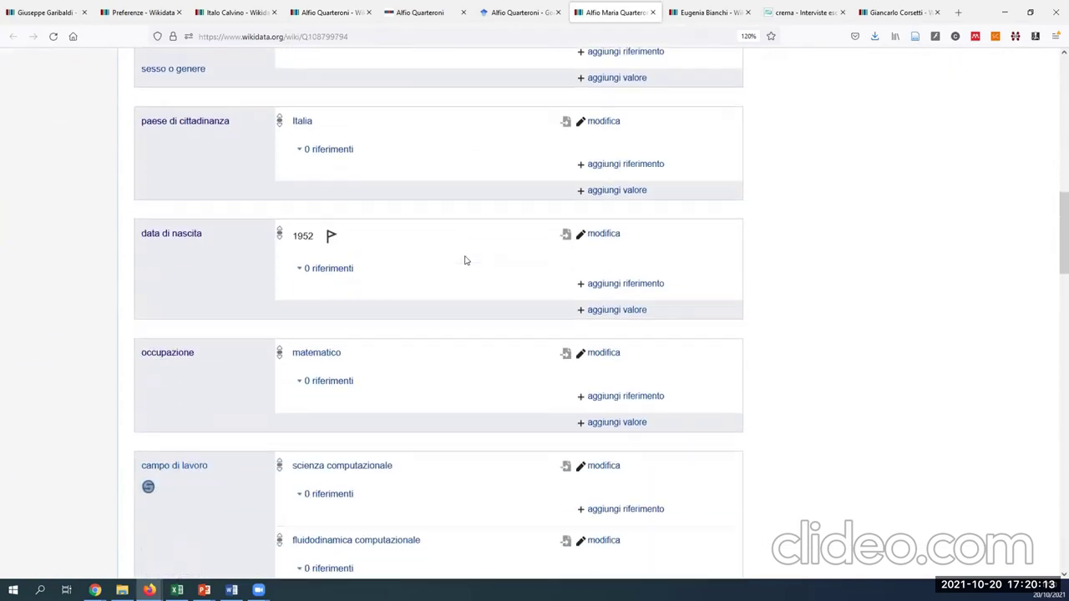
scroll(465, 261, down, 1)
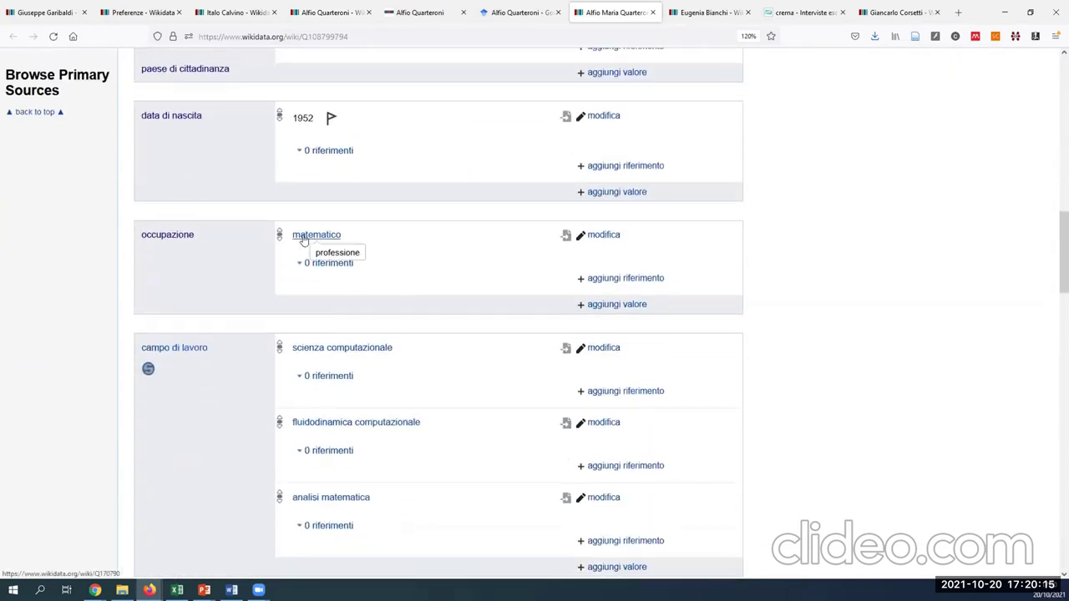
scroll(348, 251, down, 1)
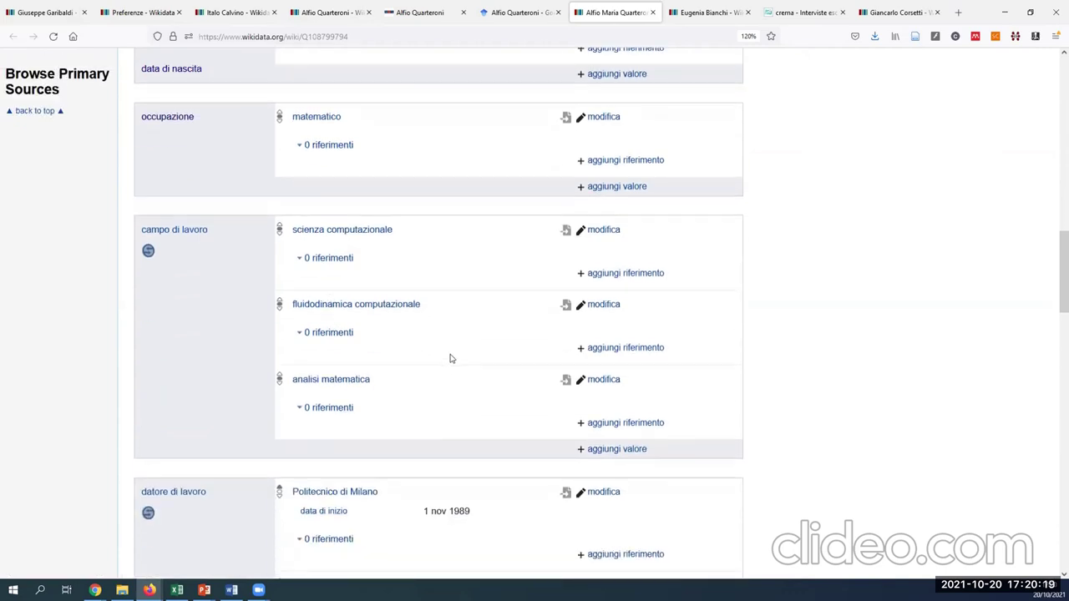
scroll(442, 350, down, 2)
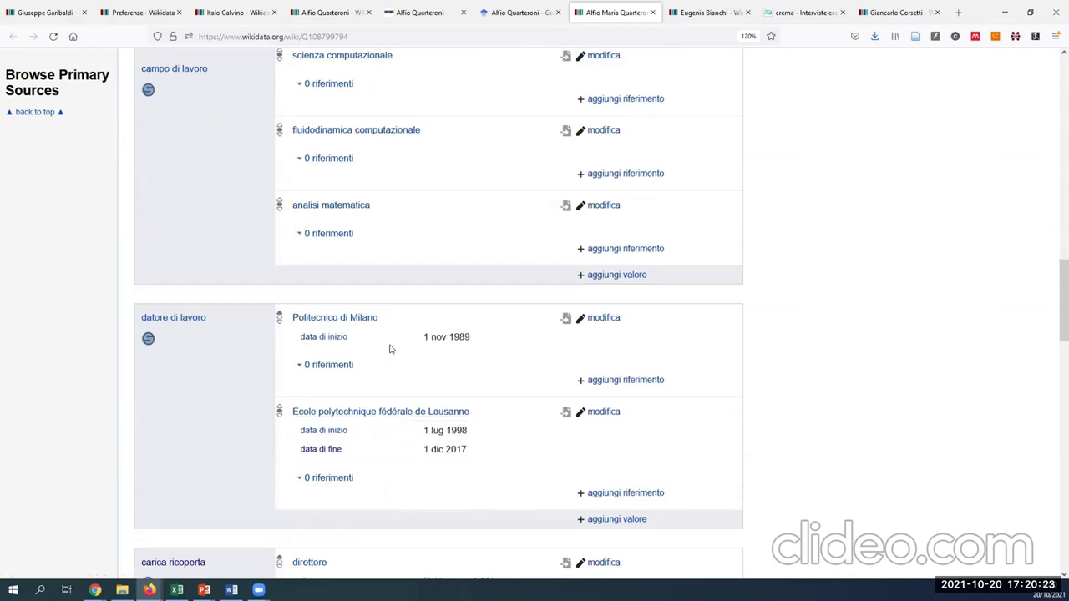
scroll(388, 349, down, 2)
scroll(388, 349, down, 5)
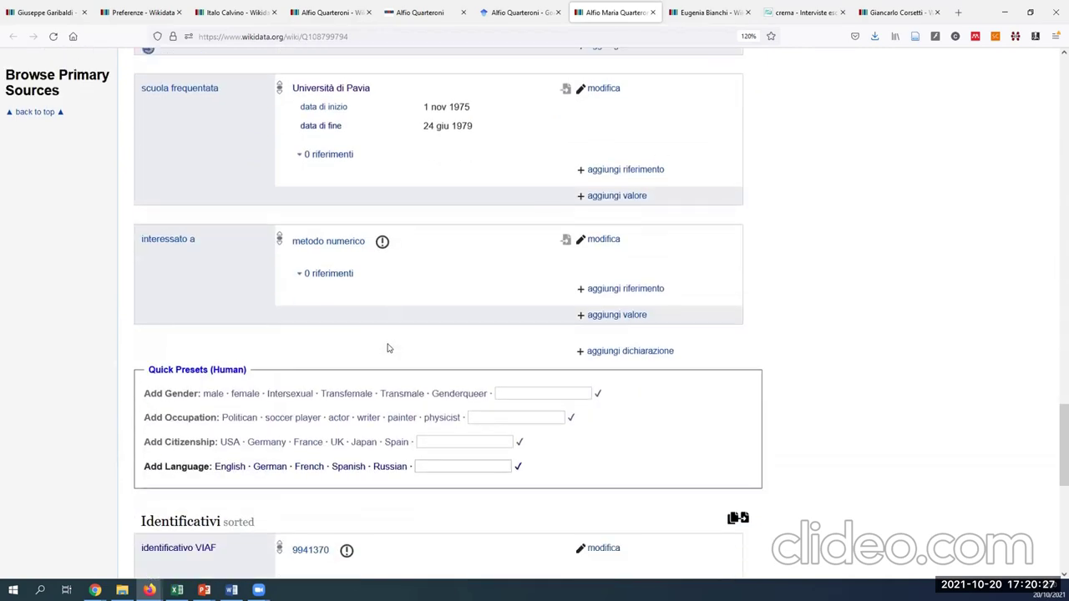
scroll(388, 348, down, 4)
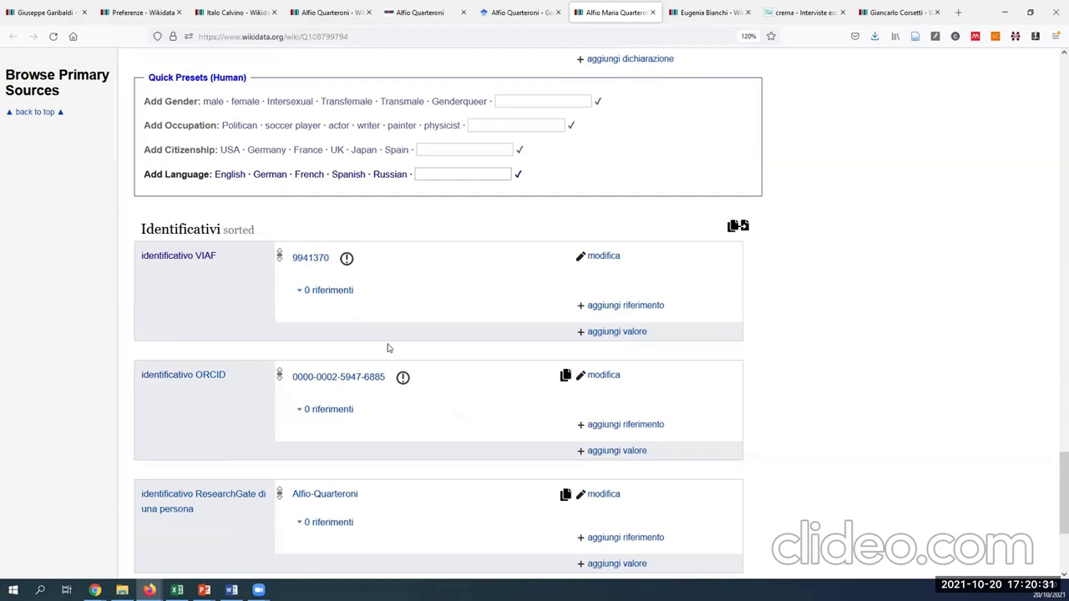
Open the authority record details and the potential problems of the duplicate item's VIAF identifier
click(190, 264)
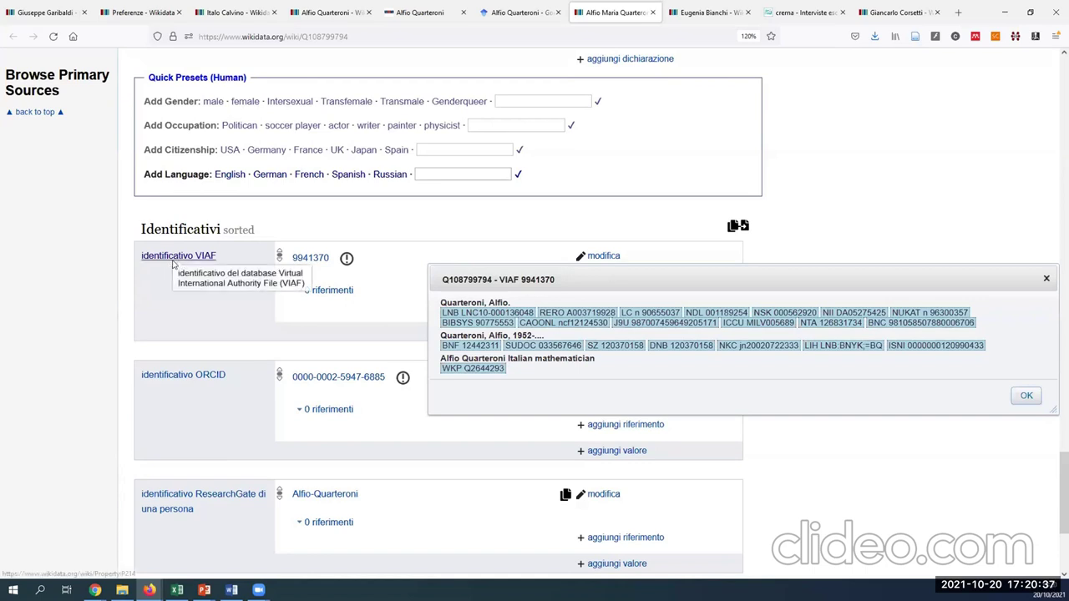
click(346, 259)
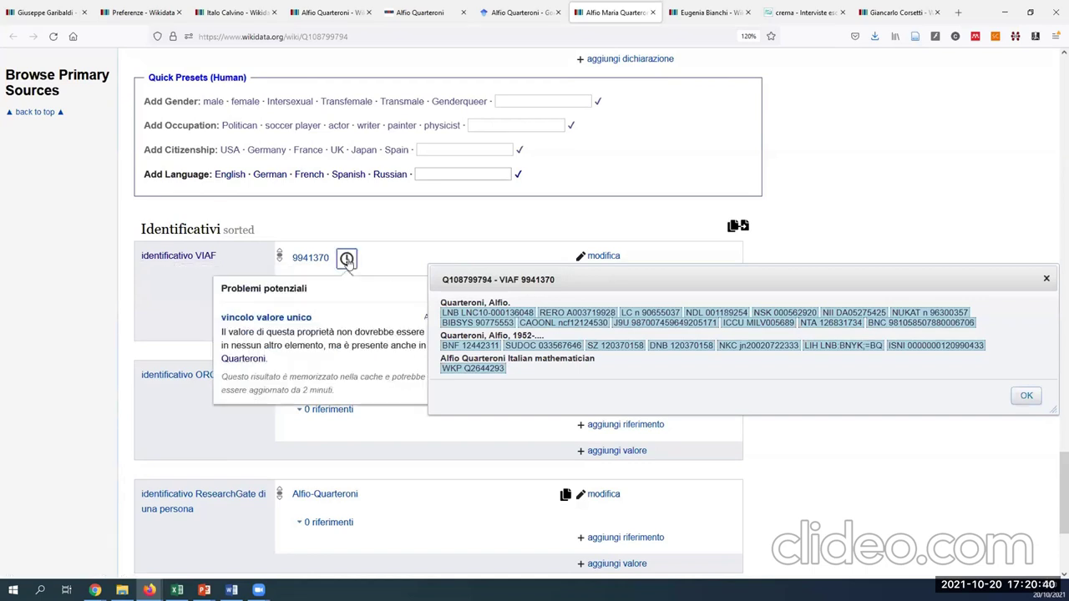
Review the VIAF record details of item Q108799794 and the potential problems of its VIAF and ORCID identifiers
click(1046, 279)
click(345, 261)
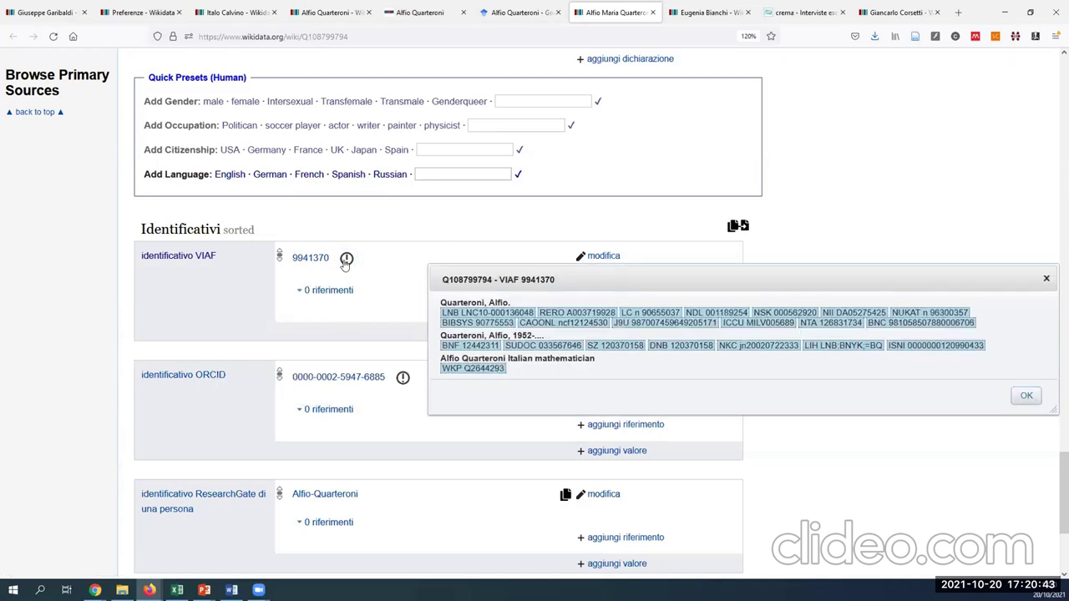
click(347, 259)
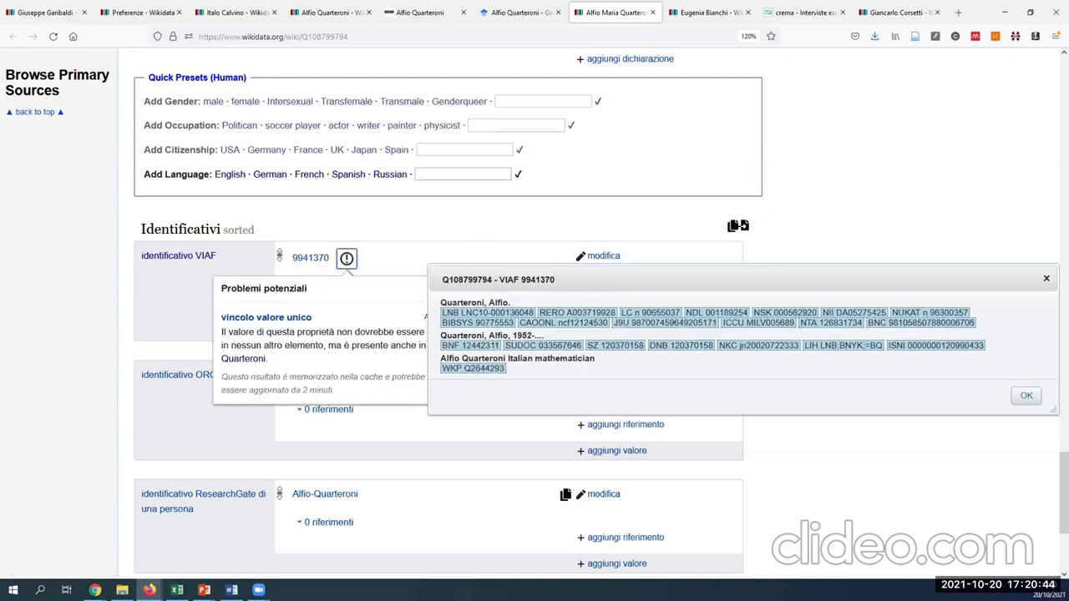
click(1046, 280)
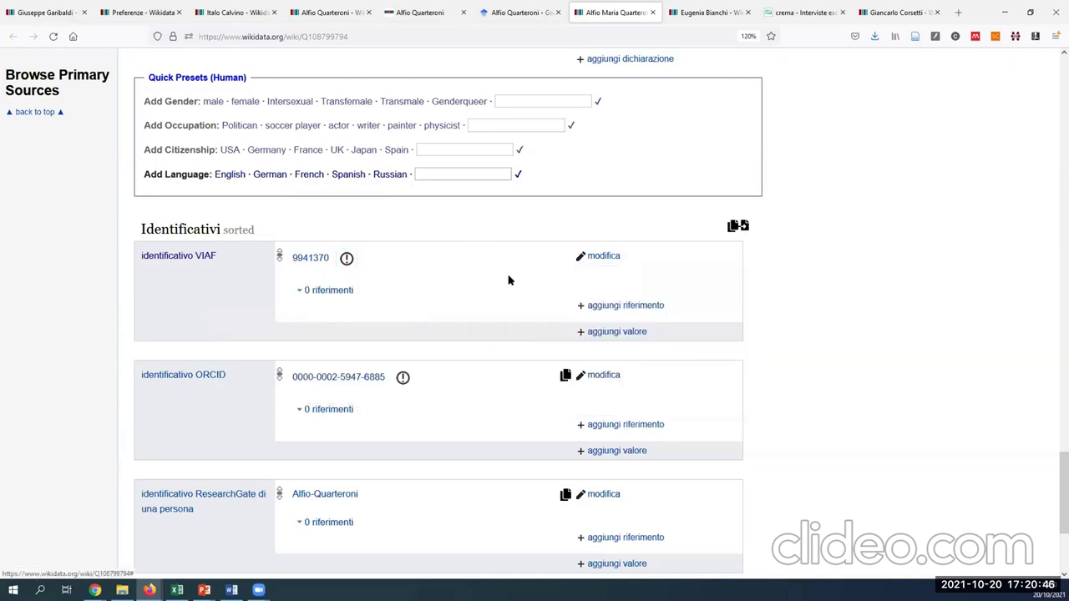
click(346, 260)
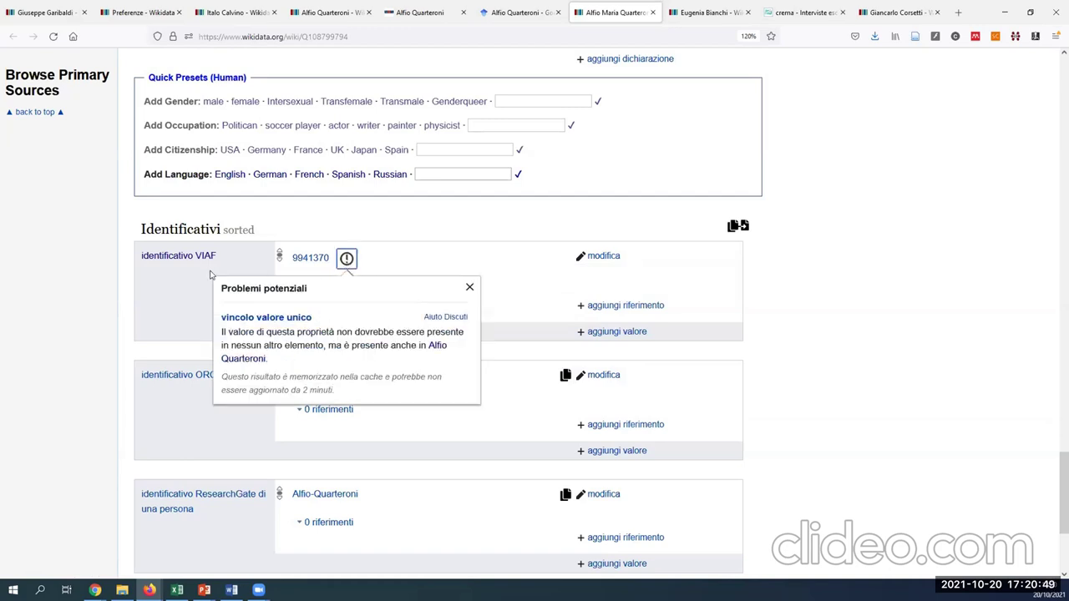
click(309, 260)
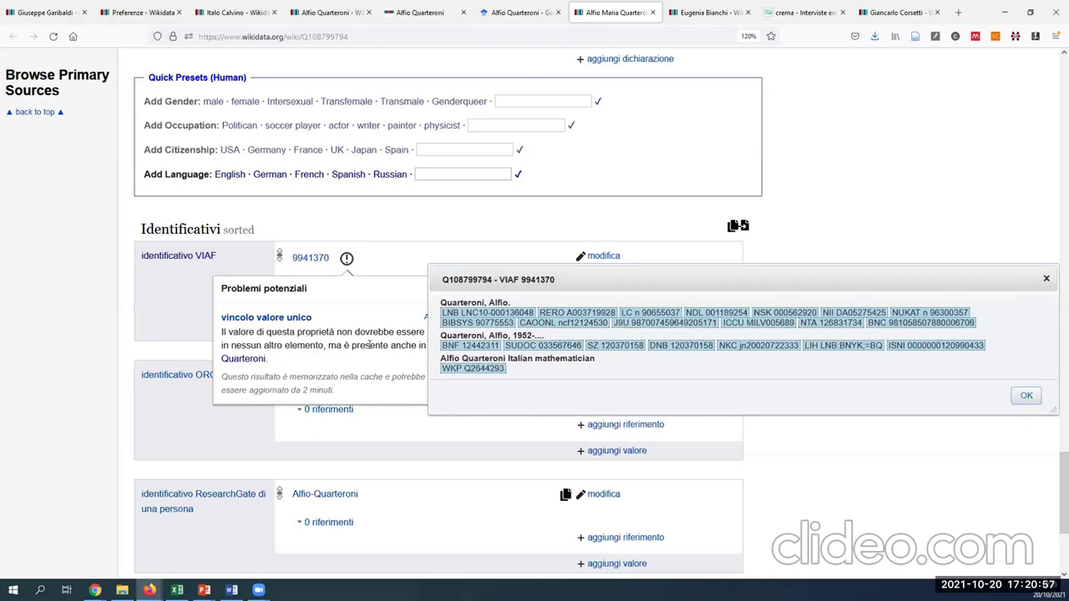
key(Escape)
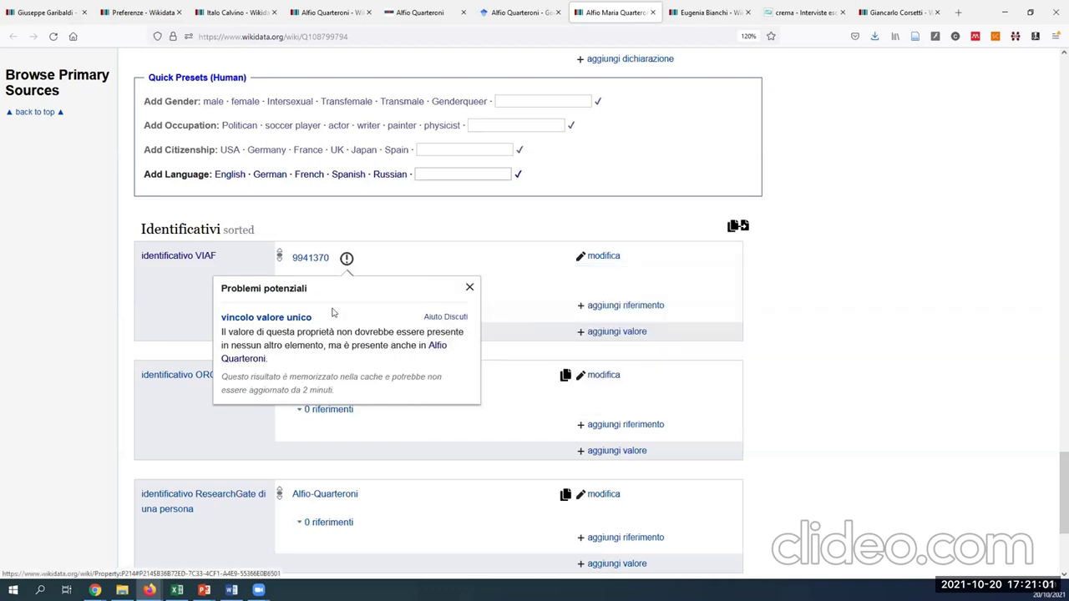
click(470, 287)
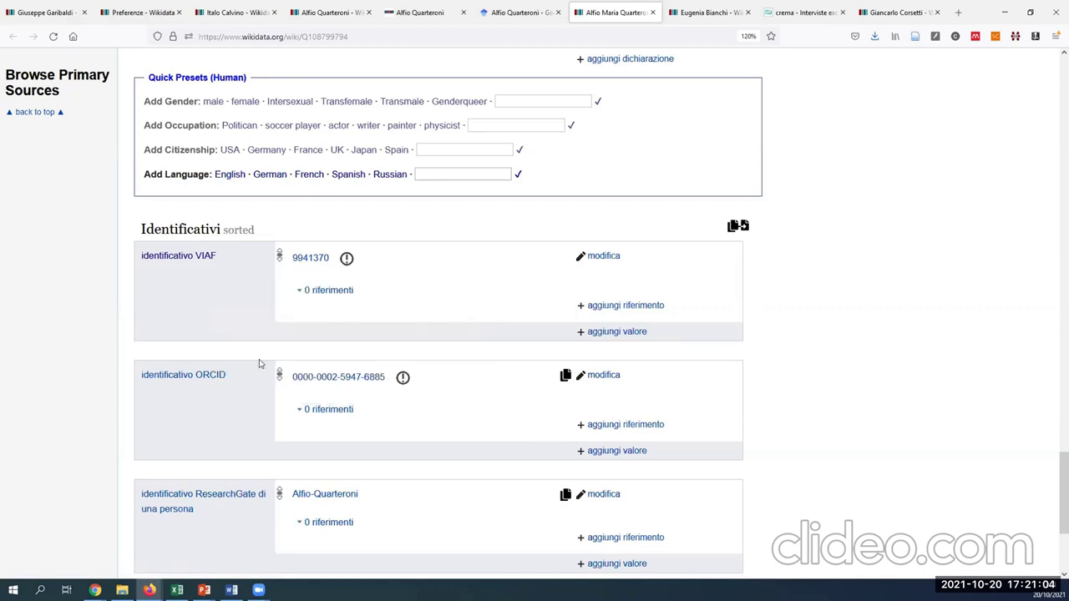
click(403, 379)
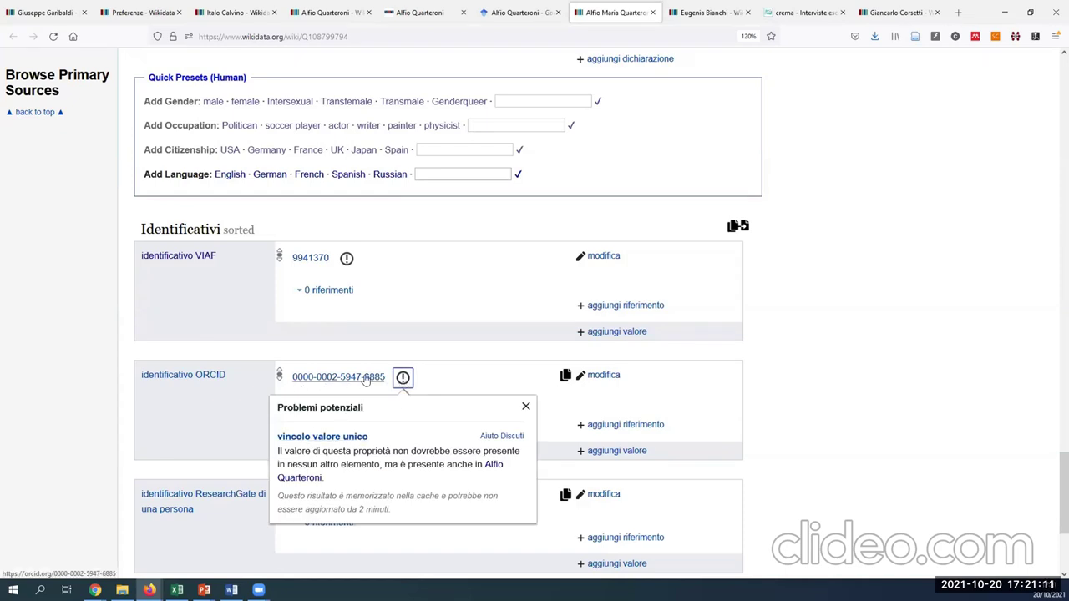
Merge the mathematician's item Q2644293 with its duplicate Q108799794 using the guided merge
click(308, 18)
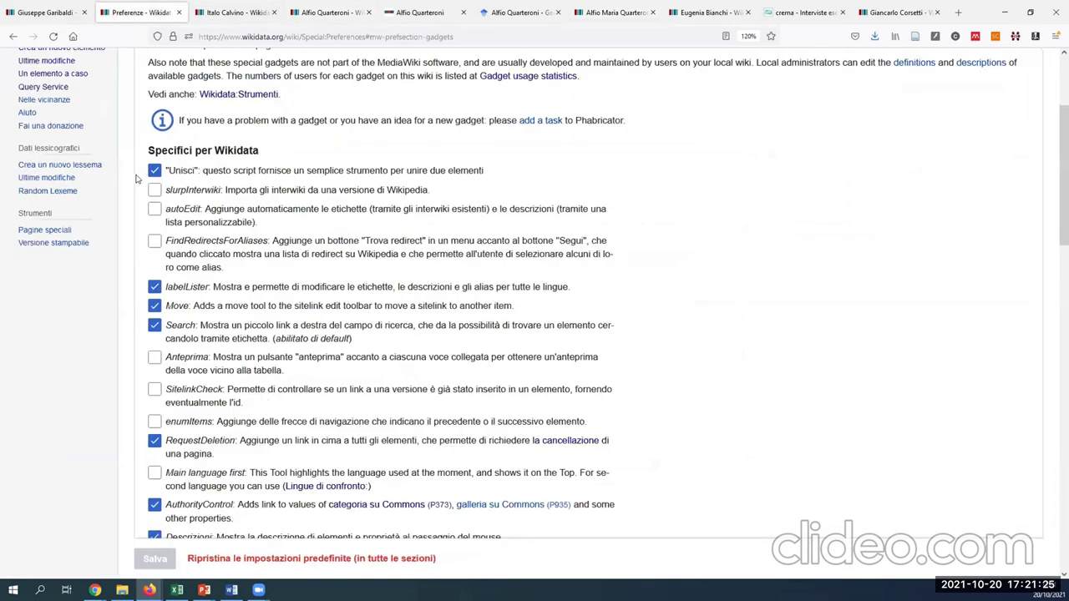
click(134, 13)
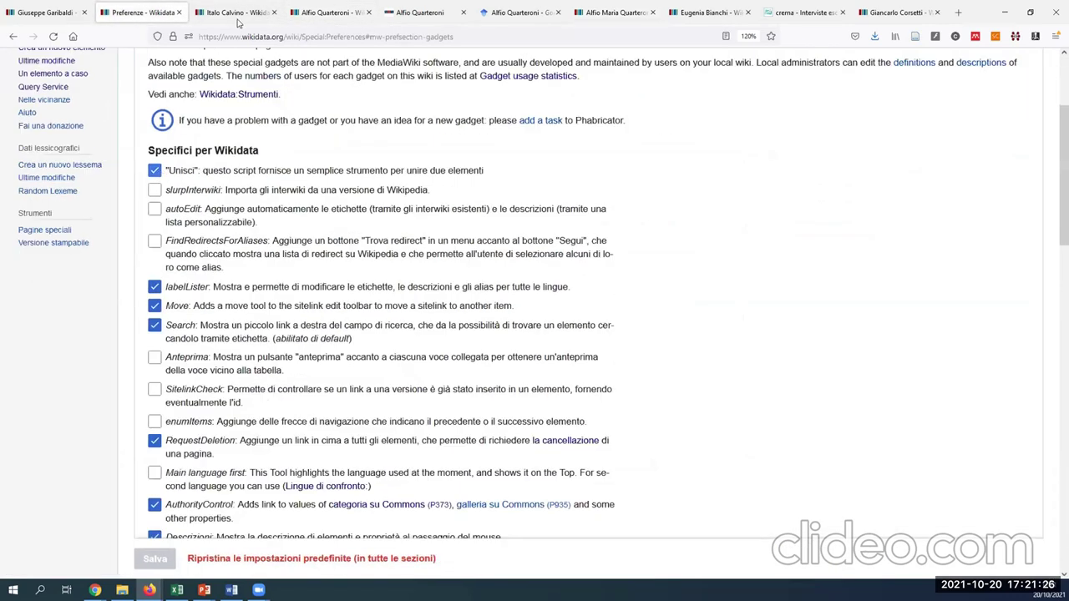
click(326, 14)
mouse_move(790, 92)
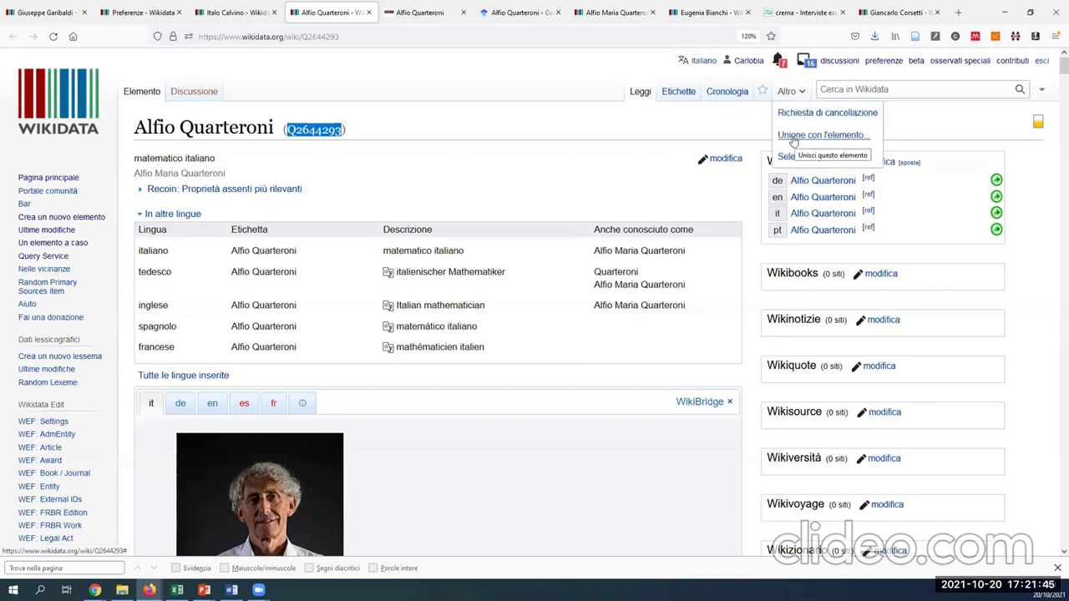
click(793, 138)
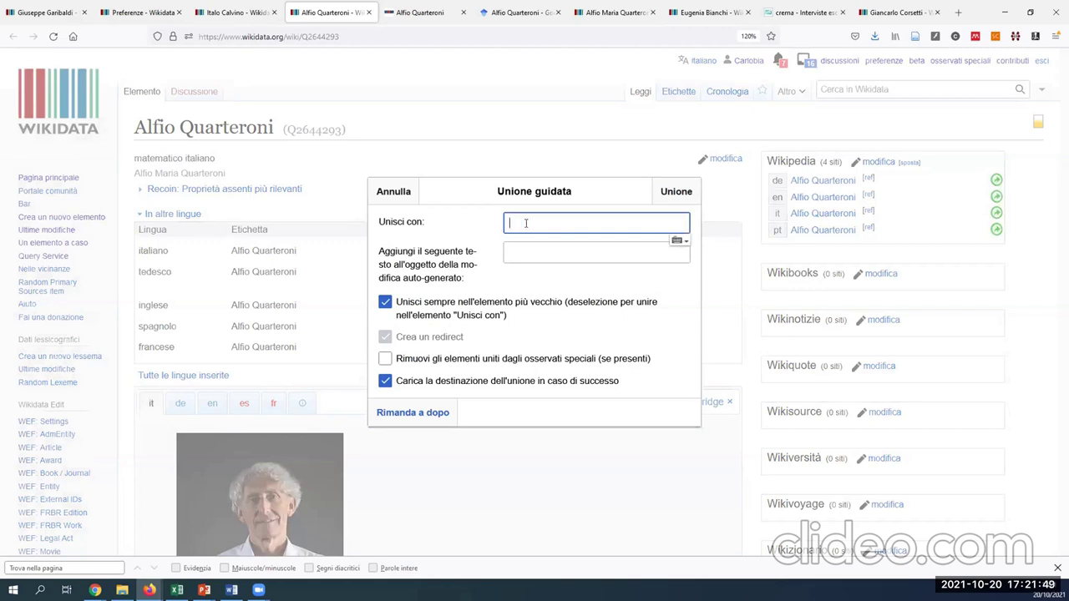
click(605, 13)
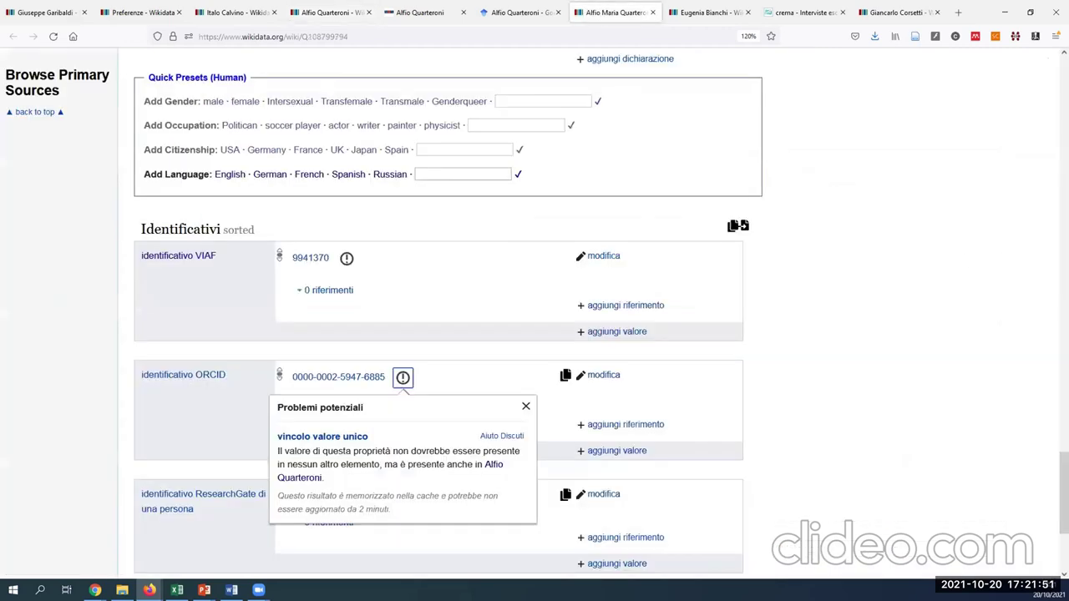
scroll(366, 125, up, 15)
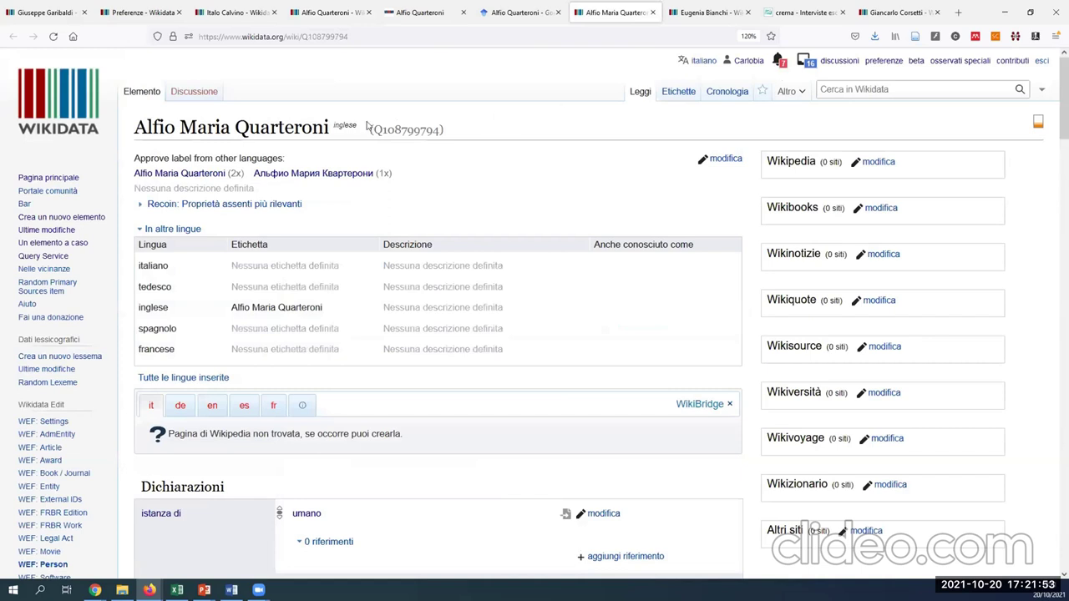
drag(373, 130, 435, 130)
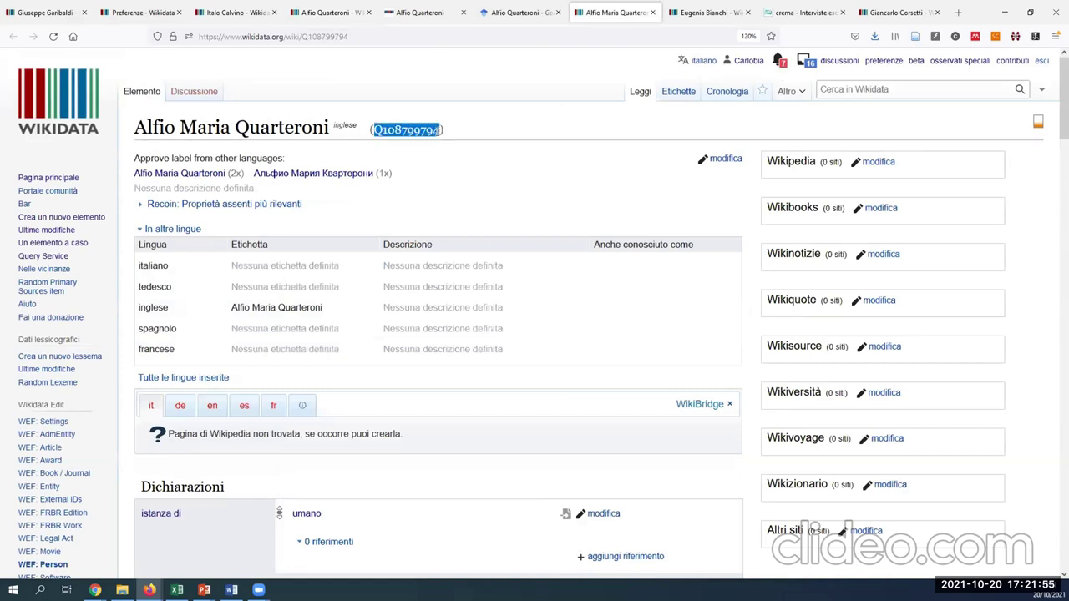
click(326, 14)
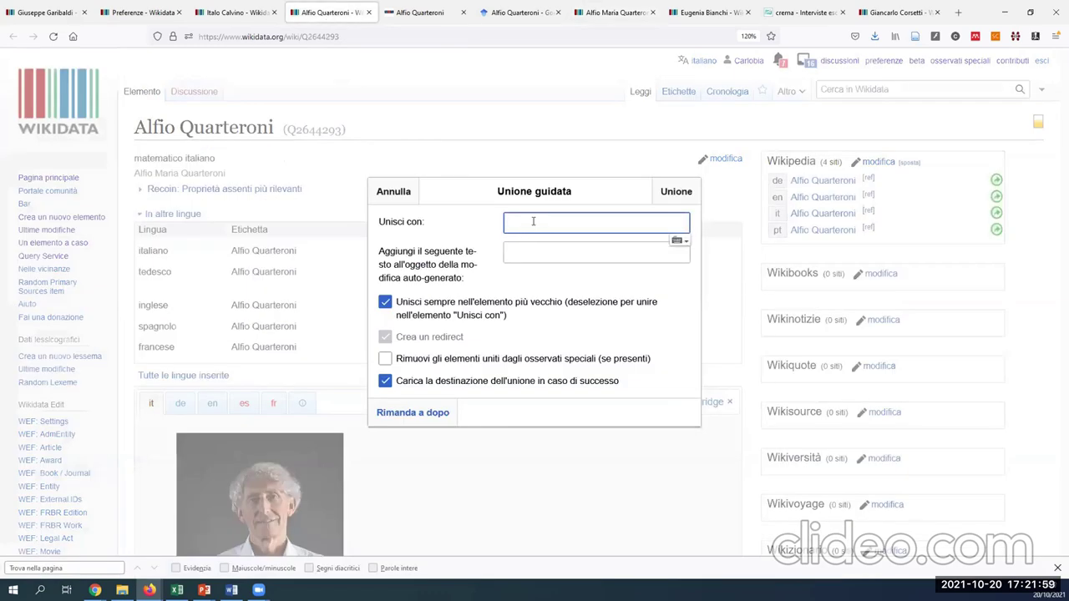
text(Q108799794)
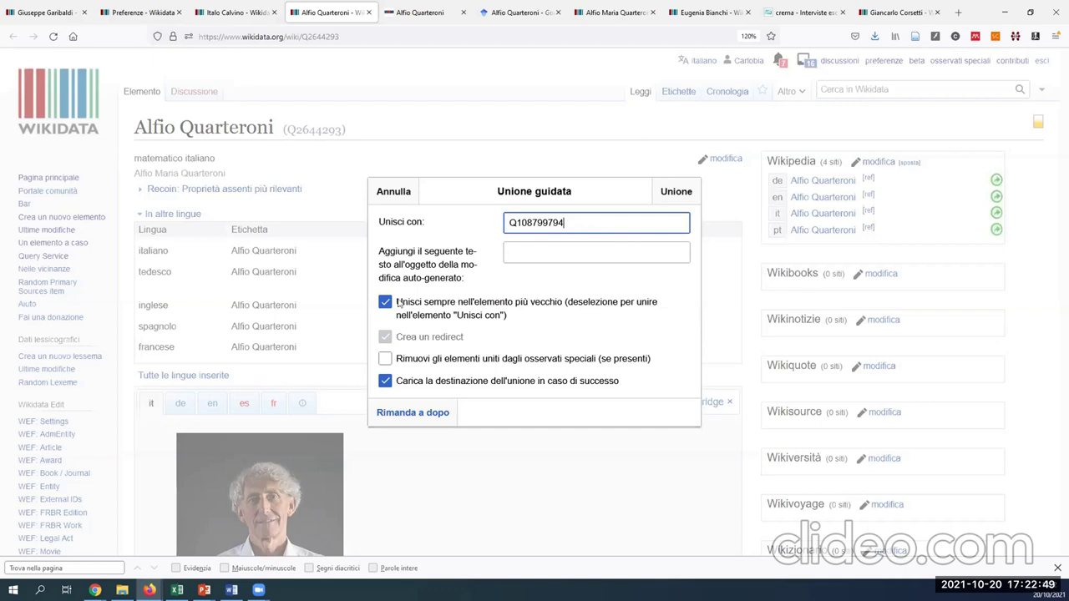
click(673, 193)
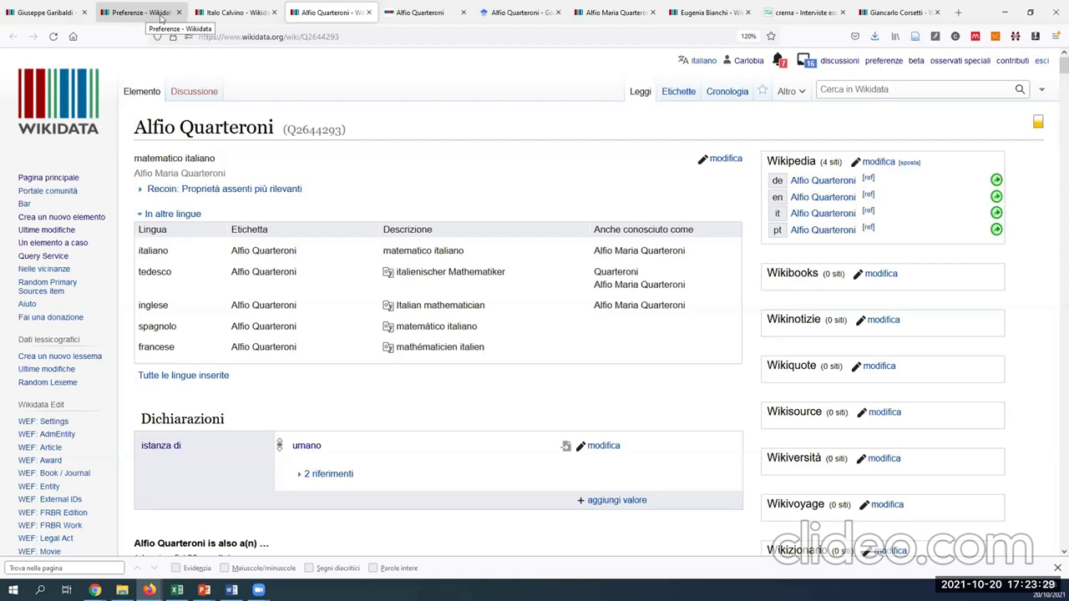
Revisit the duplicate item's page, the "Unisci" gadget preference and the additional actions of item Q2644293
click(607, 12)
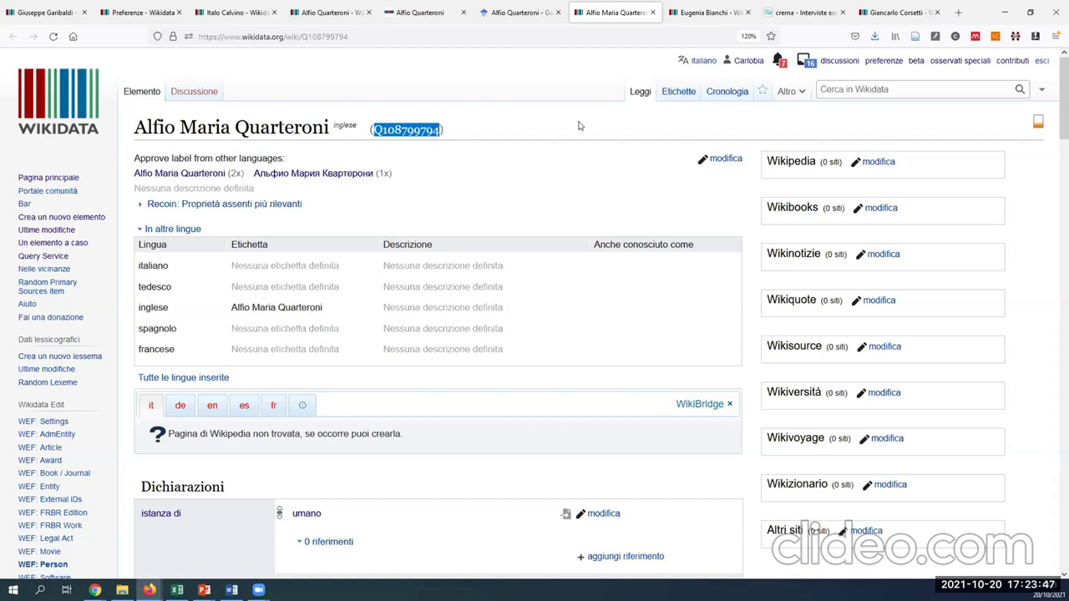
click(137, 13)
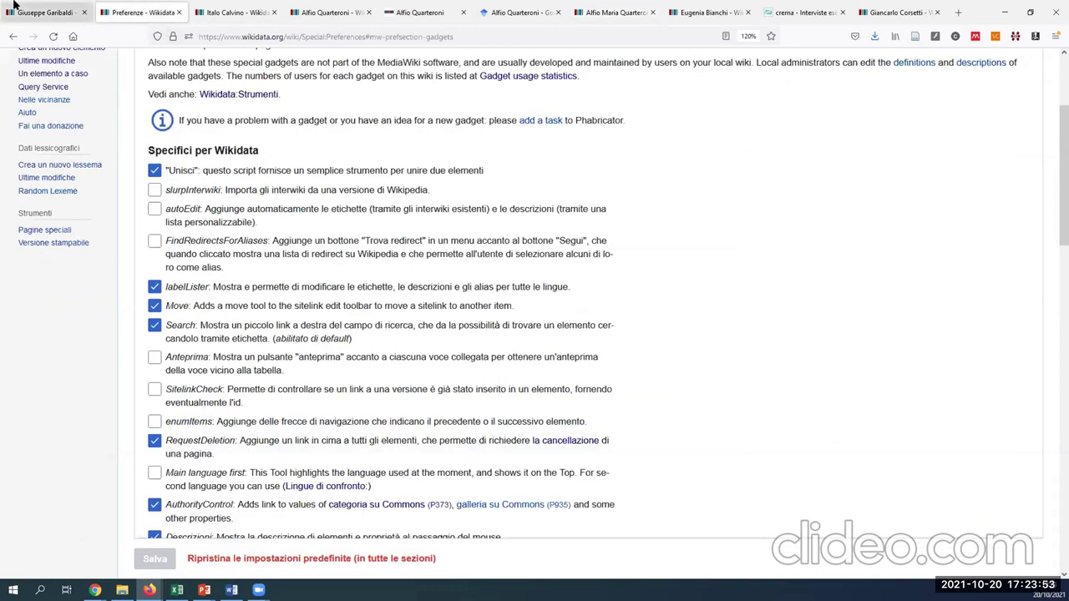
click(343, 15)
mouse_move(785, 93)
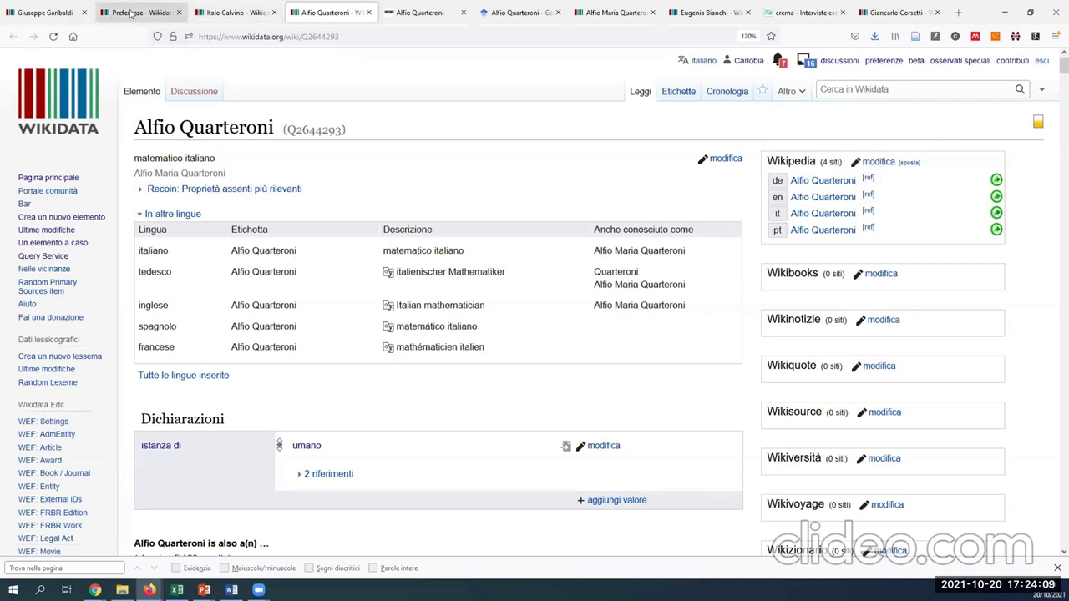
Look through the Wikidata-specific gadgets in the preferences, from RequestDeletion and KeyShortcuts down to relateditems
click(131, 13)
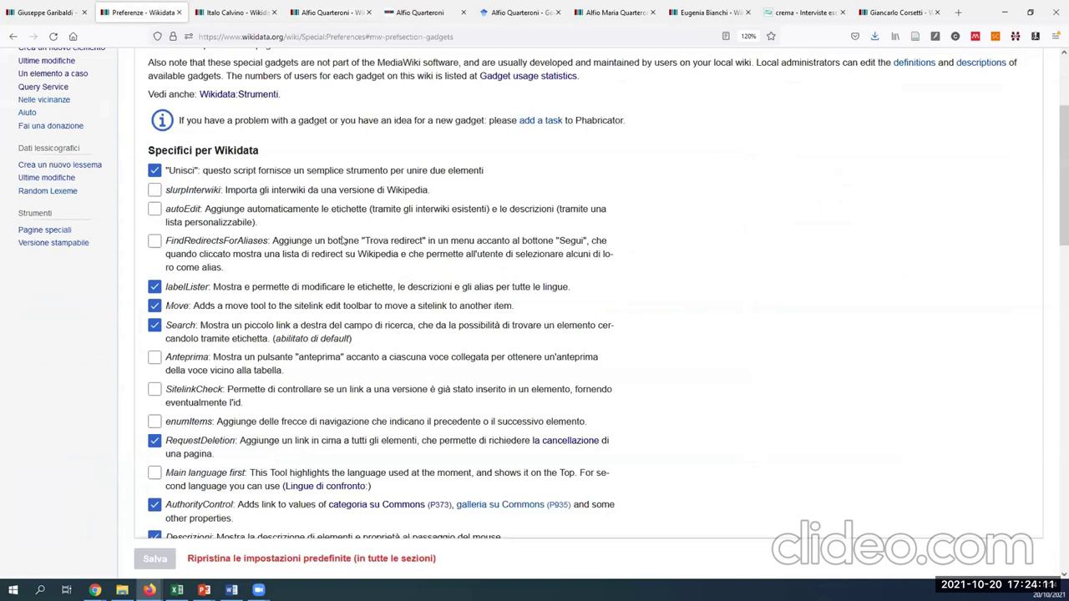
scroll(284, 259, down, 1)
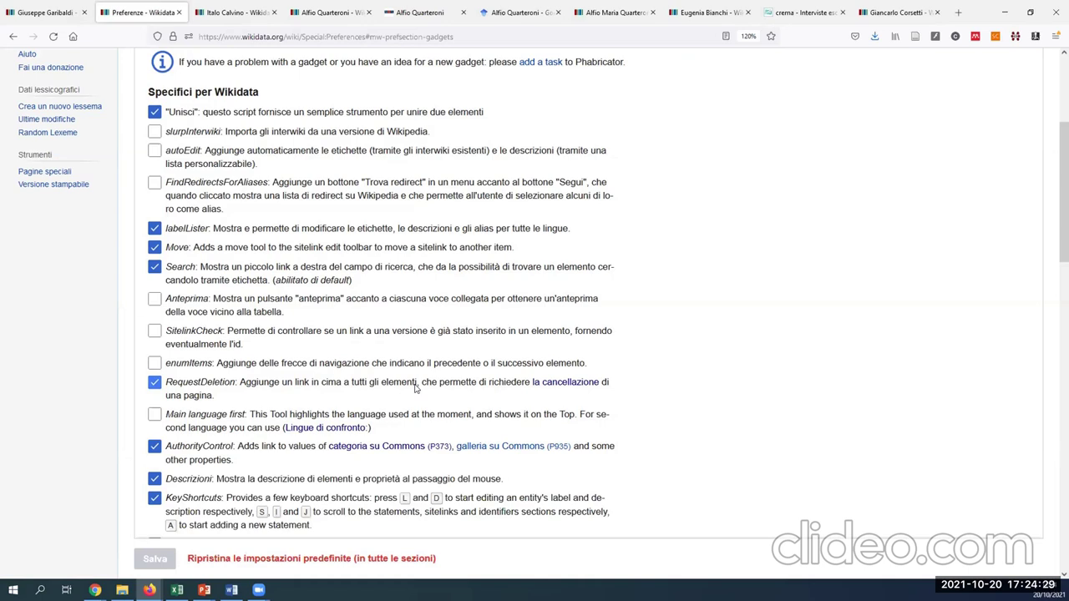
scroll(299, 357, down, 3)
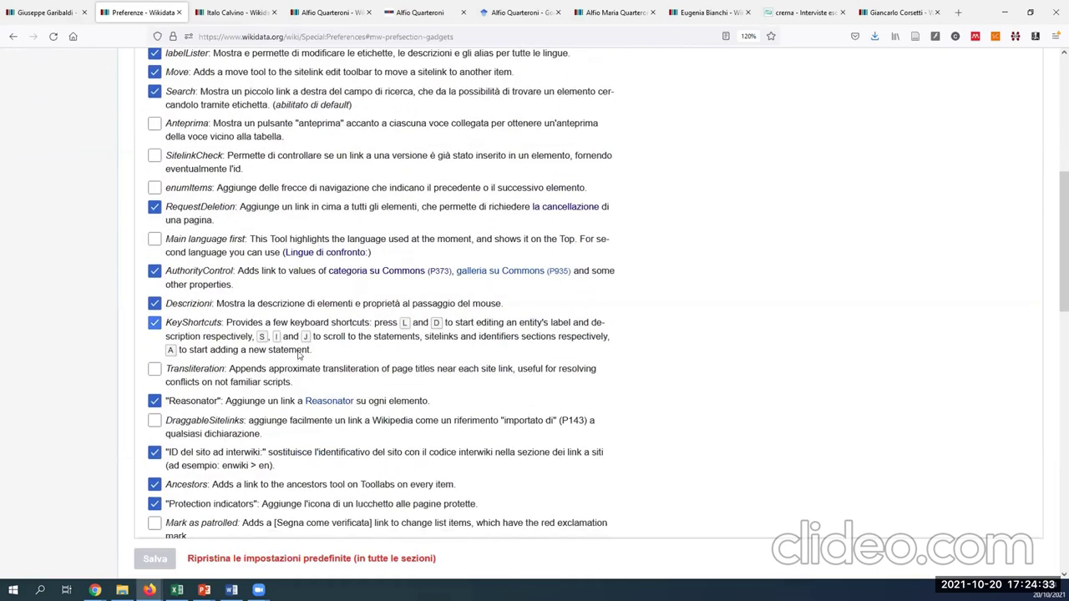
scroll(299, 355, down, 4)
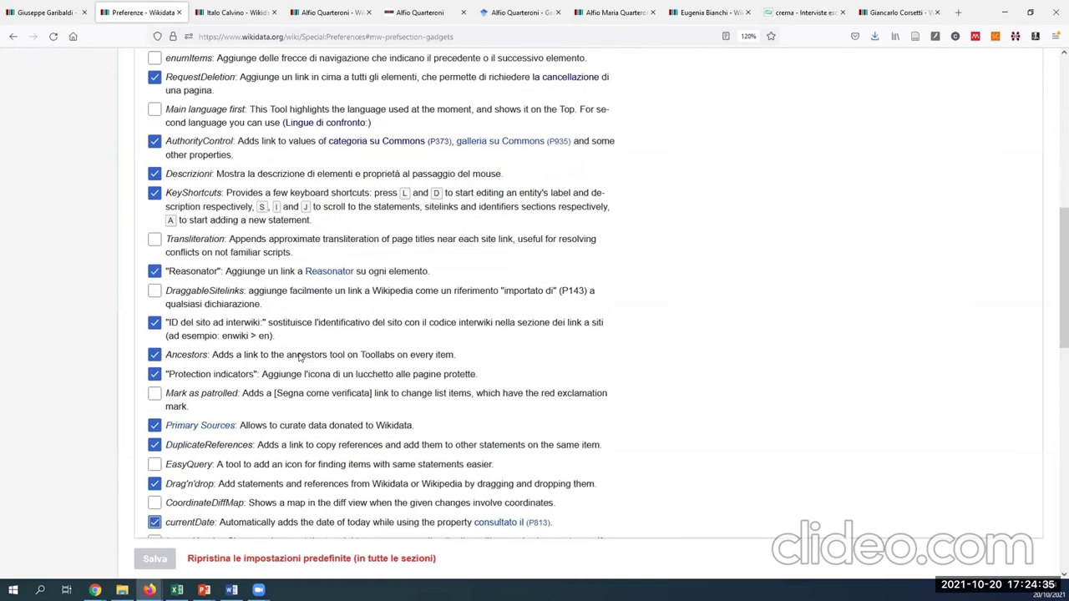
scroll(299, 357, down, 2)
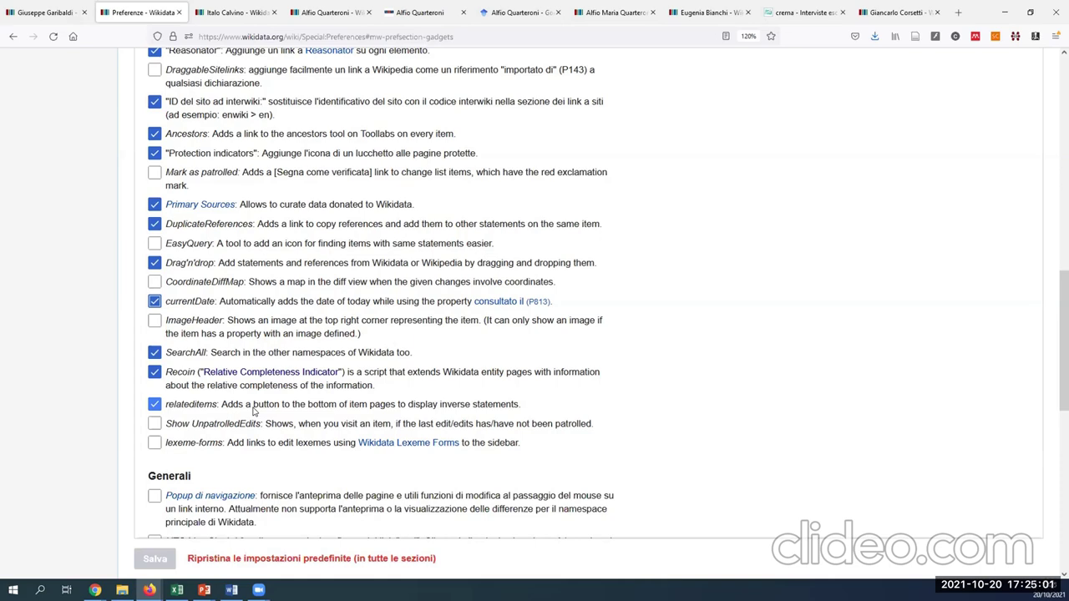
Look through the statements of the Italo Calvino item down to its notable works ("opere rilevanti")
click(228, 14)
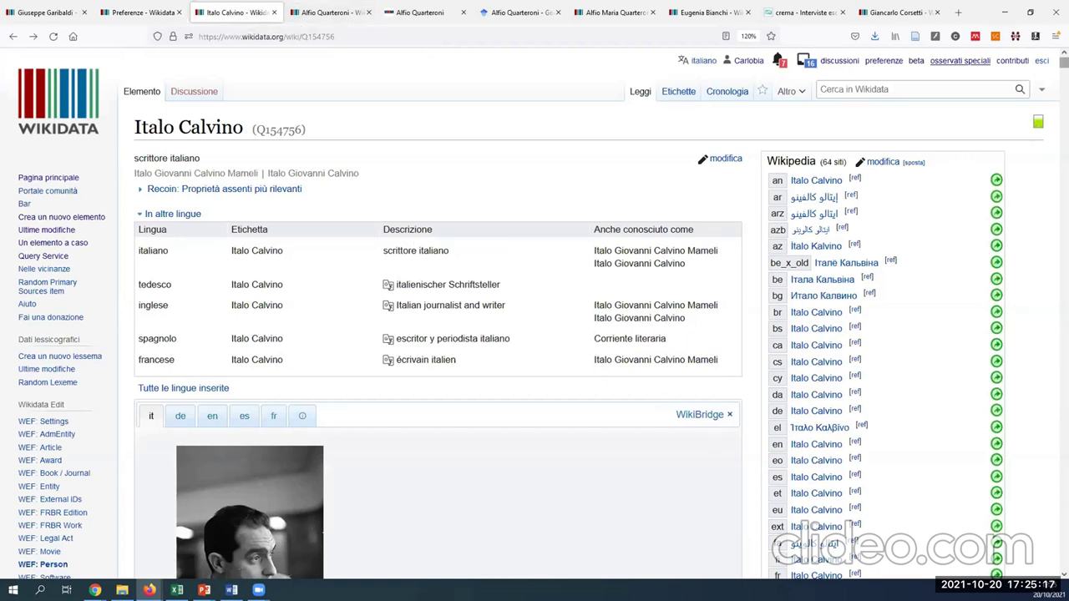
scroll(148, 202, down, 15)
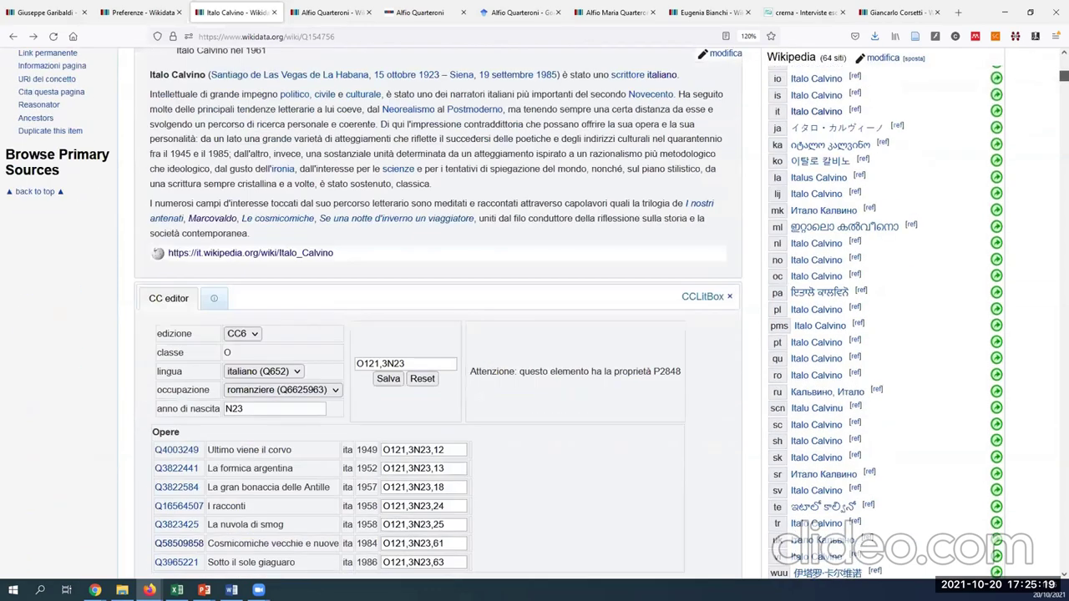
scroll(438, 315, down, 20)
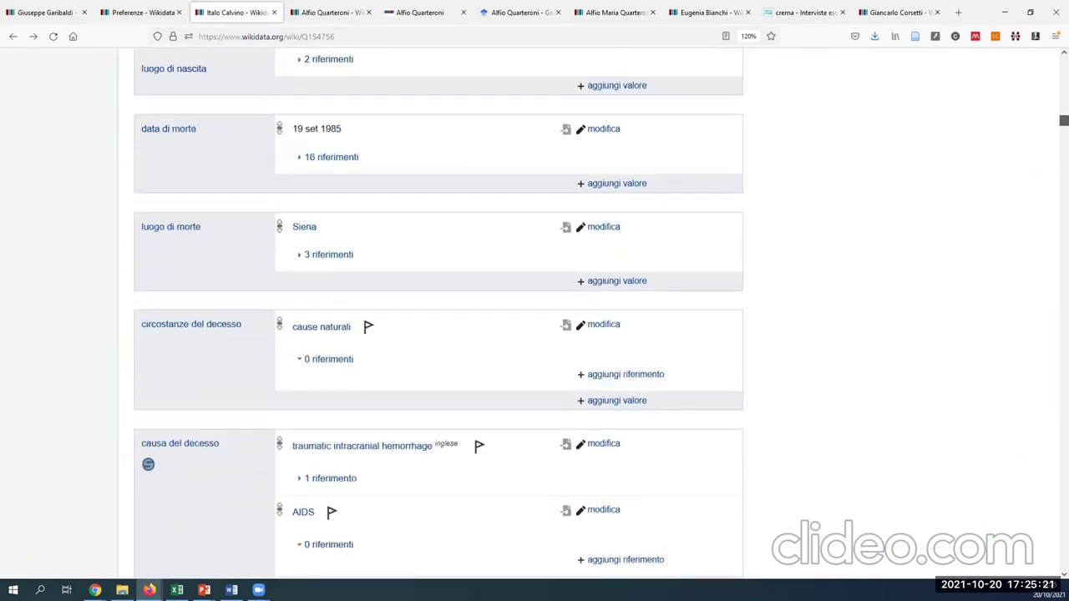
scroll(438, 315, down, 15)
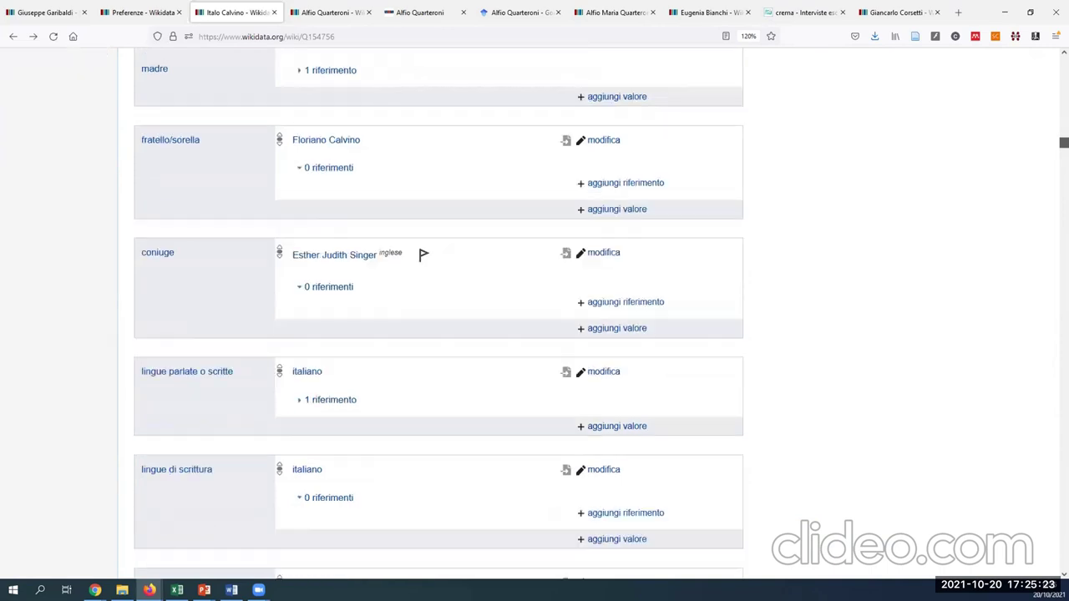
scroll(438, 314, down, 15)
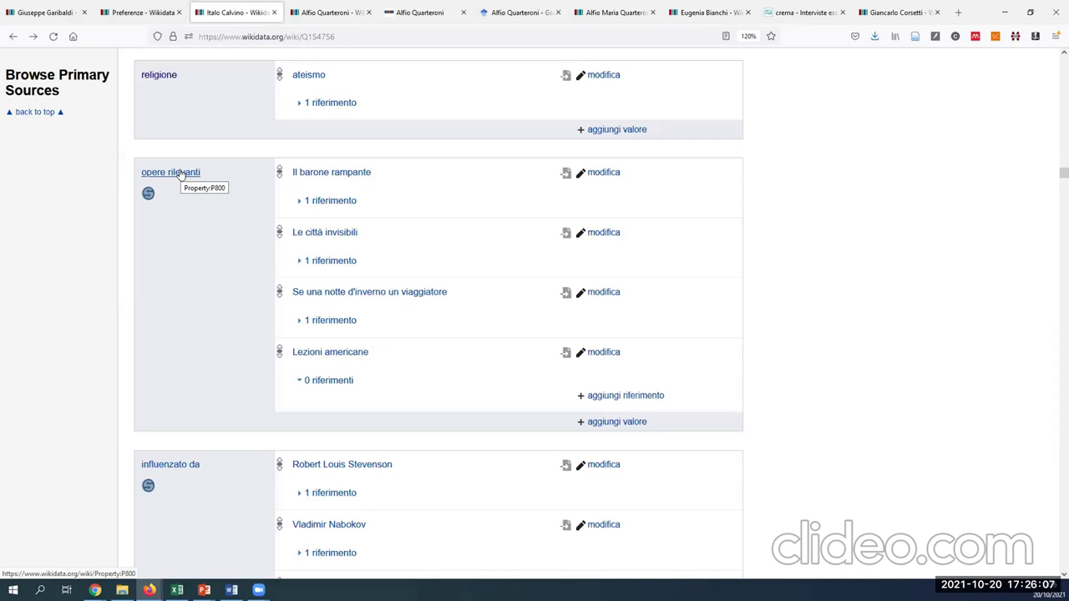
Show the derived statements of the Italo Calvino item and examine them down to the "è autore di" works
drag(1064, 173, 933, 510)
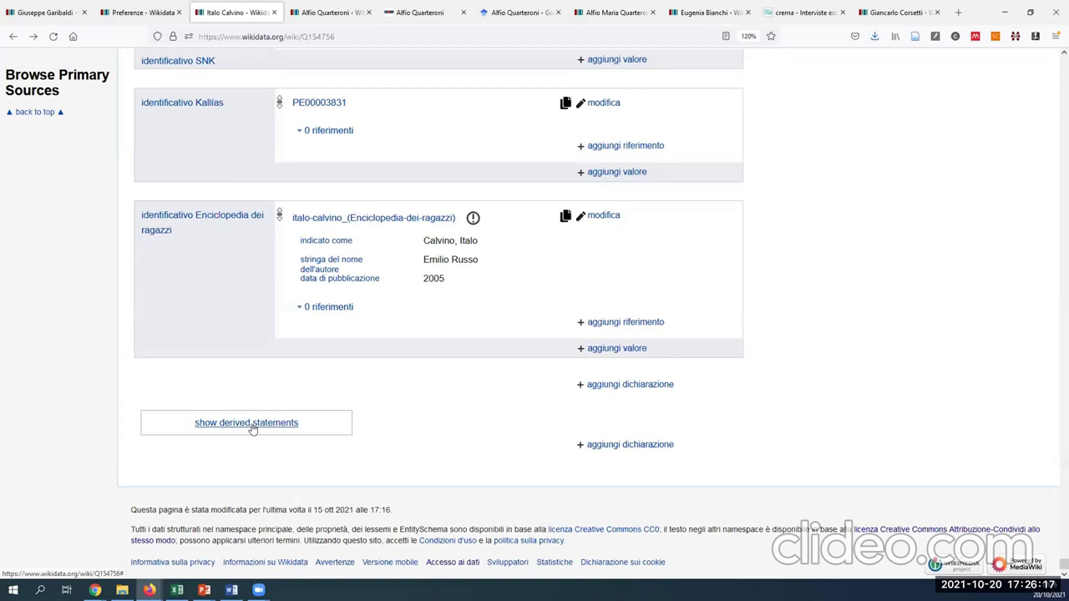
click(253, 427)
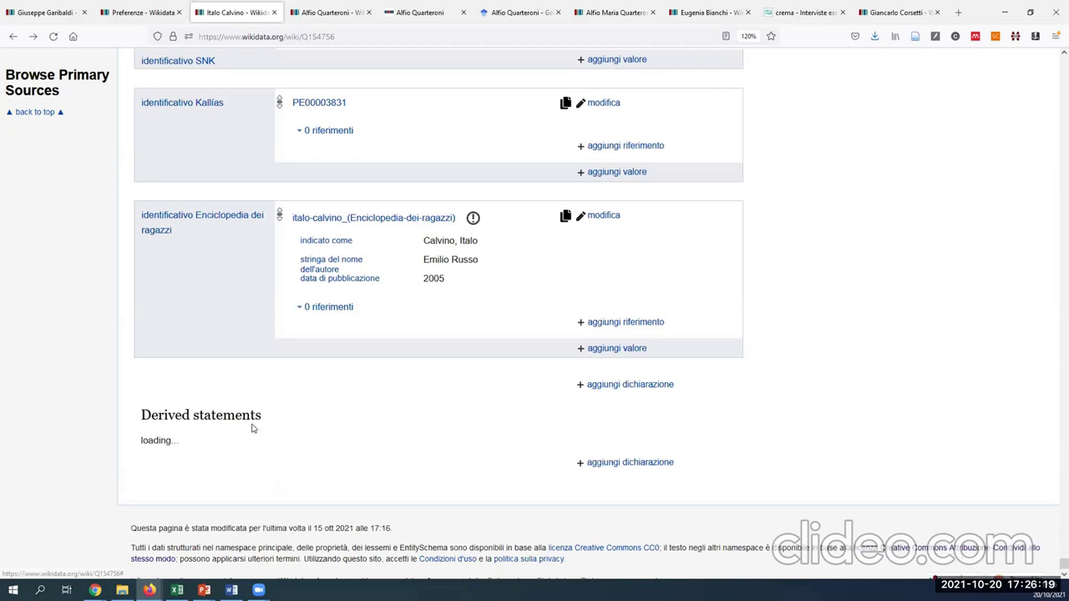
scroll(376, 379, down, 3)
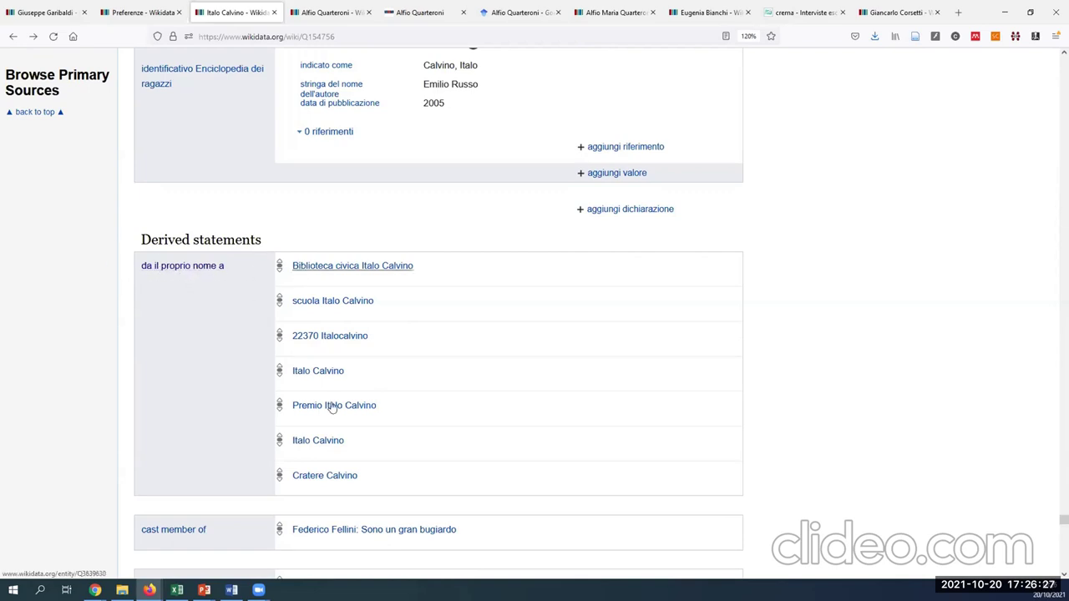
scroll(172, 349, down, 2)
scroll(89, 322, down, 8)
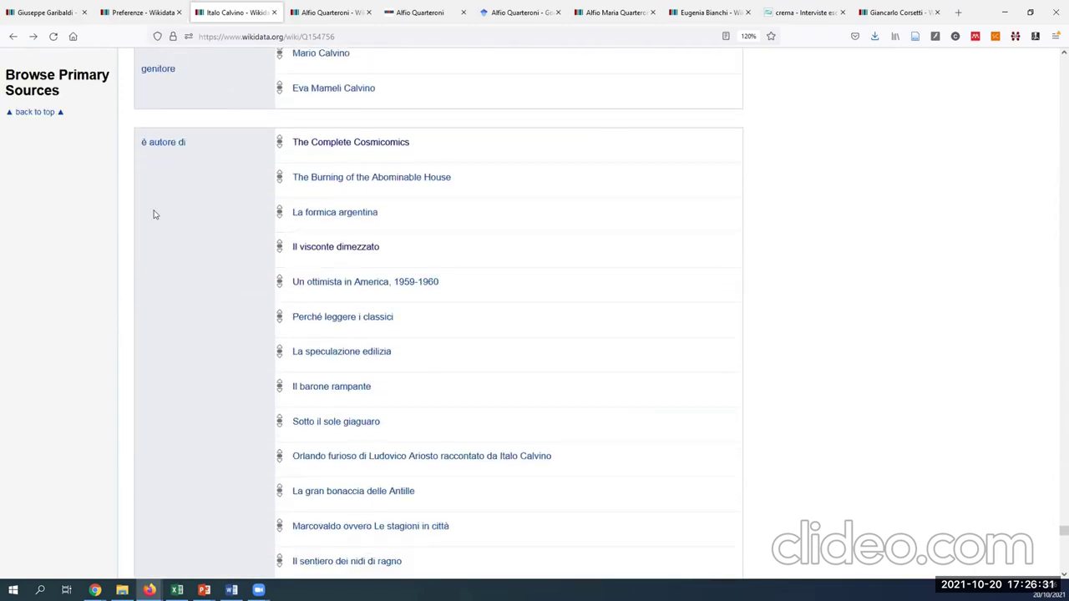
Look through the remaining "è autore di" works in Italo Calvino's derived statements, and return to the beginning of the item
scroll(153, 221, down, 4)
scroll(153, 230, down, 5)
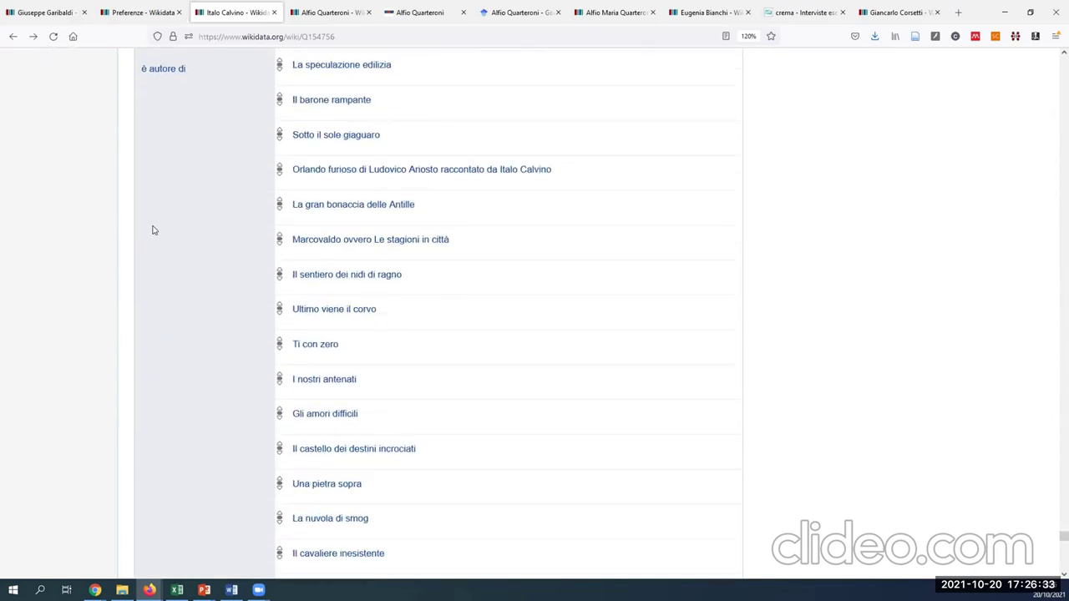
scroll(153, 230, down, 7)
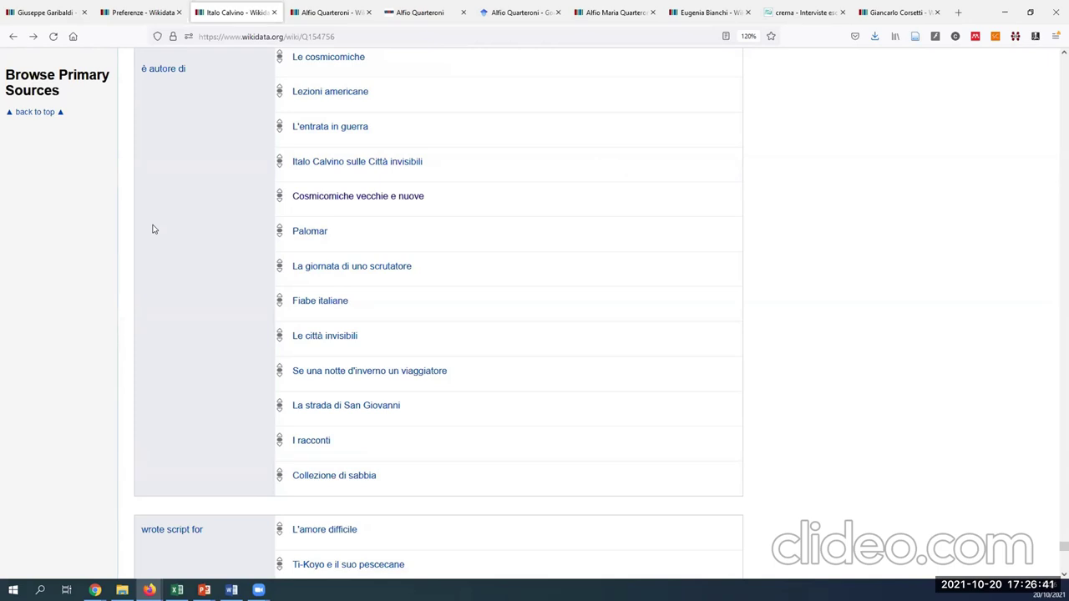
scroll(157, 242, up, 3)
scroll(157, 243, up, 12)
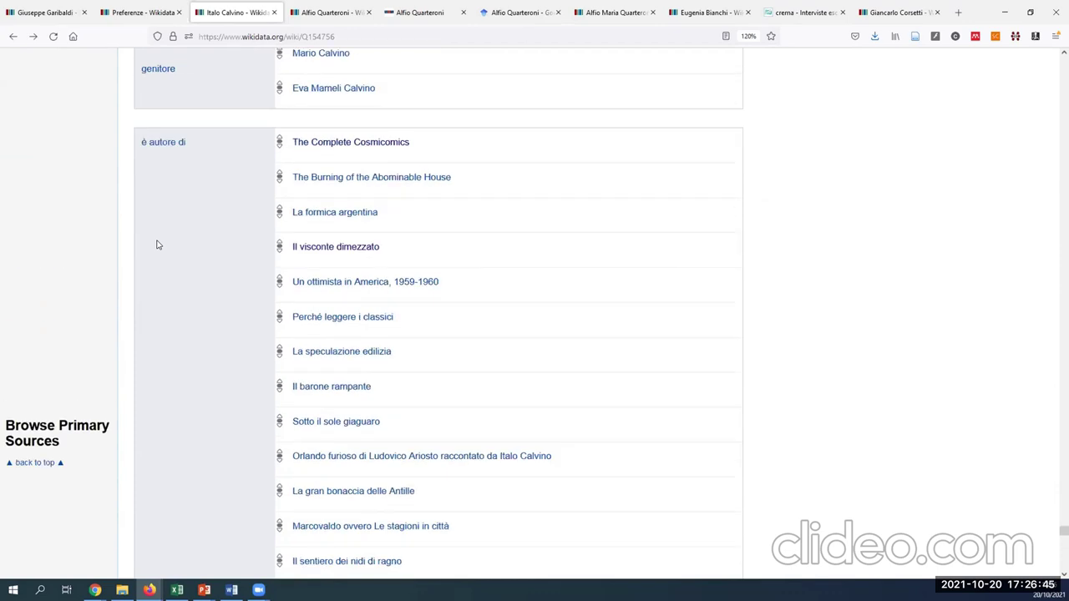
scroll(157, 244, up, 12)
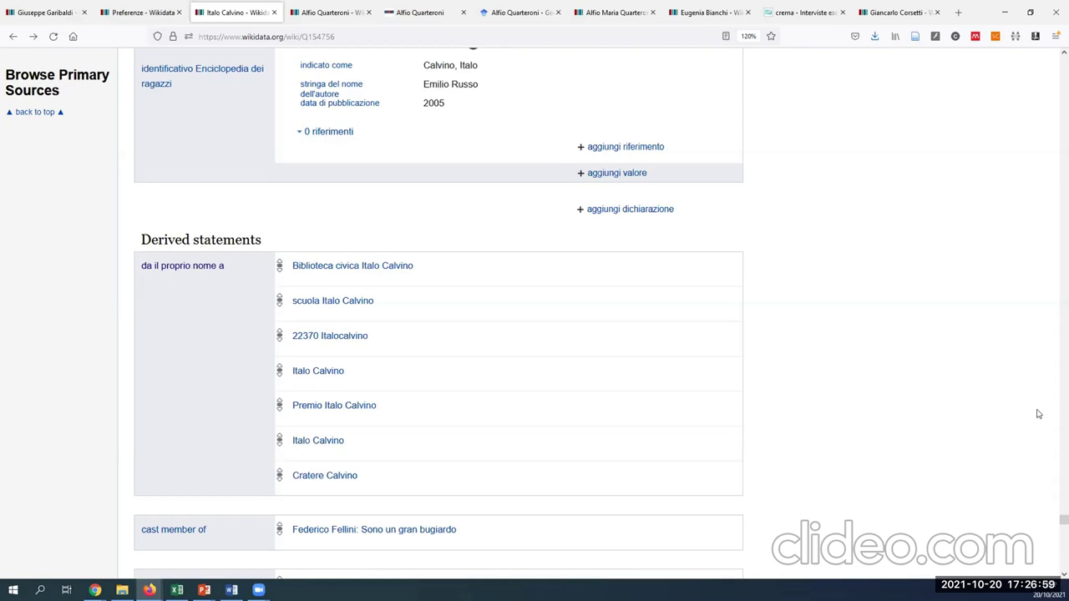
drag(1063, 519, 1040, 103)
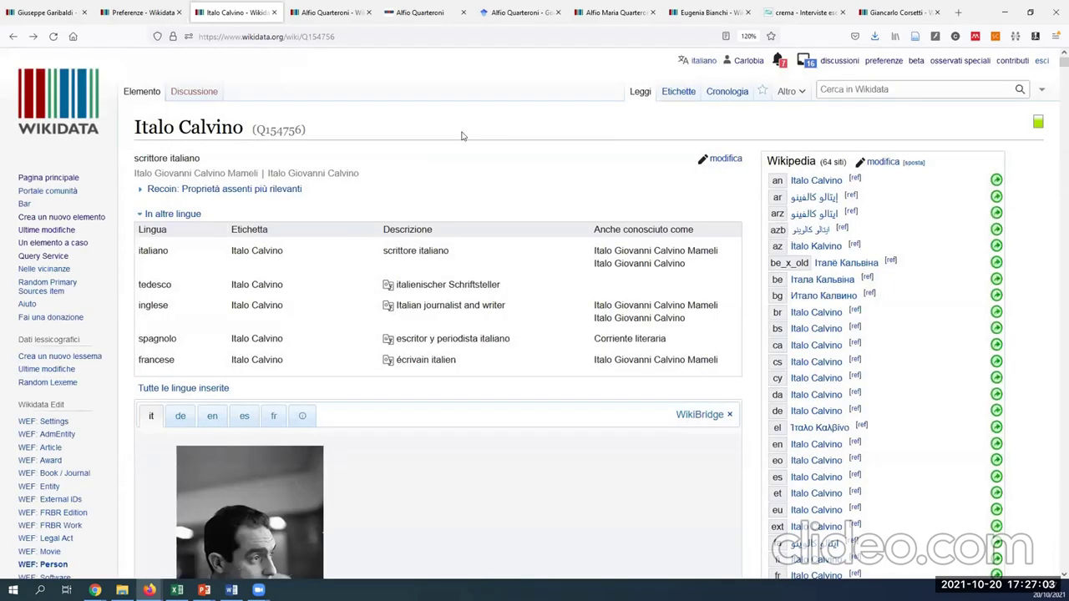
Review the Recoin gadget in the preferences and compare the completeness indicators of the Italo Calvino item and item Q2644293
click(132, 17)
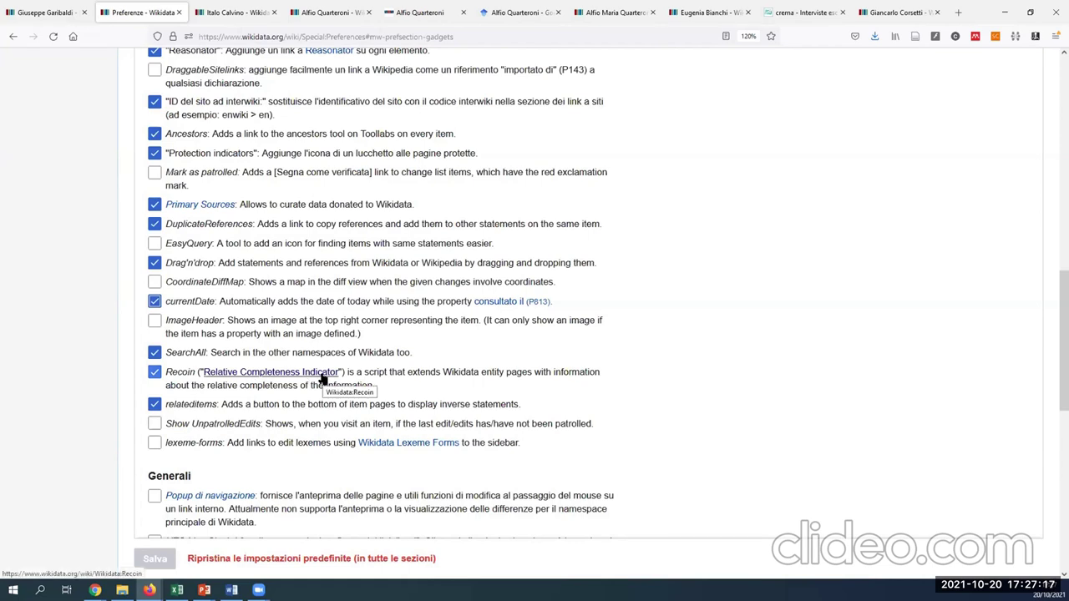
click(226, 13)
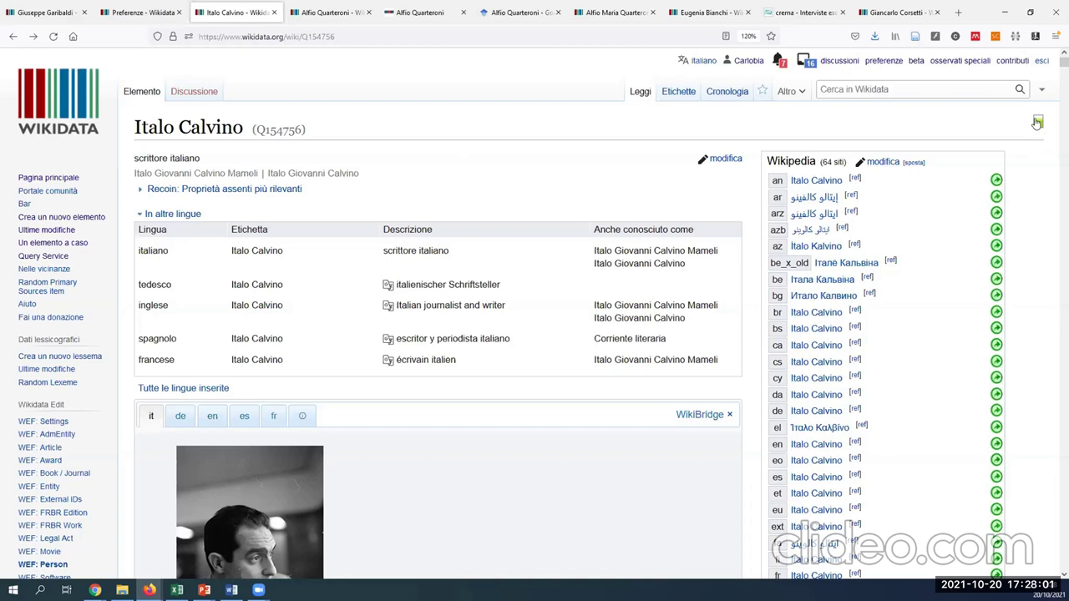
mouse_move(1038, 126)
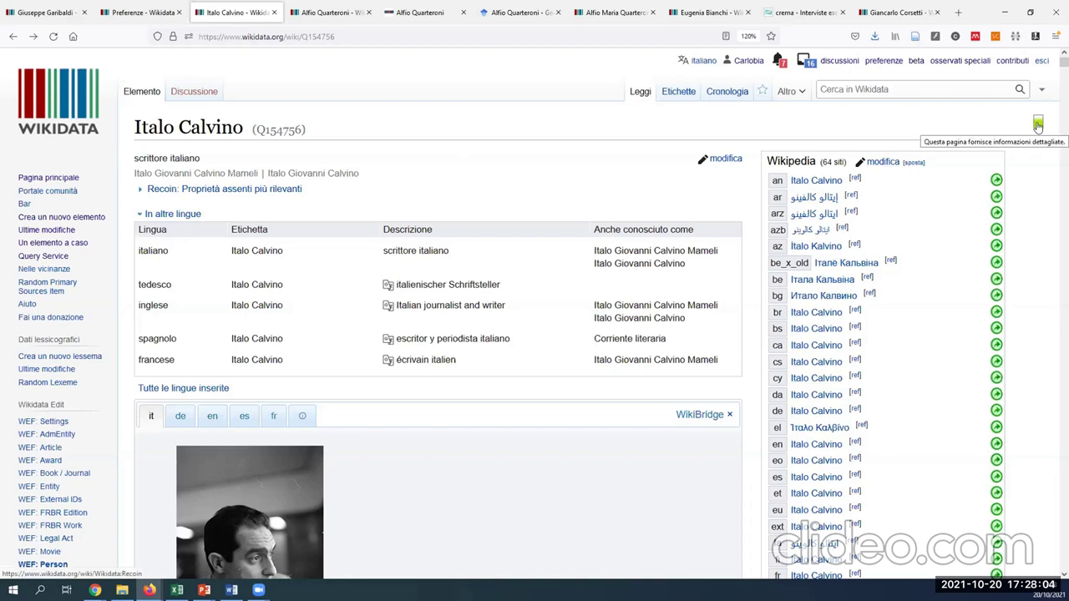
click(327, 12)
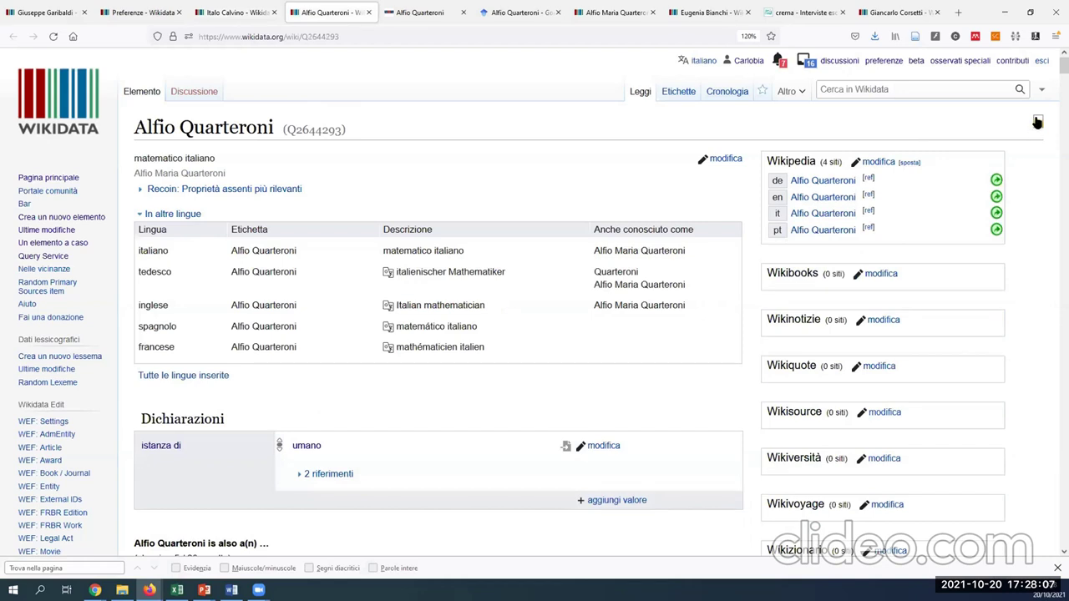
mouse_move(1038, 123)
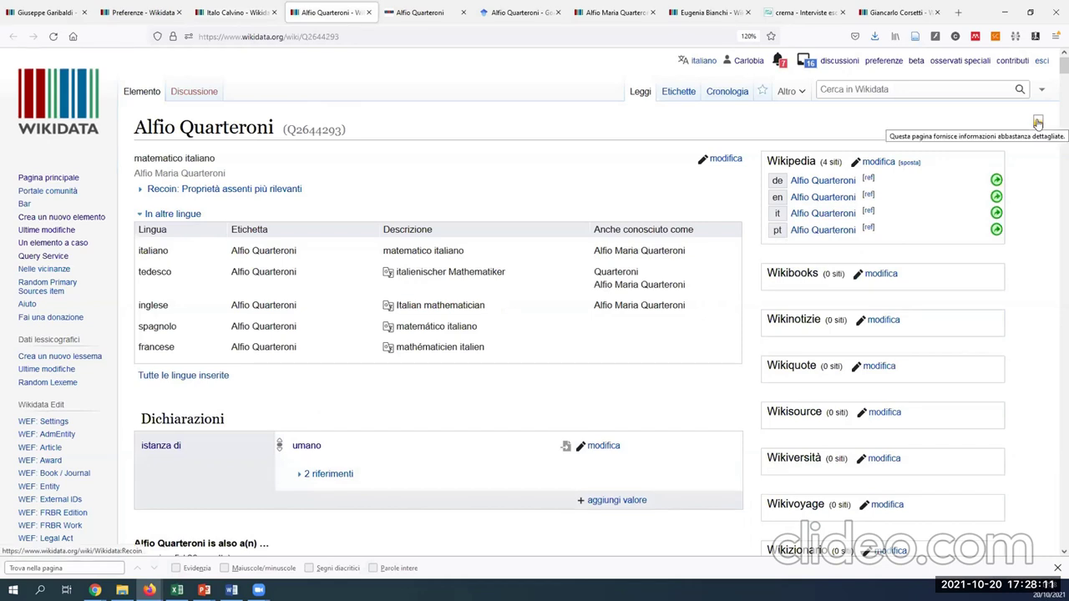
key(ctrl+shift+Tab)
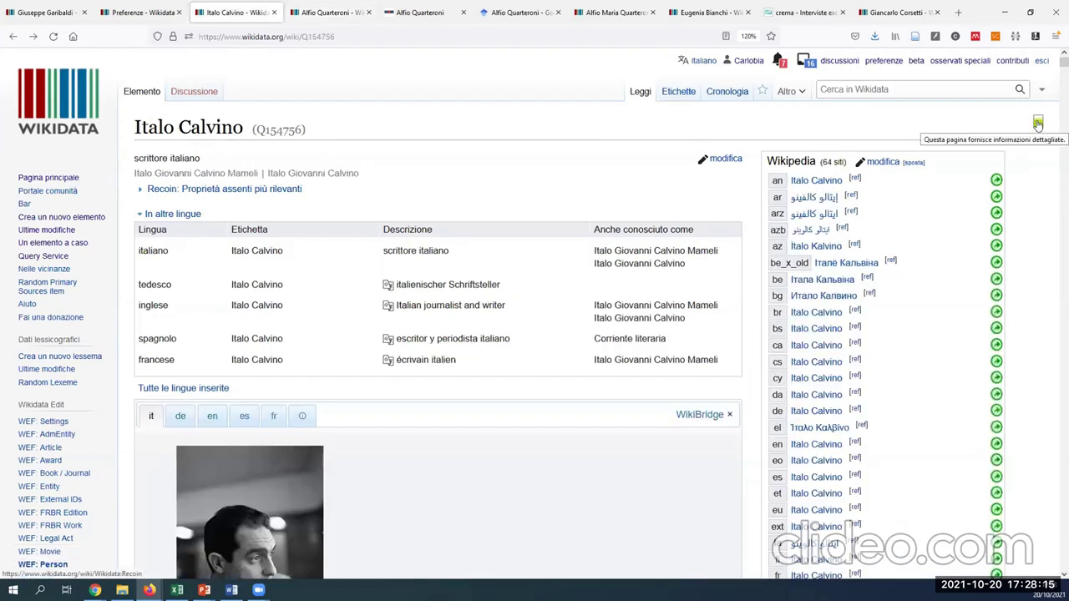
Check the completeness indicator of item Q107272760 and expand its Recoin list of most relevant missing properties
click(702, 12)
scroll(1044, 117, up, 10)
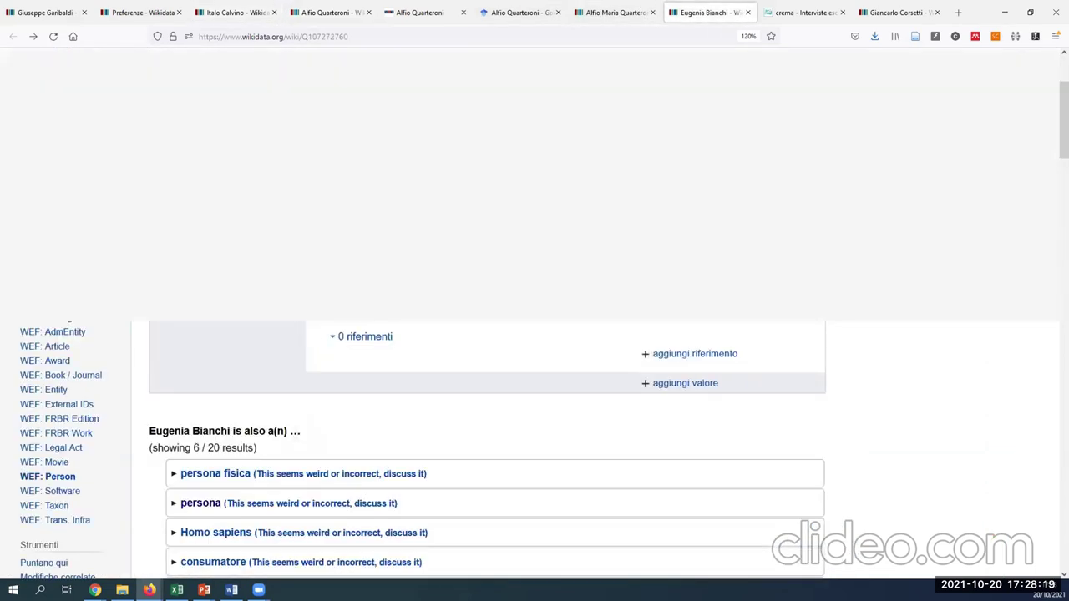
mouse_move(1038, 126)
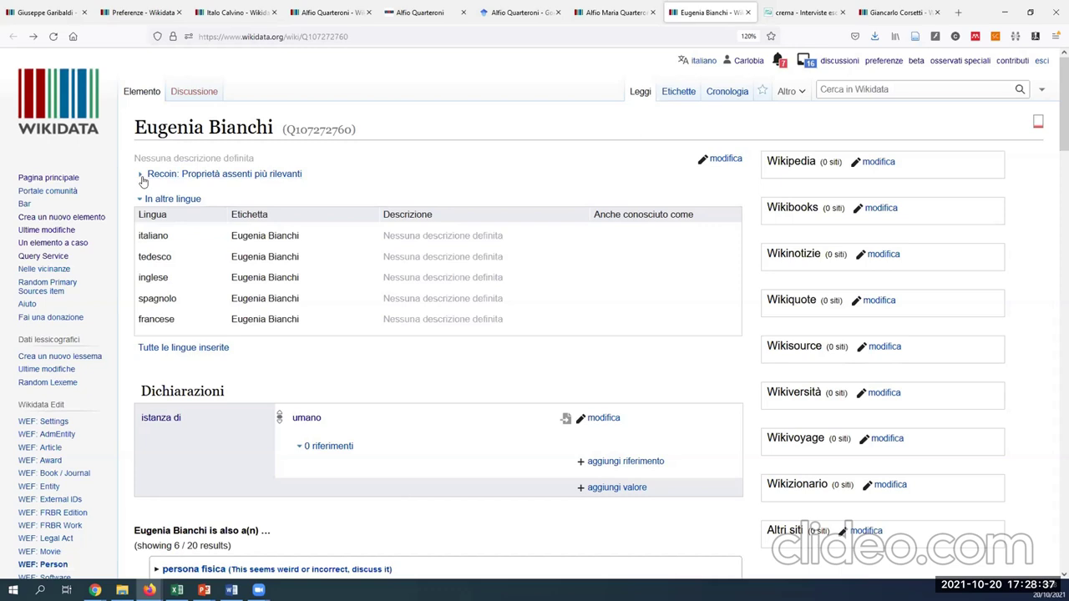
click(230, 176)
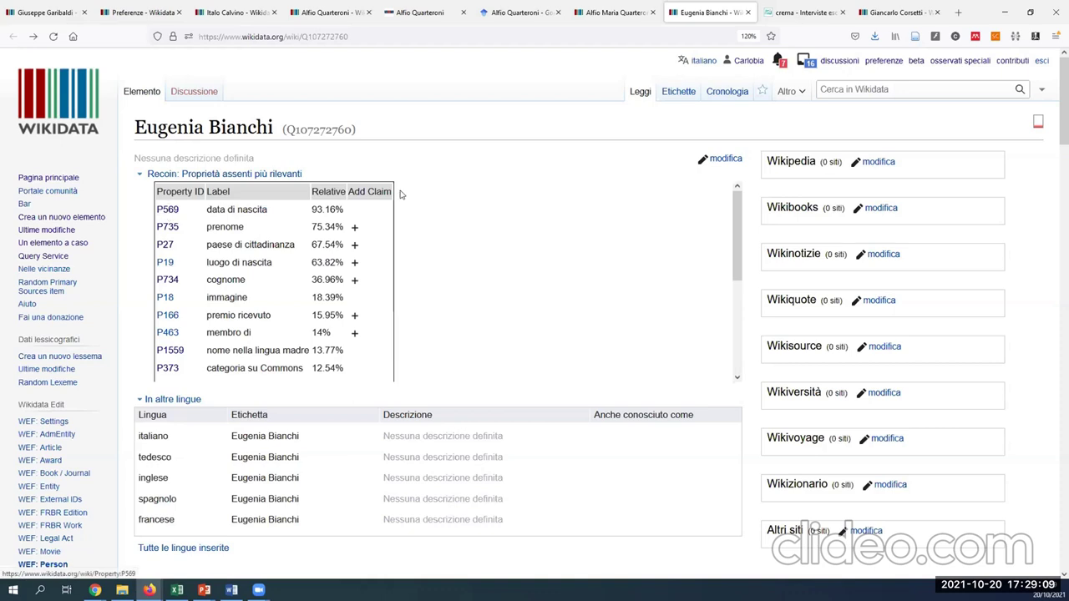
Examine the missing properties suggested by Recoin for item Q107272760, together with the item's "istanza di" statement
scroll(515, 228, down, 3)
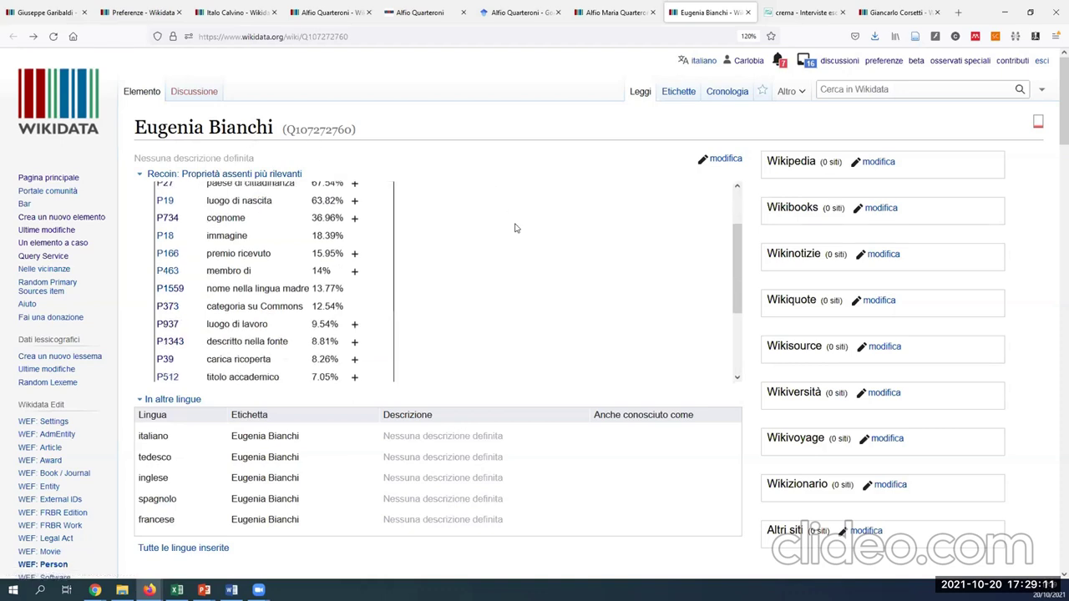
scroll(516, 228, up, 2)
scroll(303, 400, down, 4)
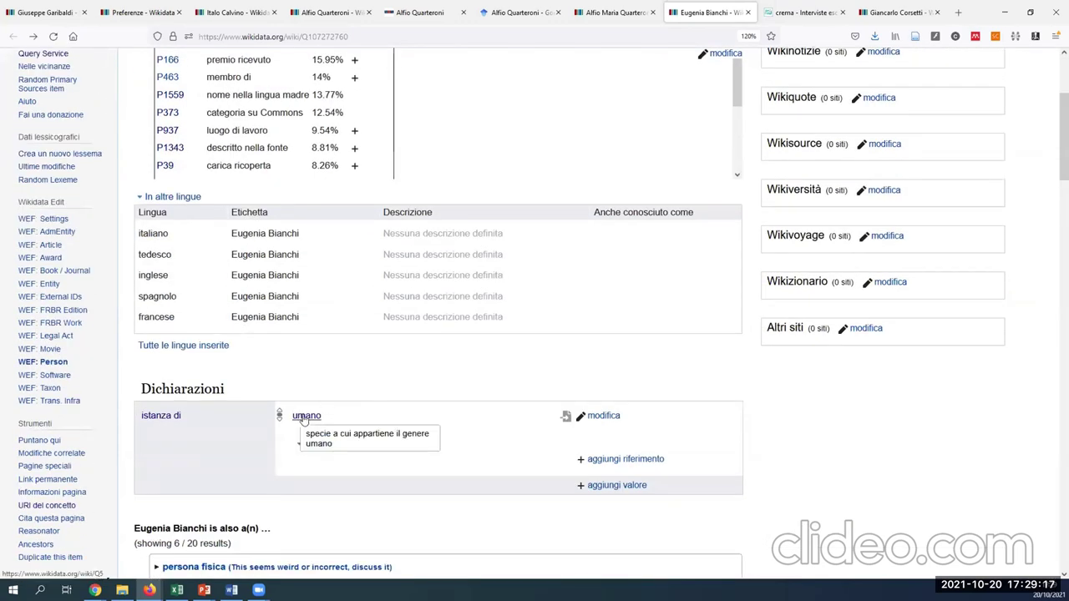
scroll(535, 334, up, 1)
scroll(534, 334, up, 4)
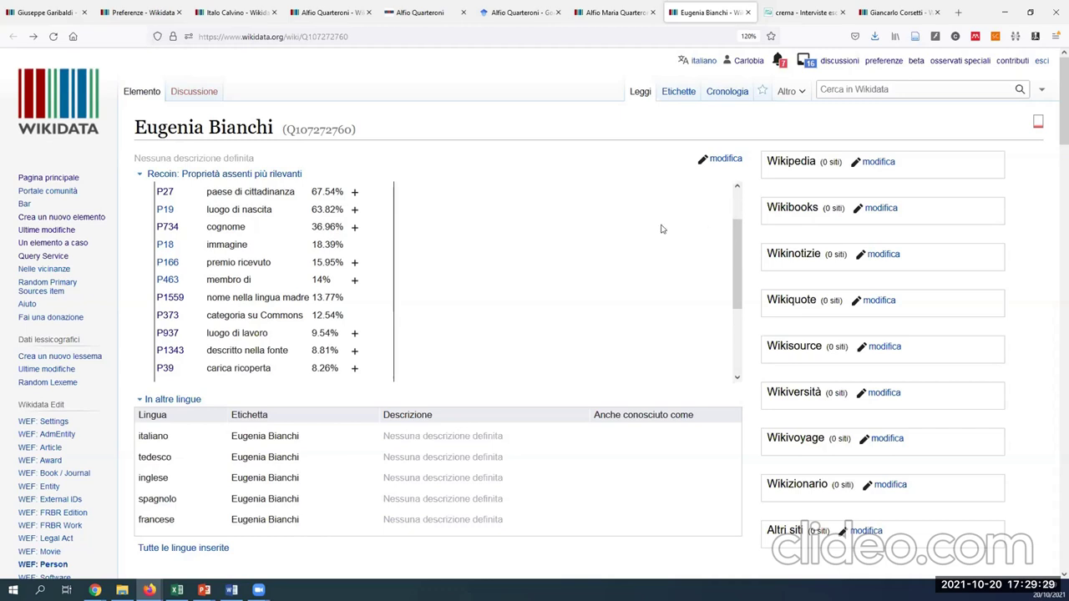
scroll(639, 231, up, 2)
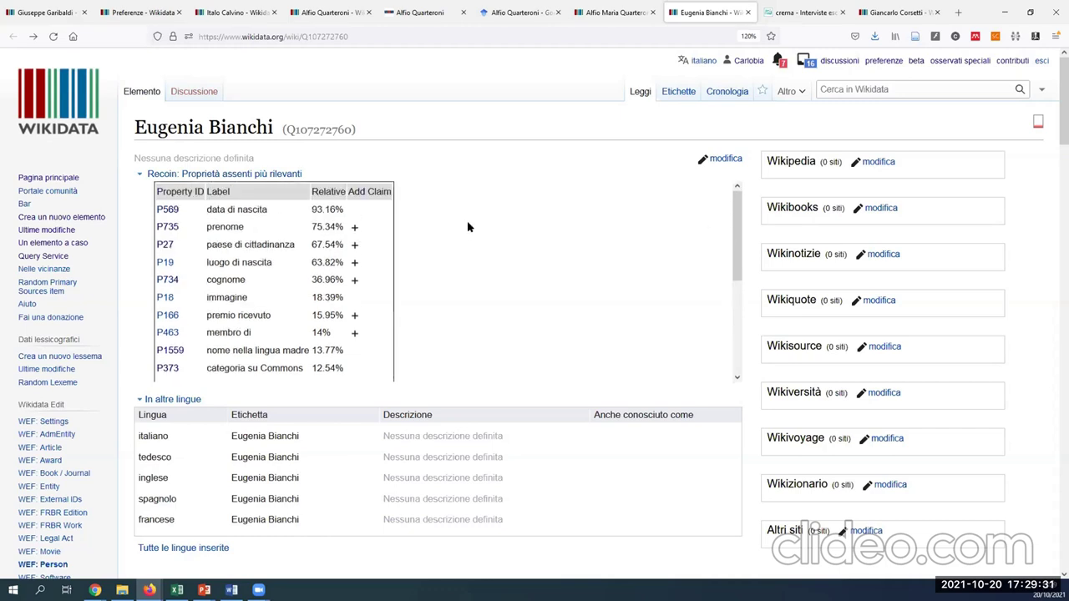